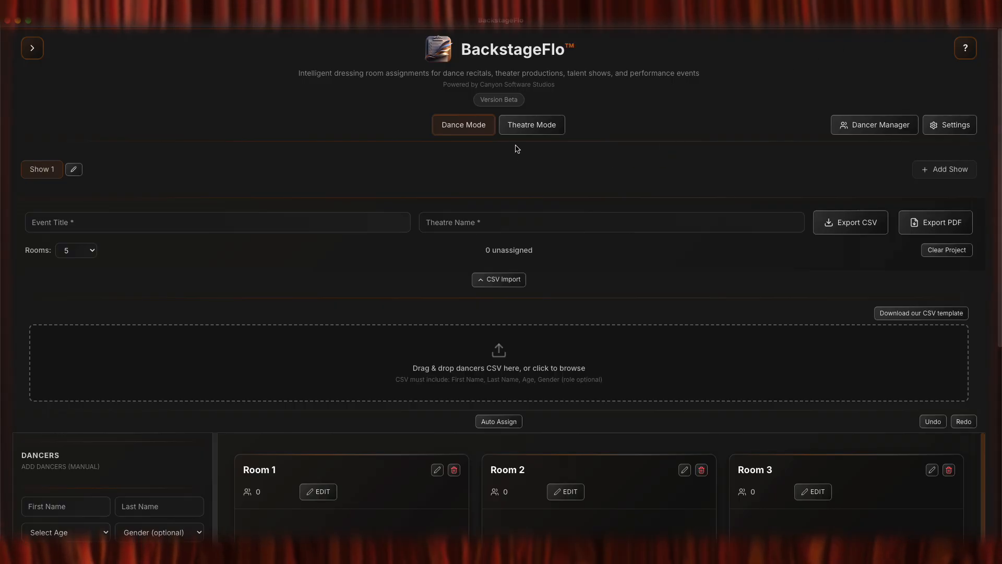
# Compare the workspace in Theatre Mode and Dance Mode, finishing in Dance Mode.
pyautogui.click(523, 130)
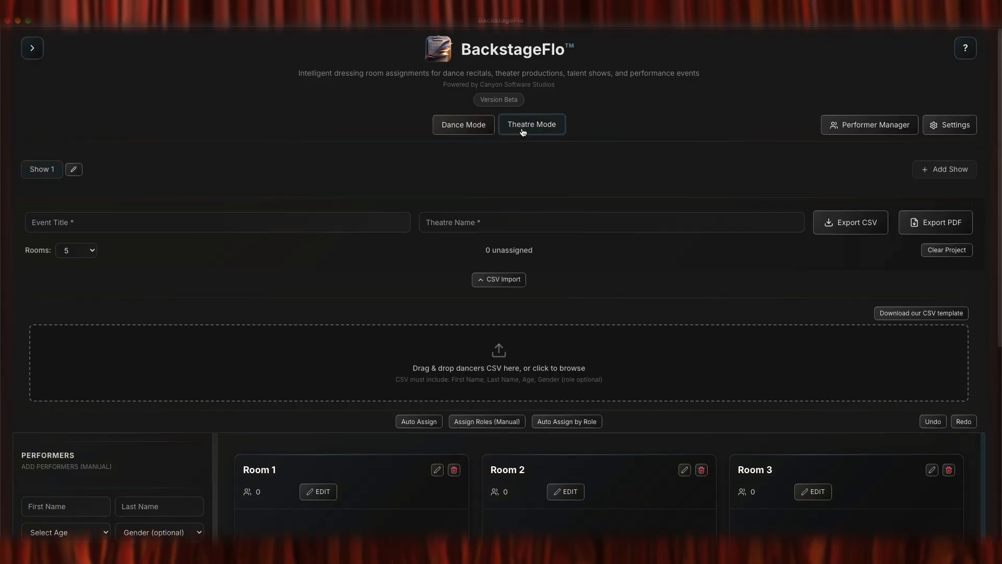
pyautogui.click(459, 129)
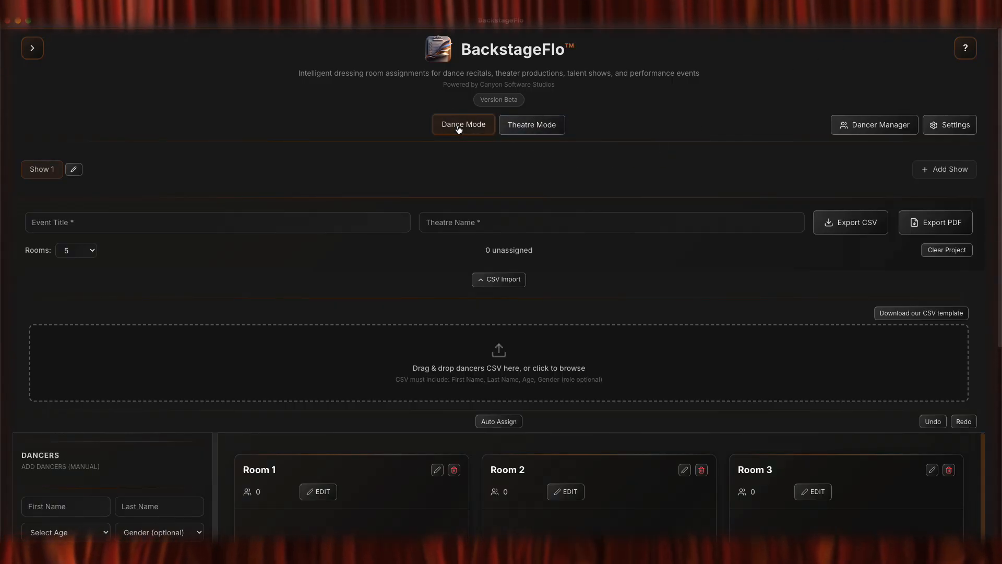
pyautogui.click(540, 126)
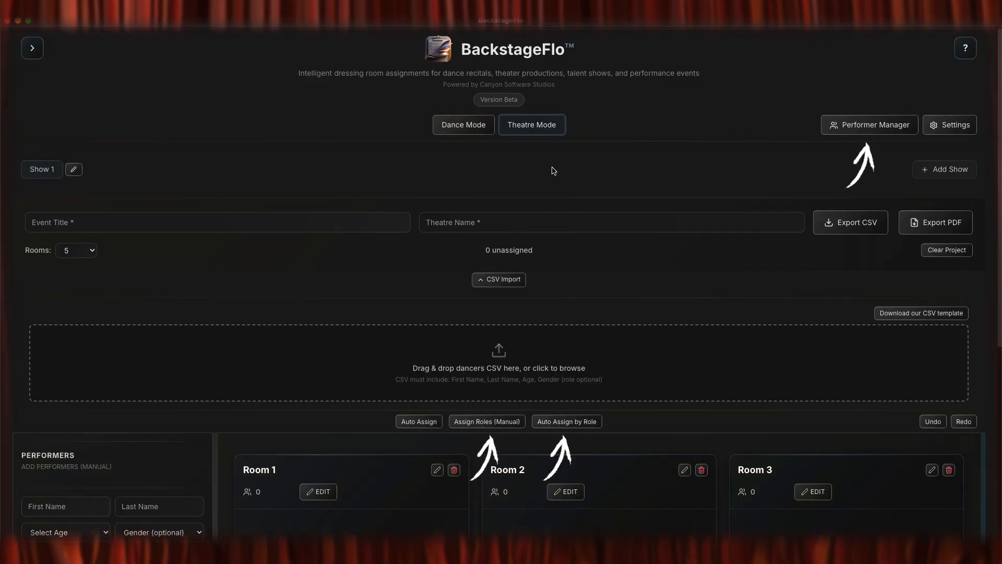
pyautogui.click(475, 130)
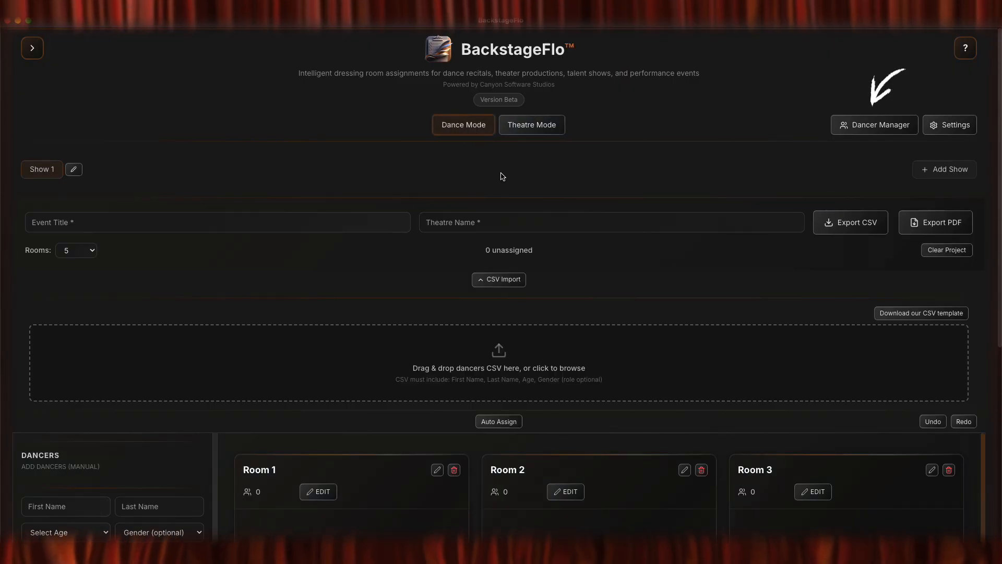
# View the Dancer Manager, the Settings and the User Guide, closing each one.
pyautogui.click(868, 126)
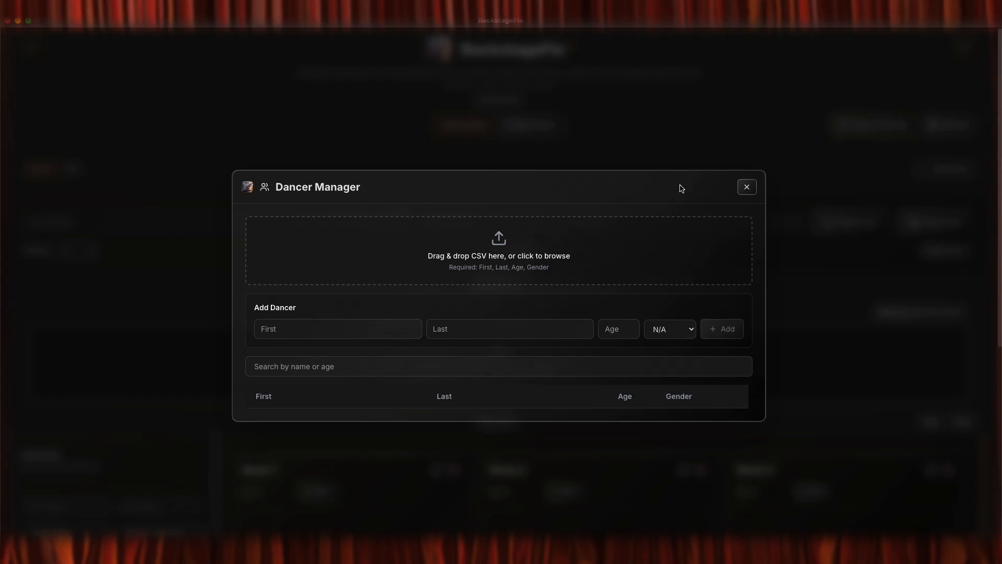
pyautogui.click(746, 187)
pyautogui.click(950, 125)
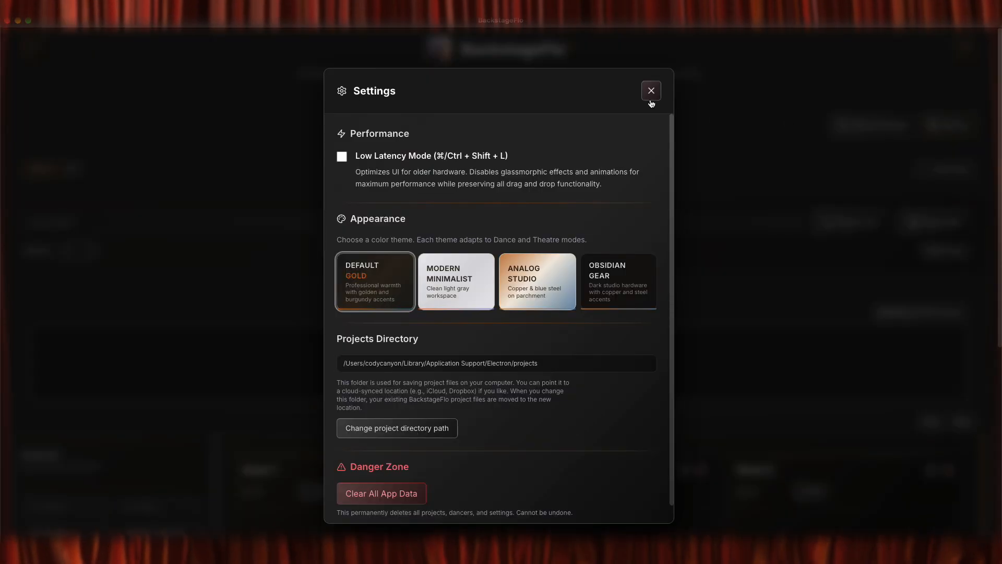
pyautogui.click(651, 95)
pyautogui.click(966, 52)
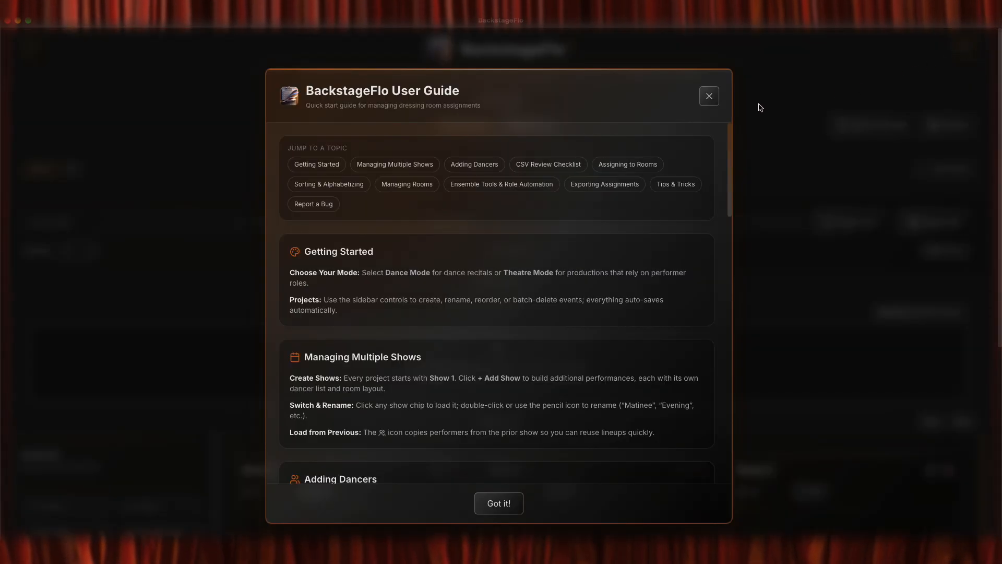
pyautogui.click(709, 96)
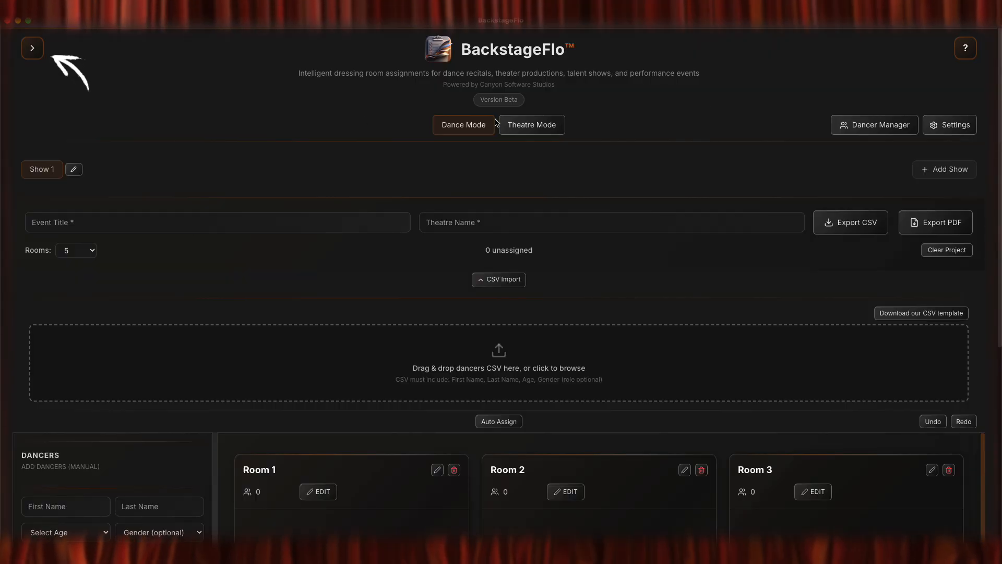
# Open the projects list and open the Untitled project's name for editing, keeping the name as it is.
pyautogui.click(32, 48)
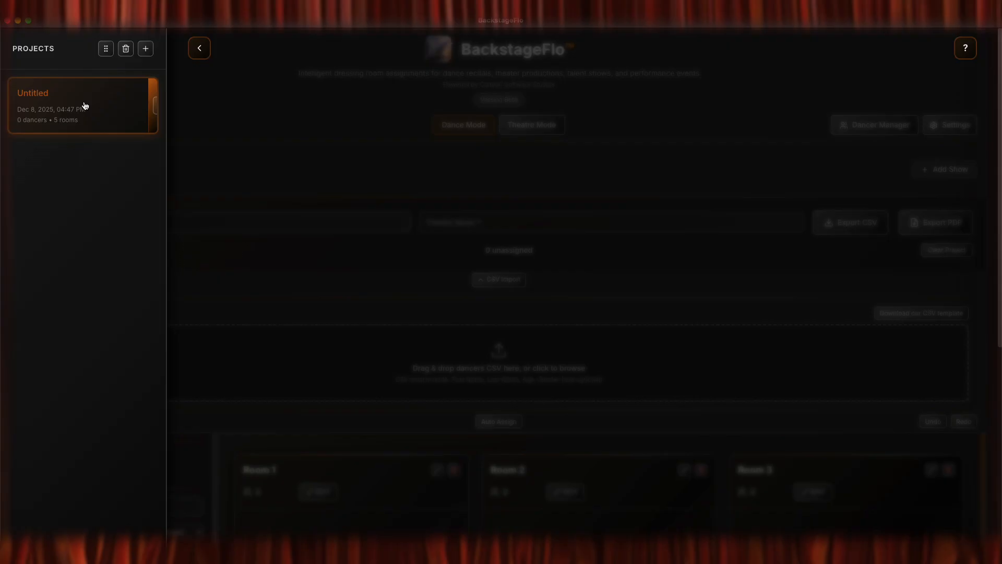
pyautogui.doubleClick(54, 98)
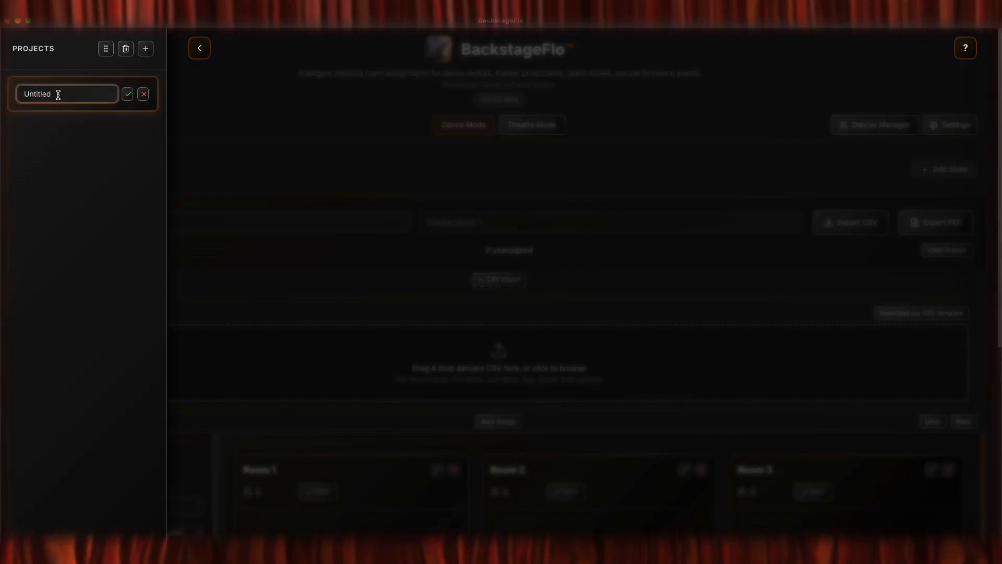
pyautogui.click(127, 94)
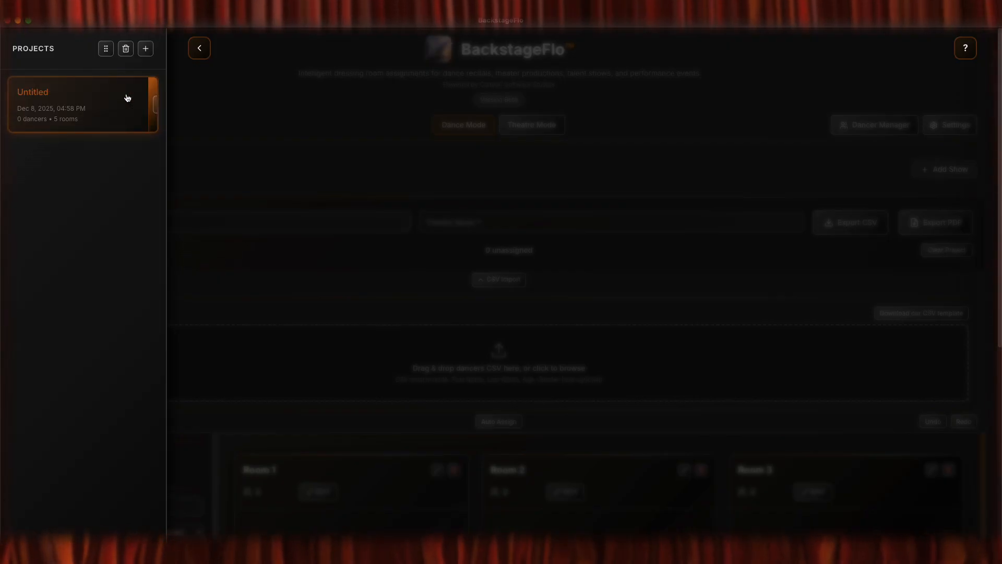
# Try the project list's reorder mode and batch-delete mode, leaving each without moving or deleting a project.
pyautogui.click(106, 51)
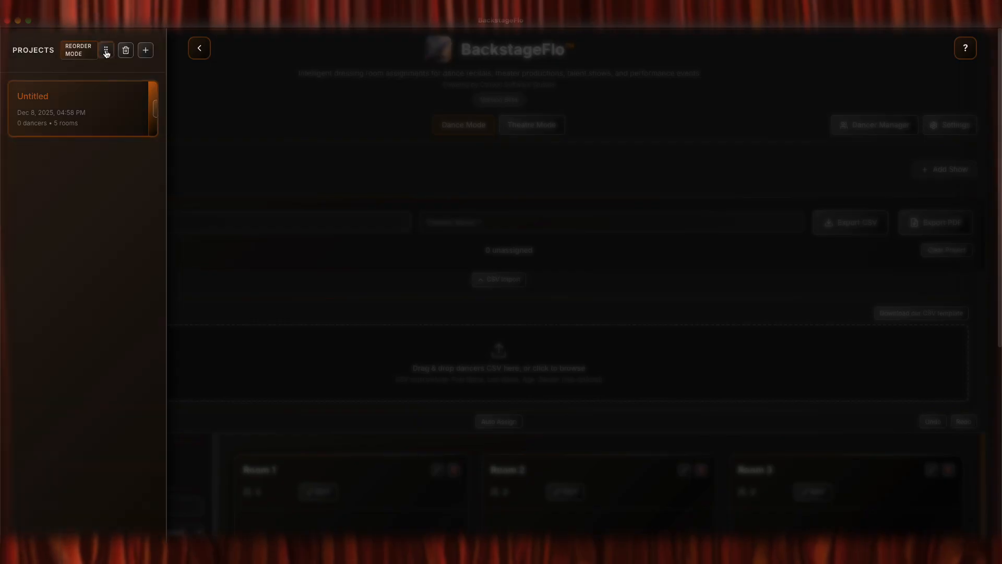
pyautogui.click(106, 51)
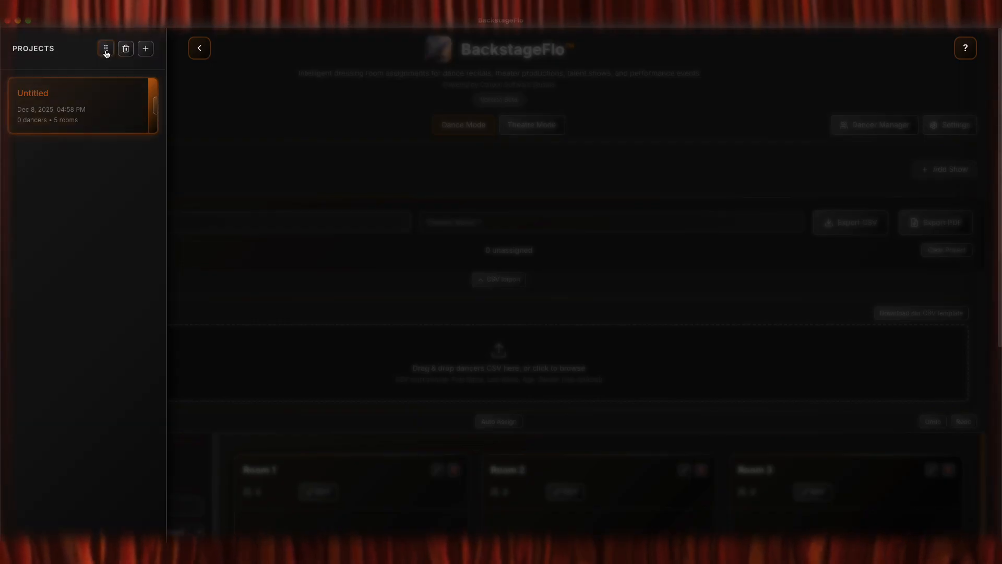
pyautogui.click(126, 49)
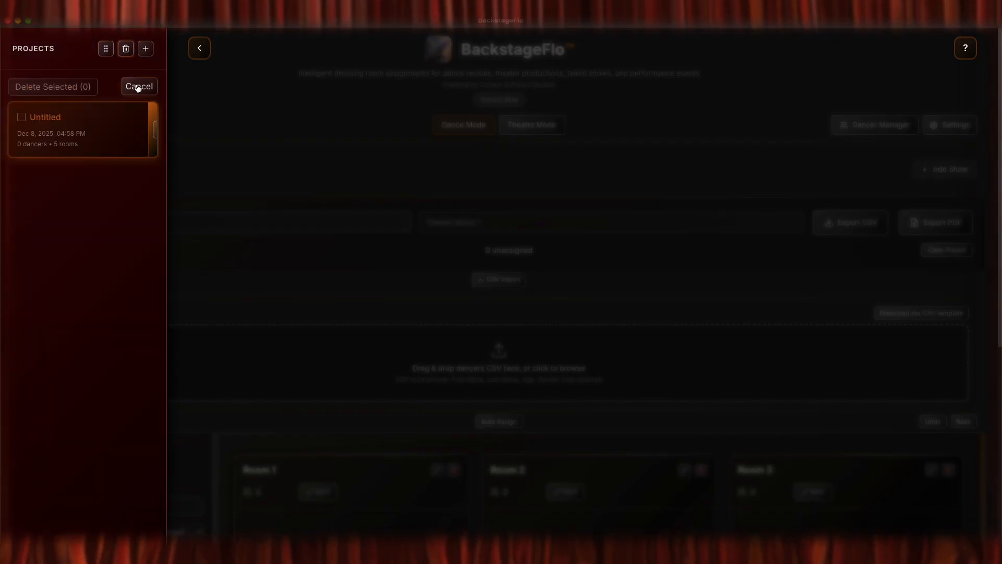
pyautogui.click(137, 88)
# Add a new project, delete it again and close the projects list.
pyautogui.click(146, 49)
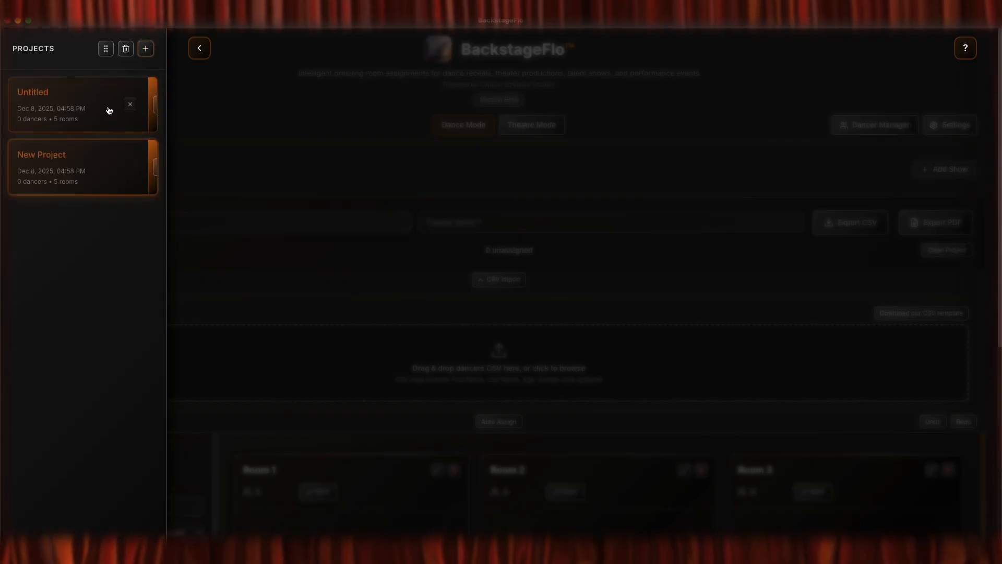
pyautogui.click(130, 167)
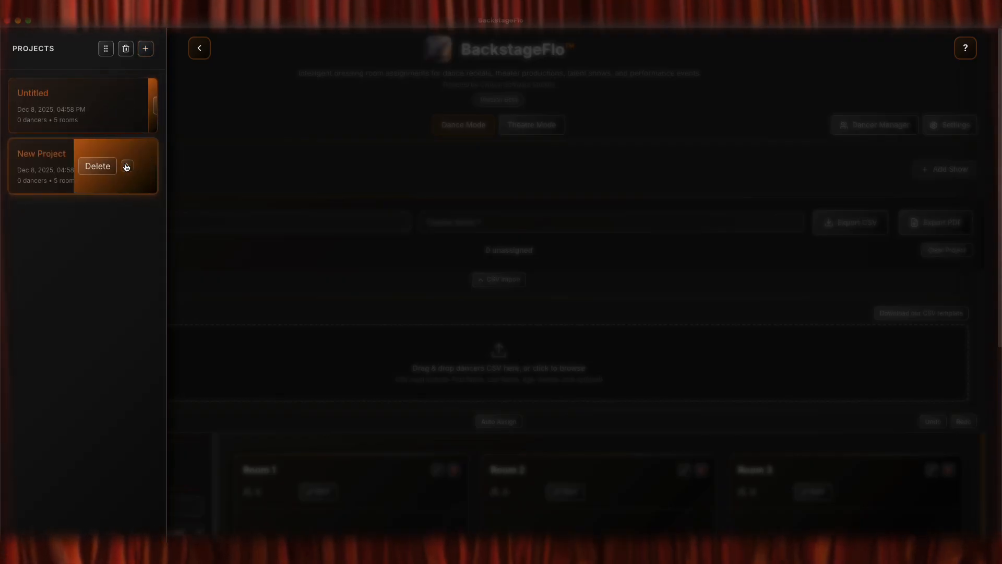
pyautogui.click(101, 168)
pyautogui.press('Return')
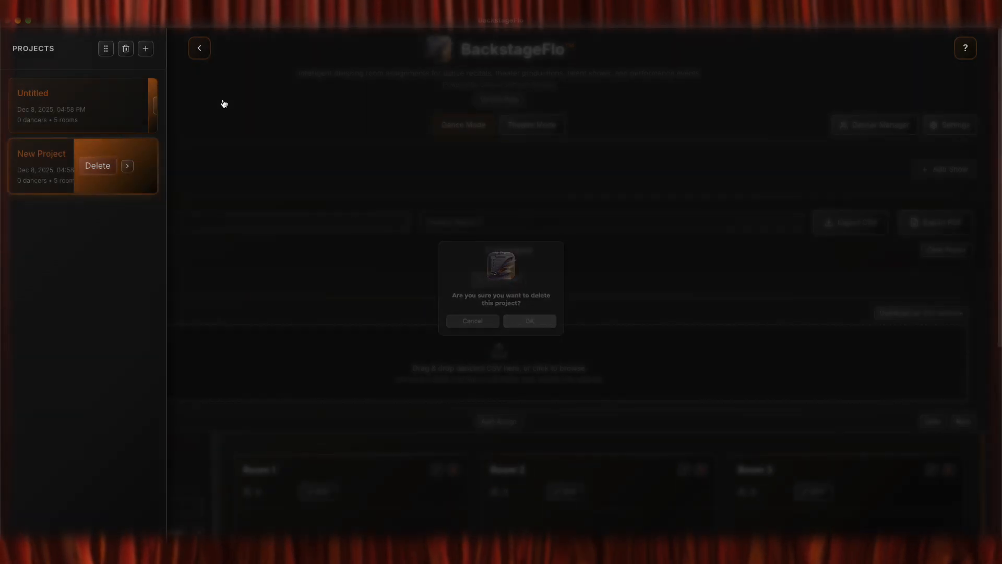
pyautogui.click(198, 47)
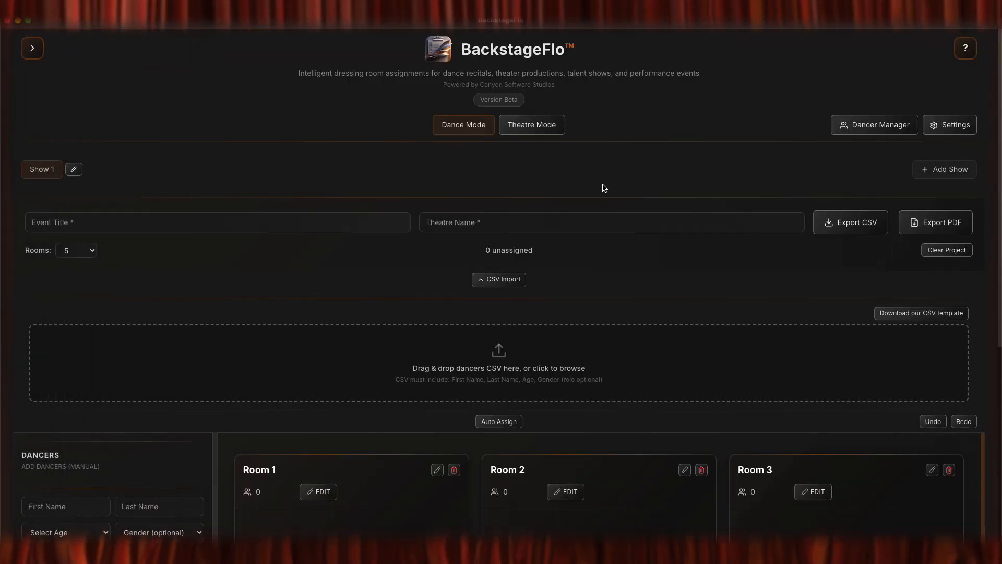
# Add a second show to the project and open its name for editing.
pyautogui.click(938, 169)
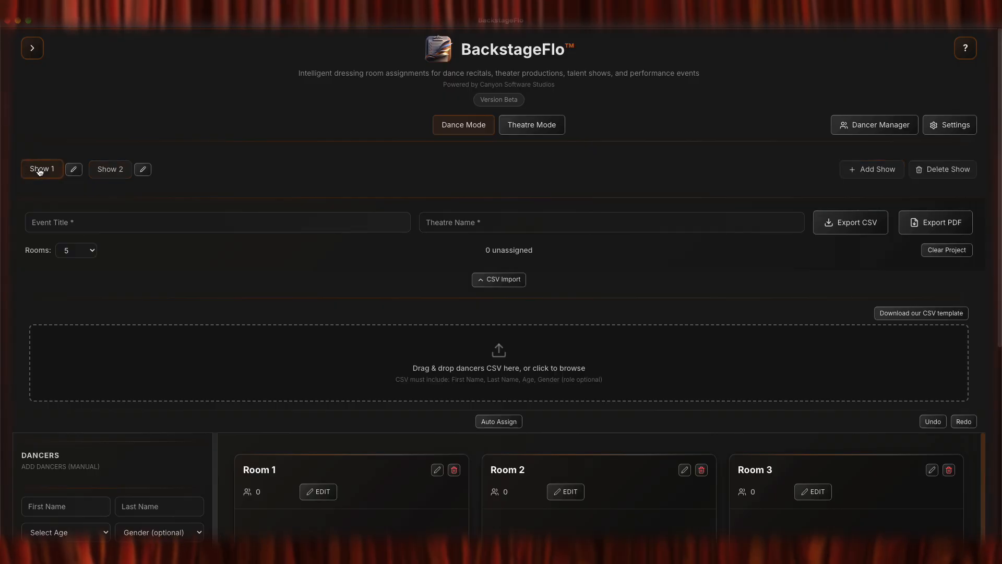
pyautogui.click(142, 169)
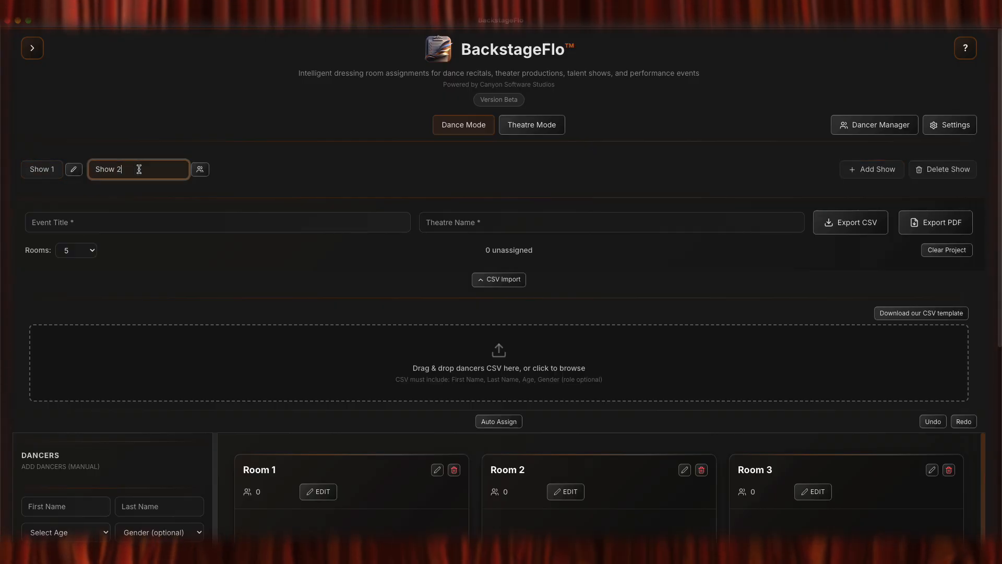
pyautogui.click(227, 184)
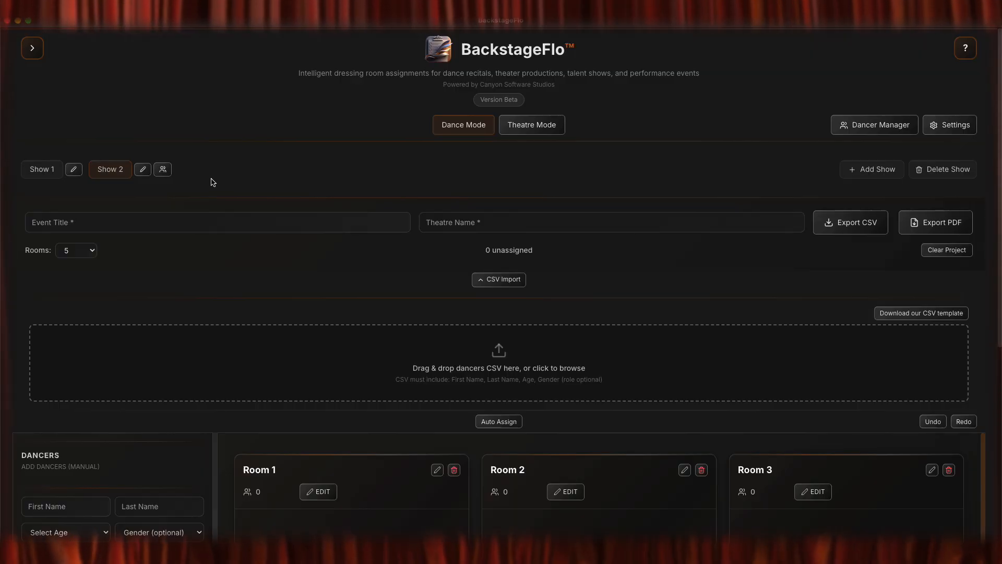
# View the options for loading dancers from the previous show, and delete Show 2.
pyautogui.click(163, 170)
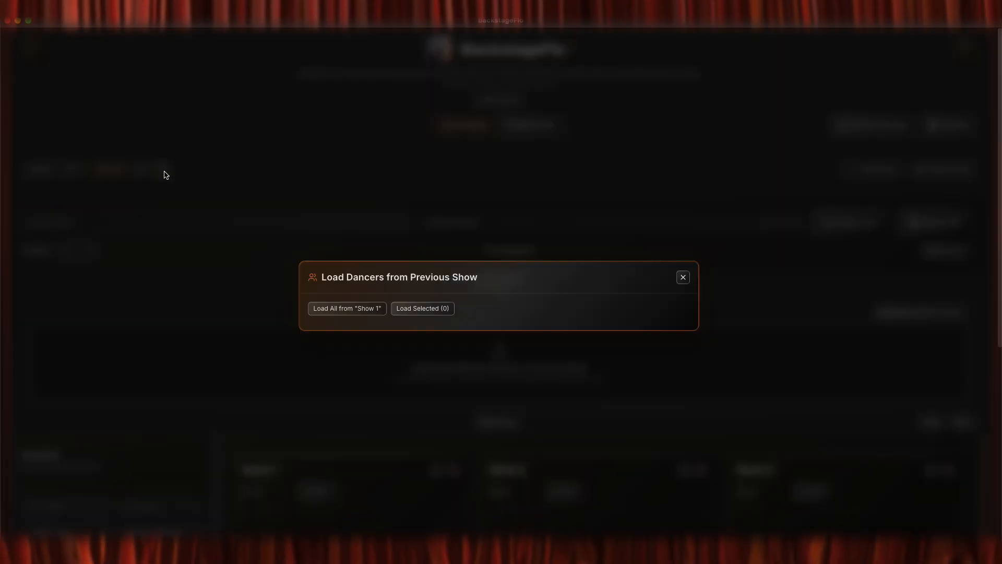
pyautogui.click(686, 279)
pyautogui.click(928, 174)
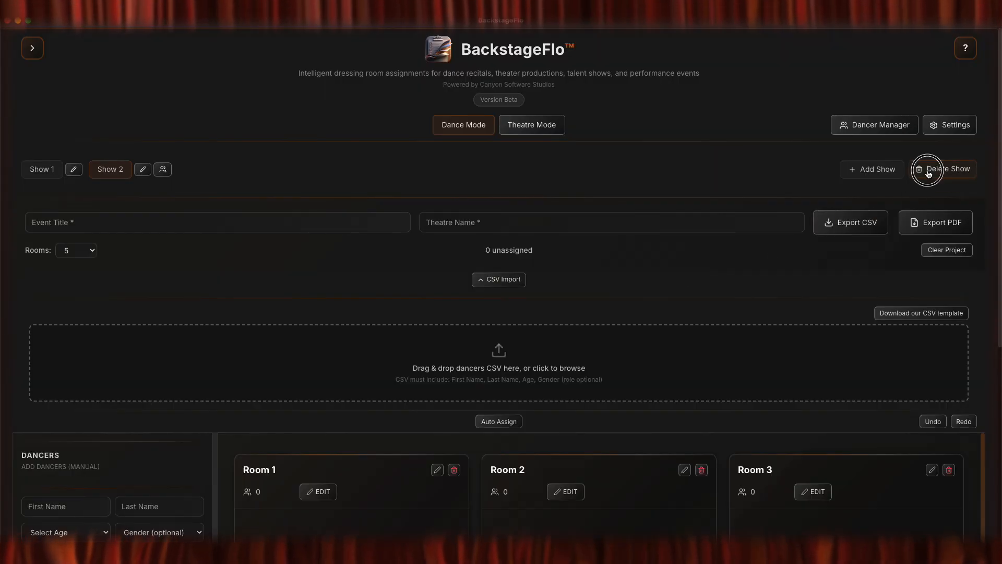
pyautogui.click(540, 322)
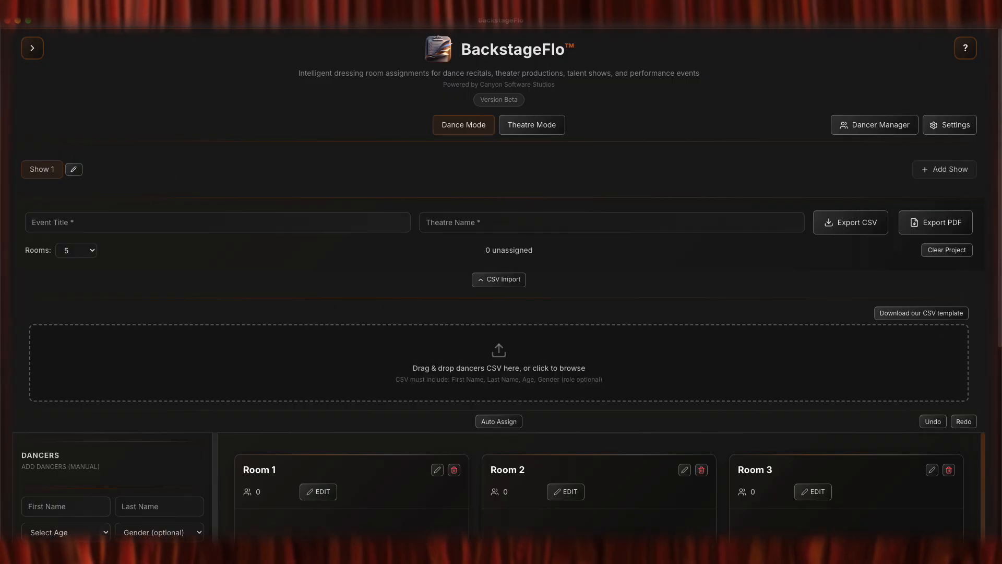
# View the available room counts without changing the selection, and hide and reshow the CSV import area.
pyautogui.click(91, 251)
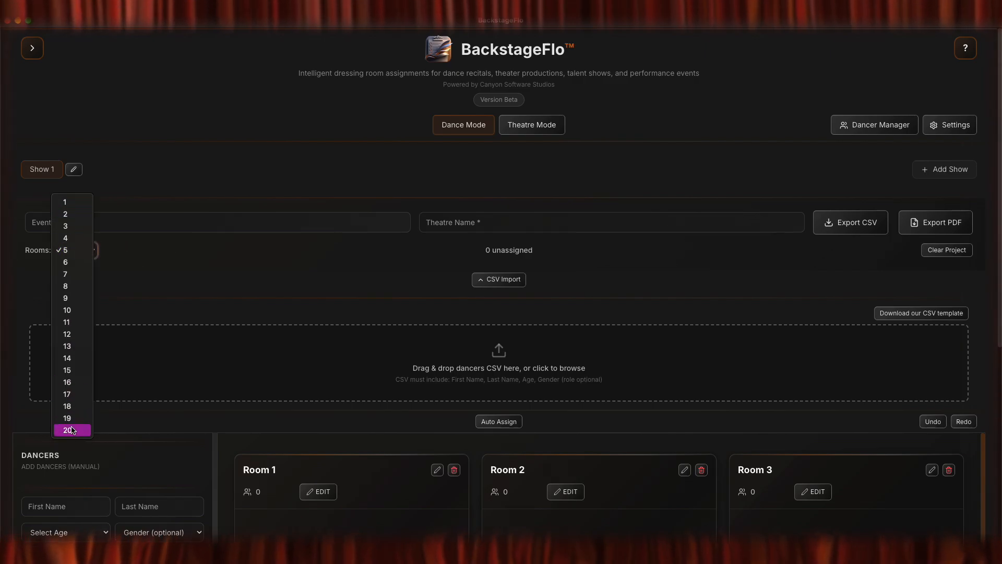
pyautogui.click(207, 248)
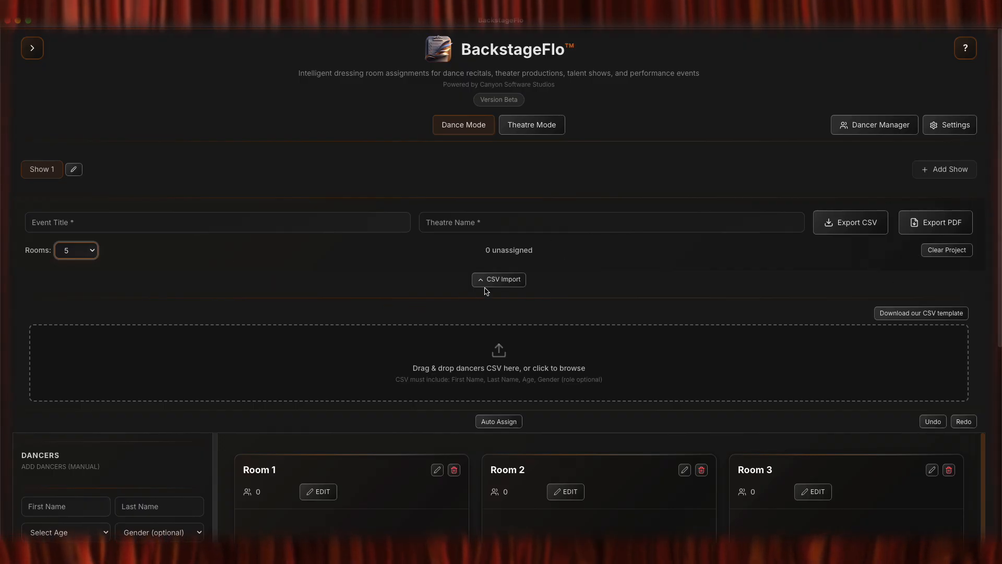
pyautogui.click(499, 280)
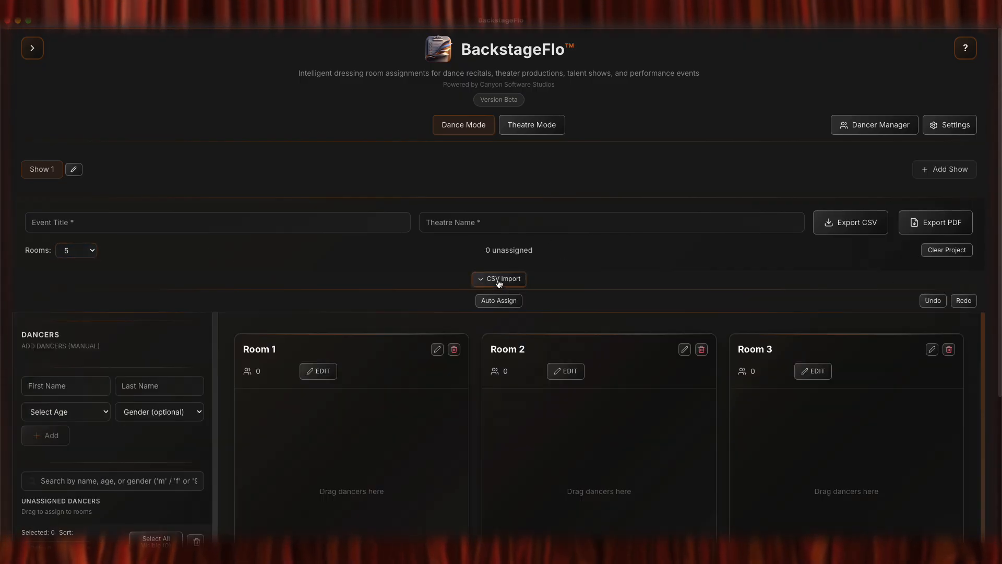
pyautogui.click(500, 279)
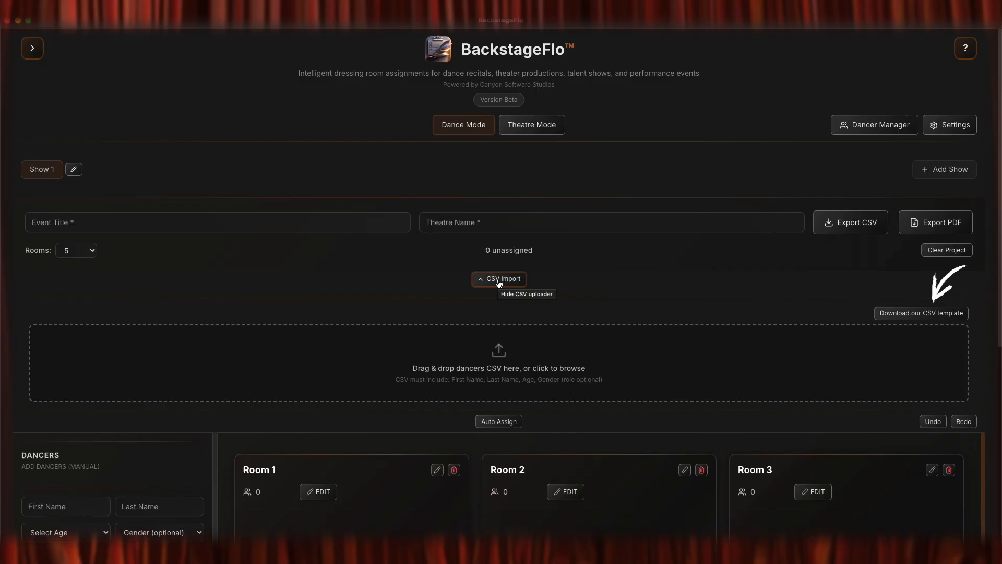
# Hide the CSV import area and widen the Dancers sidebar beside the room cards.
pyautogui.click(499, 279)
pyautogui.scroll(-4, 499, 283)
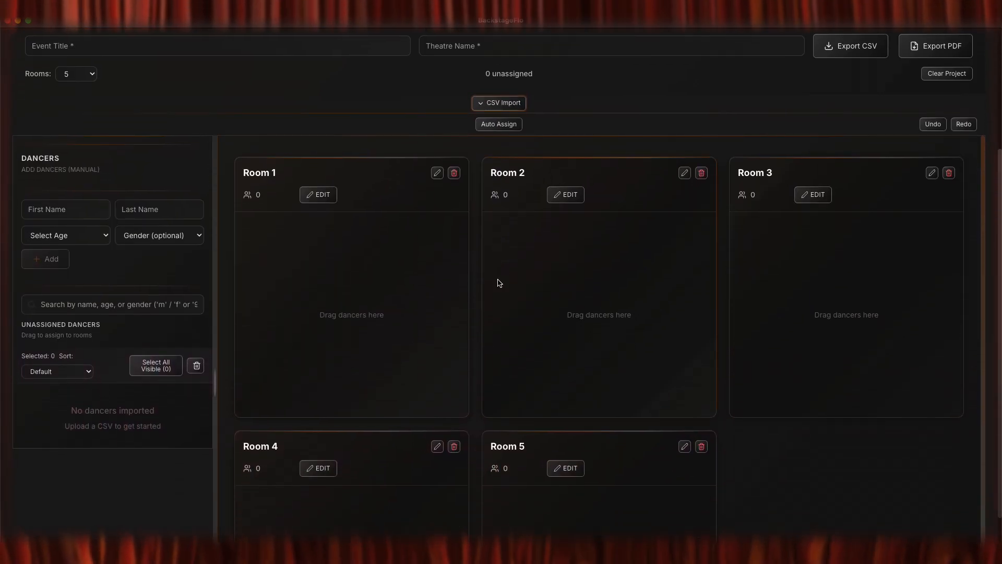
pyautogui.scroll(-1, 499, 283)
pyautogui.scroll(1, 500, 283)
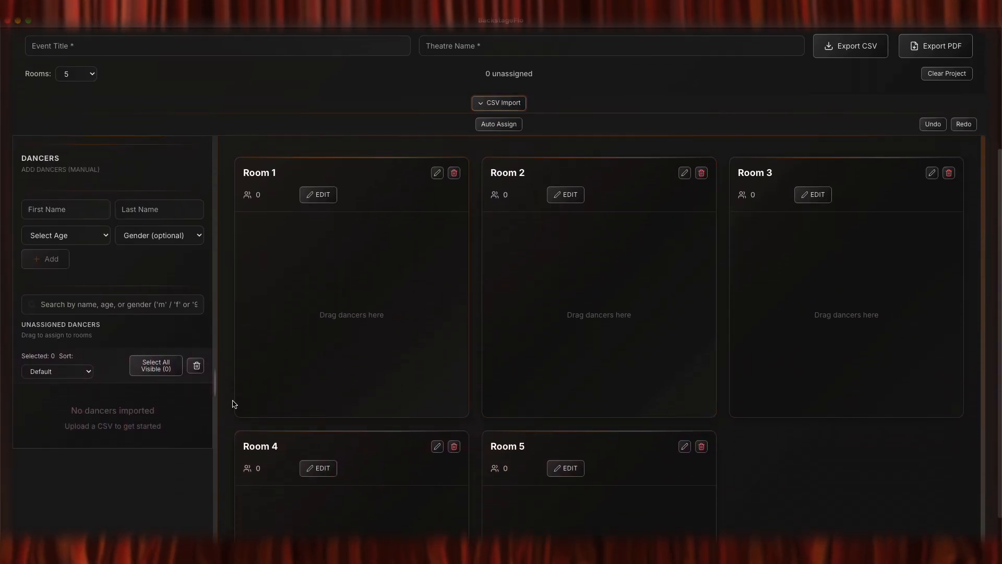
pyautogui.moveTo(215, 384); pyautogui.dragTo(250, 374)
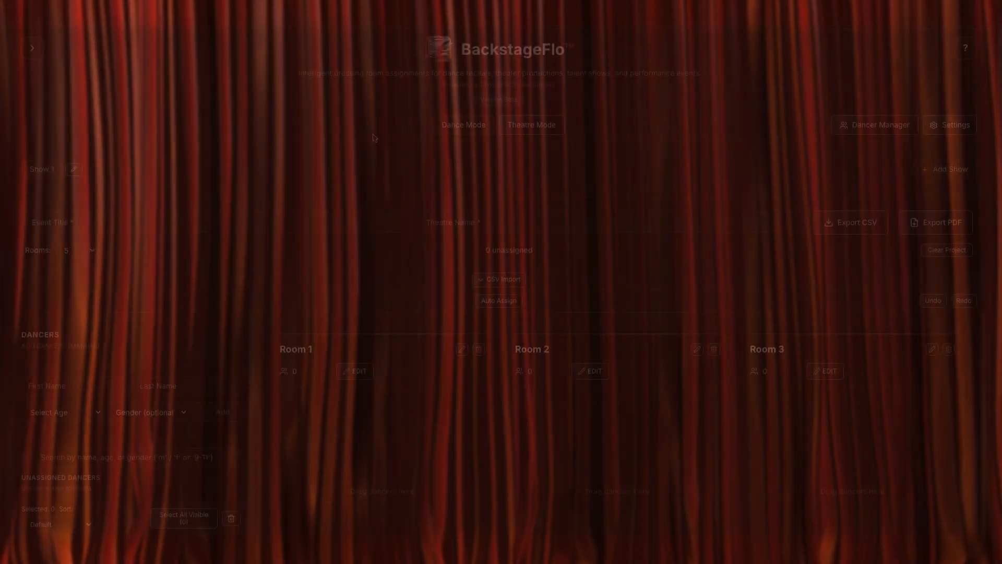
# Create a new project and rename the Untitled project as Spring Recital 2025.
pyautogui.click(32, 47)
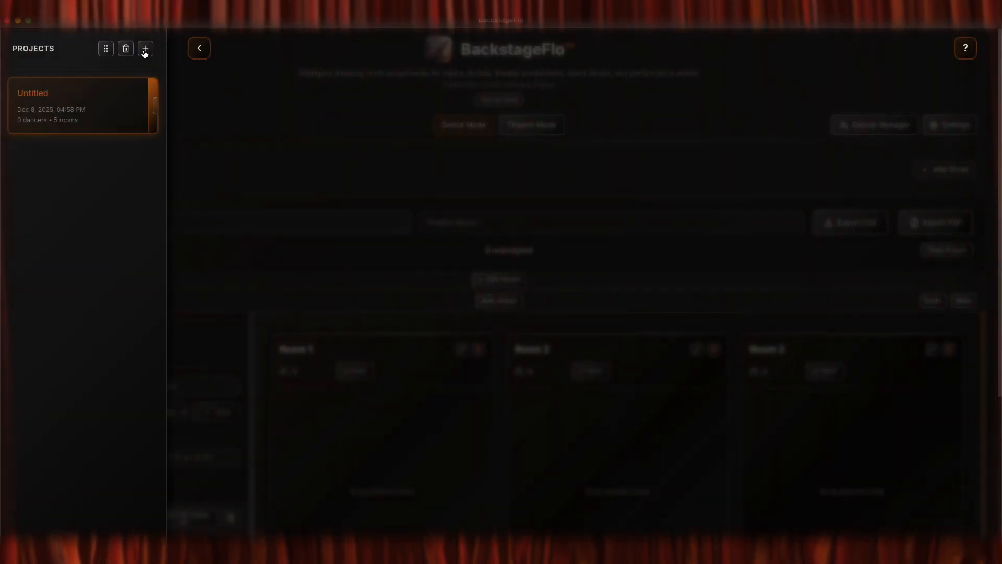
pyautogui.click(145, 49)
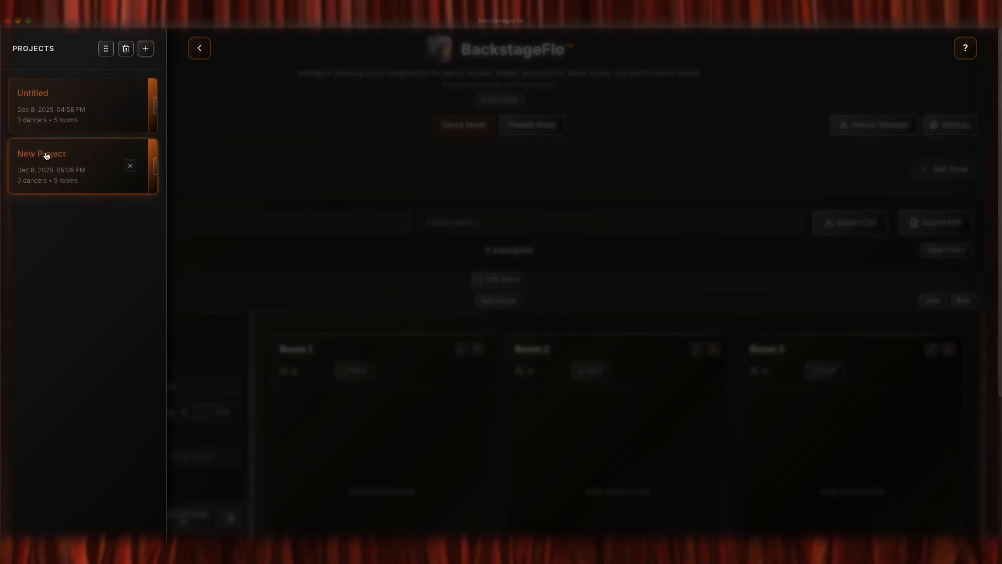
pyautogui.doubleClick(40, 92)
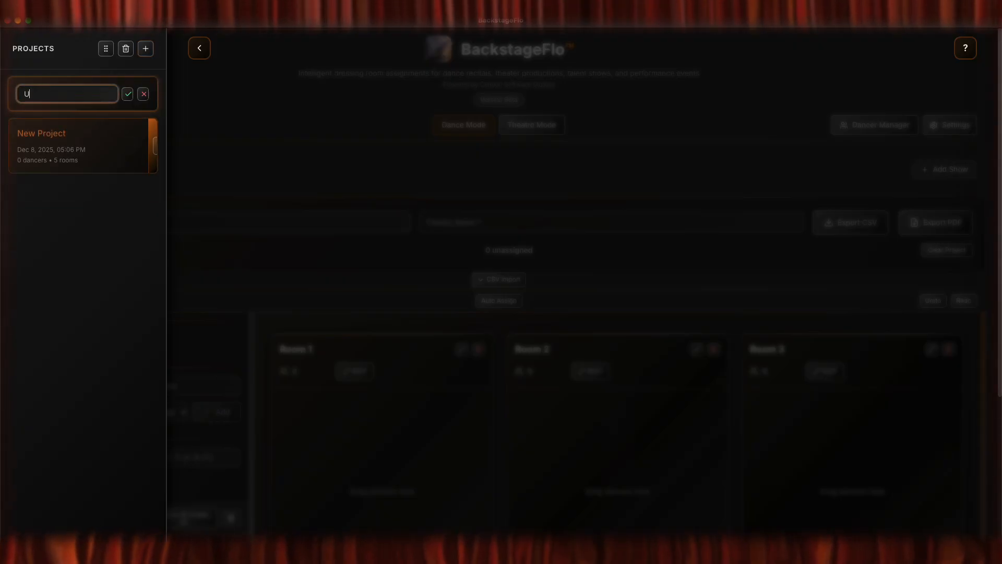
pyautogui.write('Spring Recital 2025')
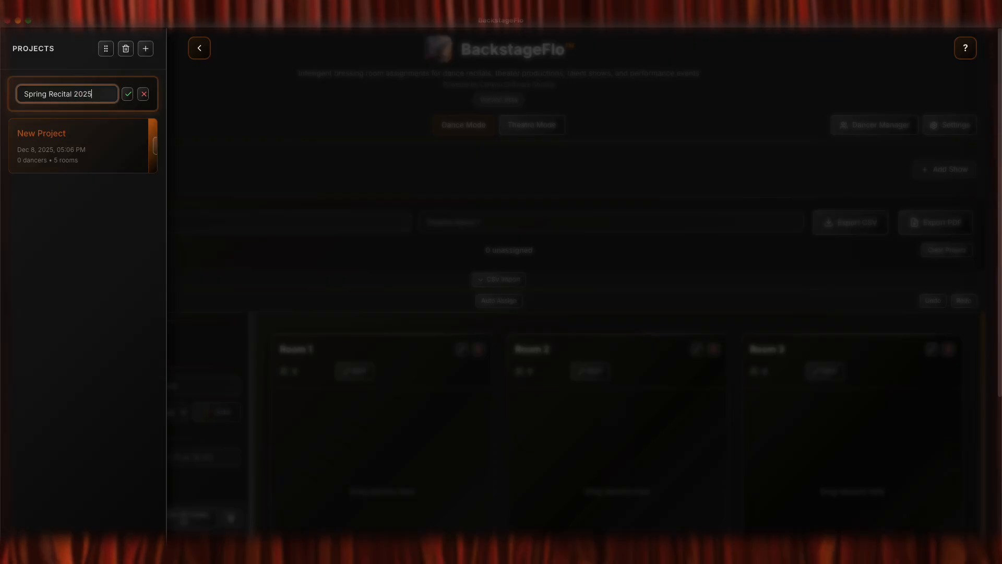
pyautogui.press('Return')
pyautogui.click(199, 53)
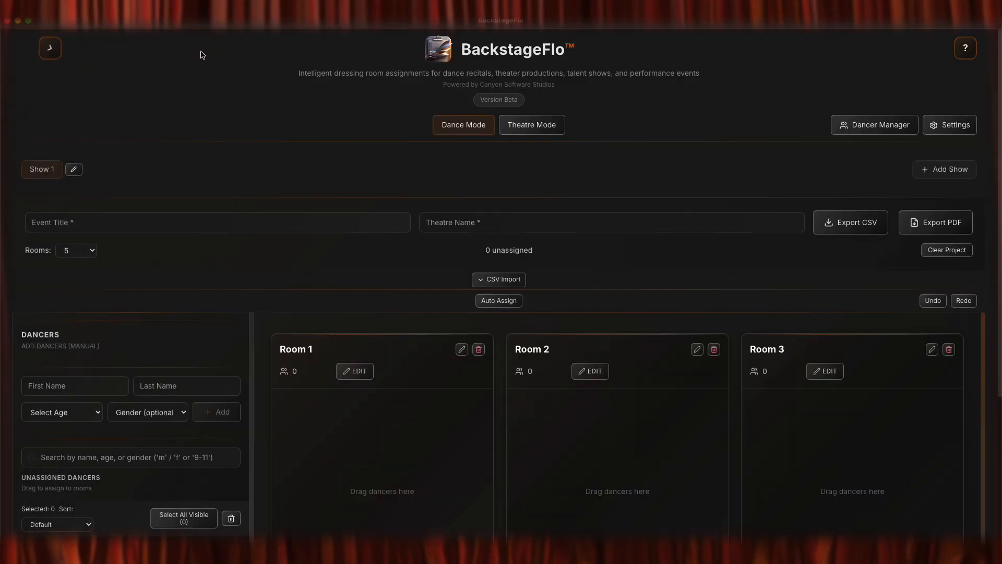
# Fill in the event title as Spring Dance Recital and the theatre name as Riverside Theatre.
pyautogui.click(139, 223)
pyautogui.write('Sprin')
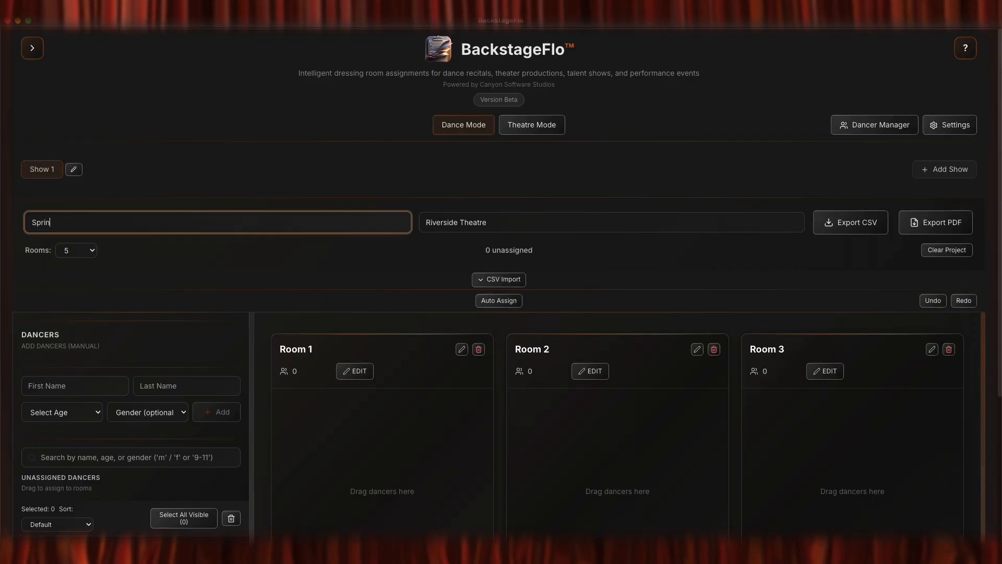
pyautogui.write('g Dance R')
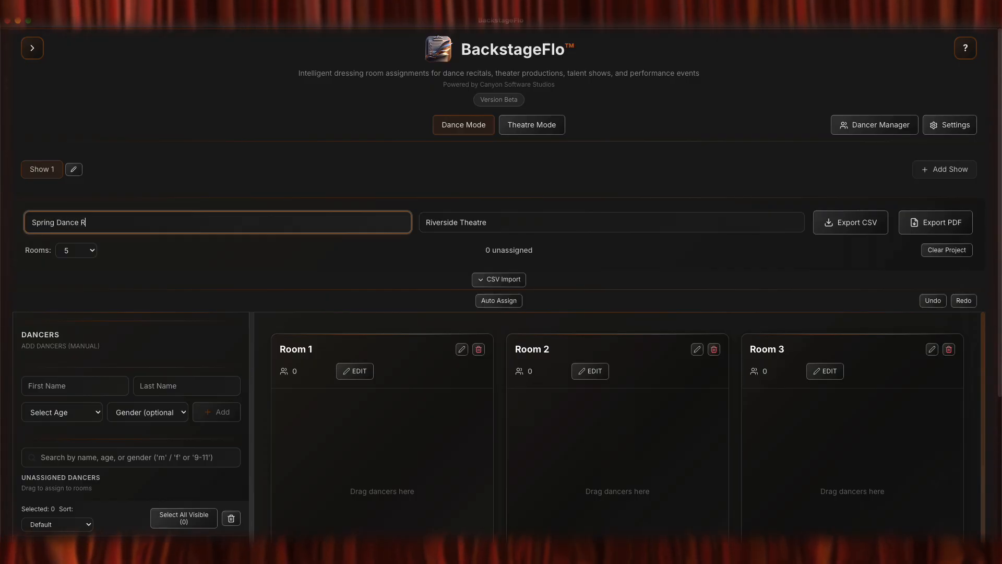
pyautogui.write('ecital')
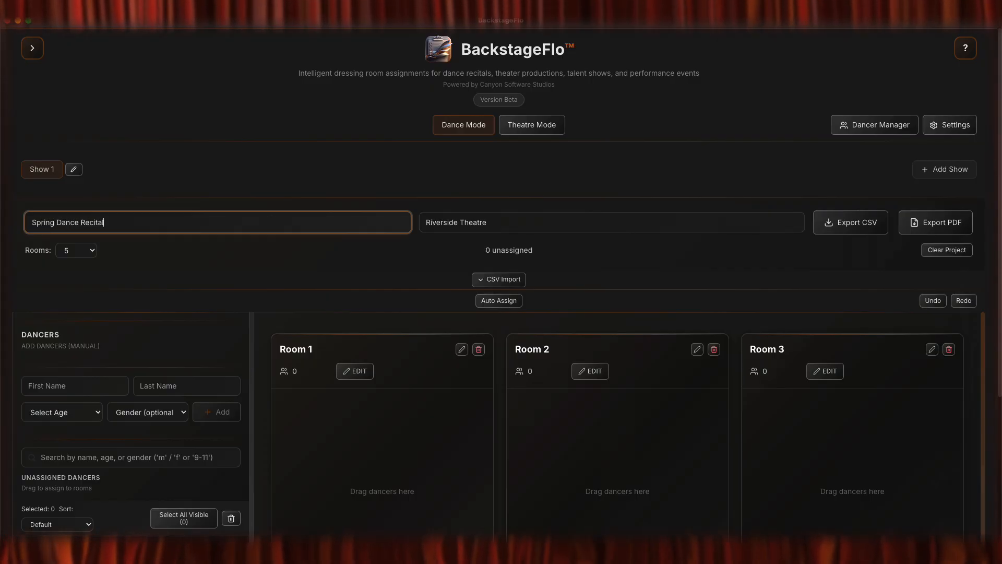
pyautogui.click(252, 261)
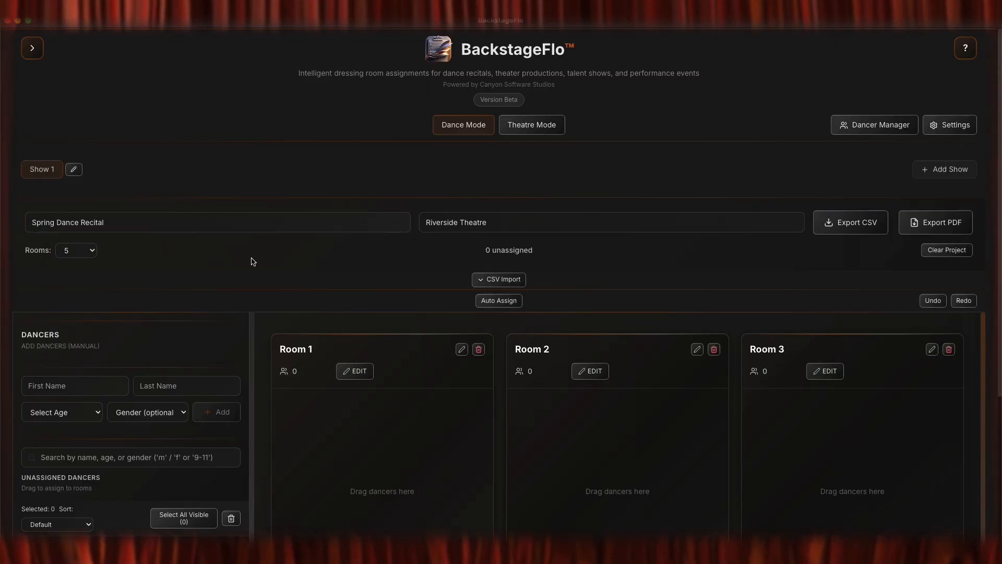
# Set the number of rooms to 8 and look over the room cards.
pyautogui.scroll(-1, 253, 261)
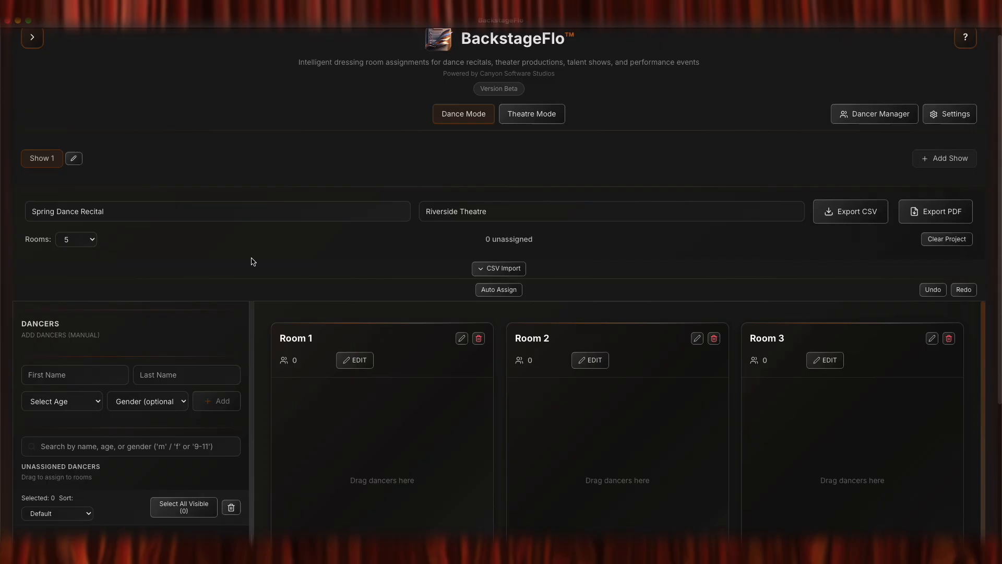
pyautogui.click(69, 241)
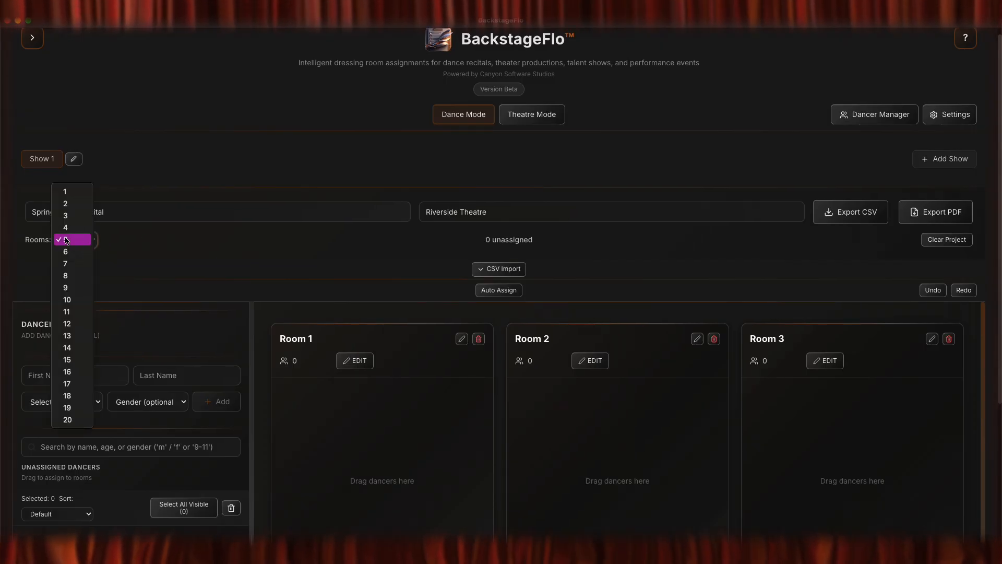
pyautogui.click(72, 279)
pyautogui.scroll(-10, 305, 276)
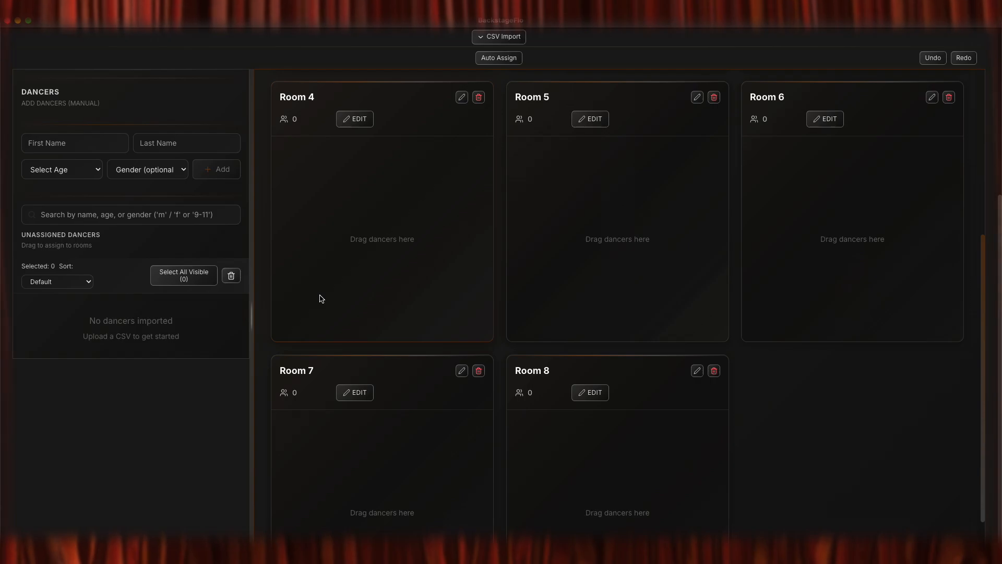
pyautogui.scroll(5, 321, 298)
pyautogui.scroll(5, 321, 299)
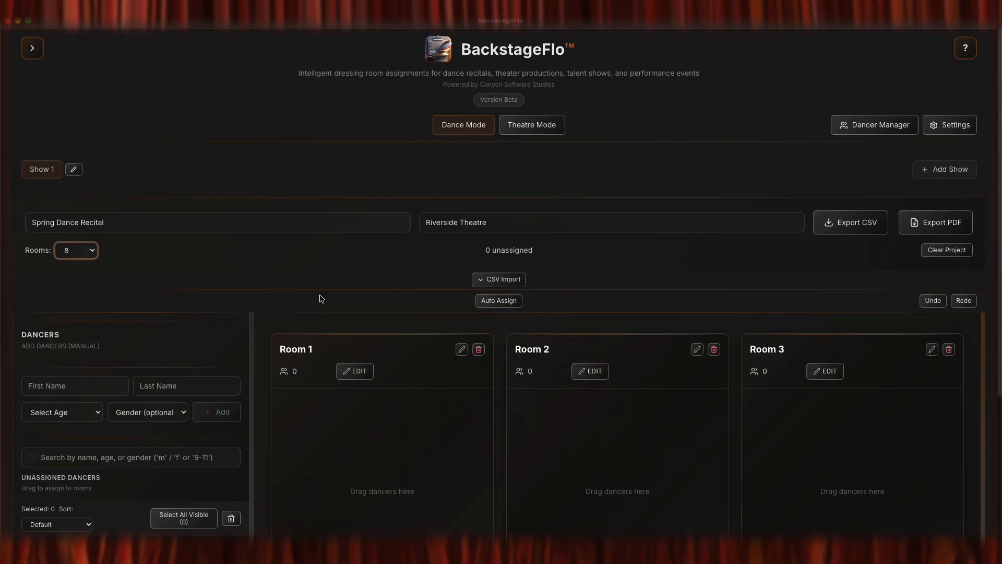
# Rename Room 1 as Green Room.
pyautogui.click(461, 349)
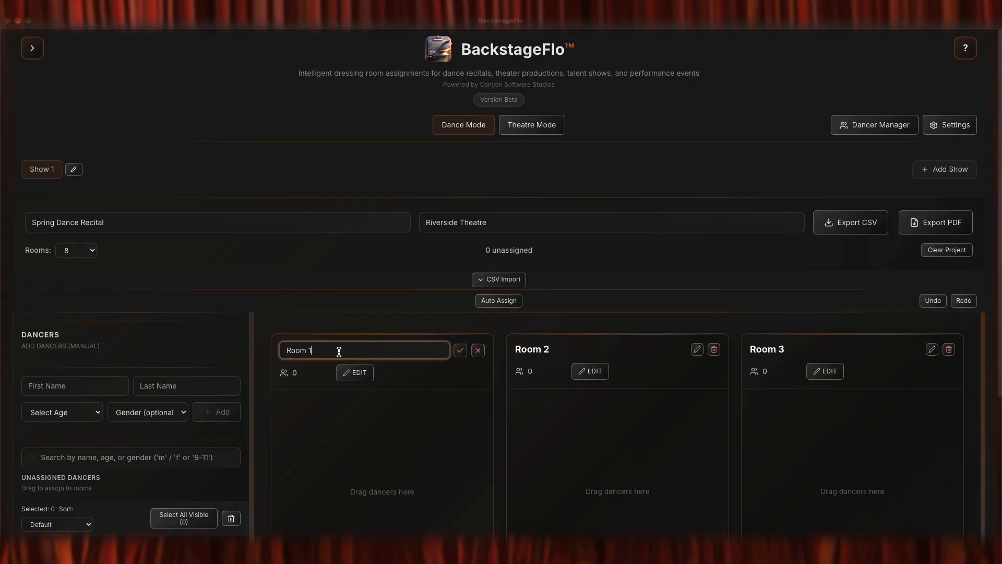
pyautogui.press('BackSpace')
pyautogui.press('BackSpace')
pyautogui.press('BackSpace')
pyautogui.press('BackSpace')
pyautogui.press('BackSpace')
pyautogui.press('BackSpace')
pyautogui.write('G')
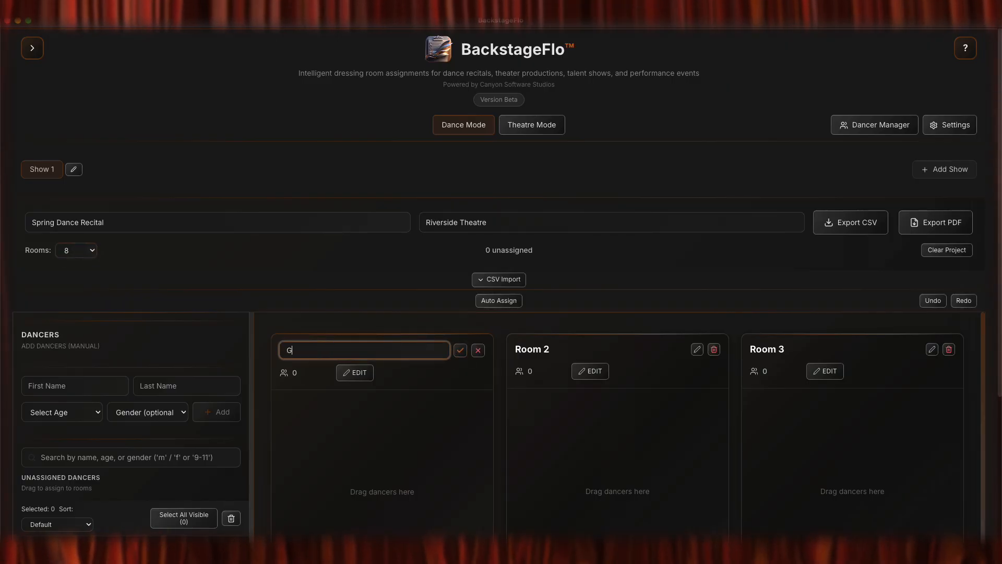
pyautogui.write('reen Room')
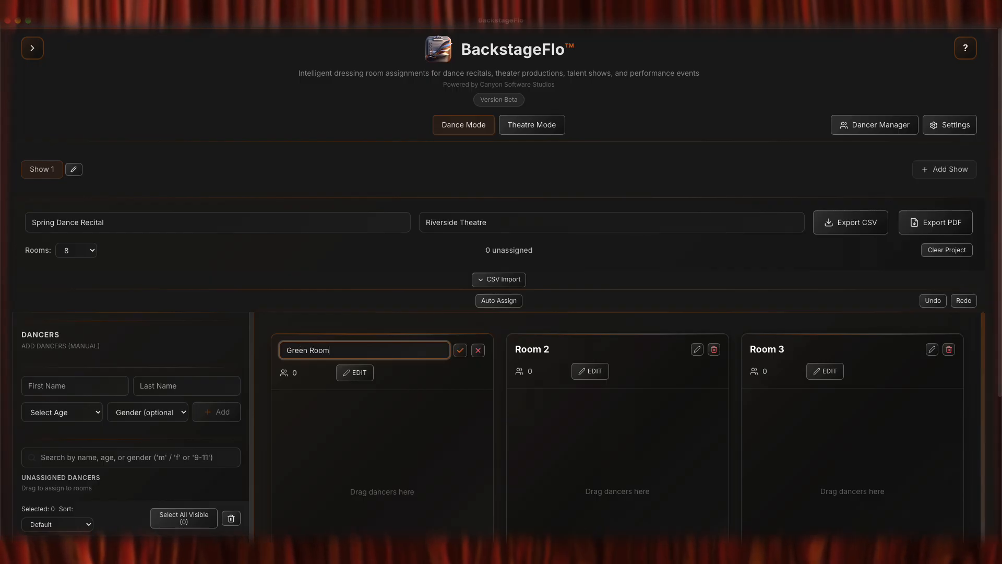
pyautogui.click(460, 350)
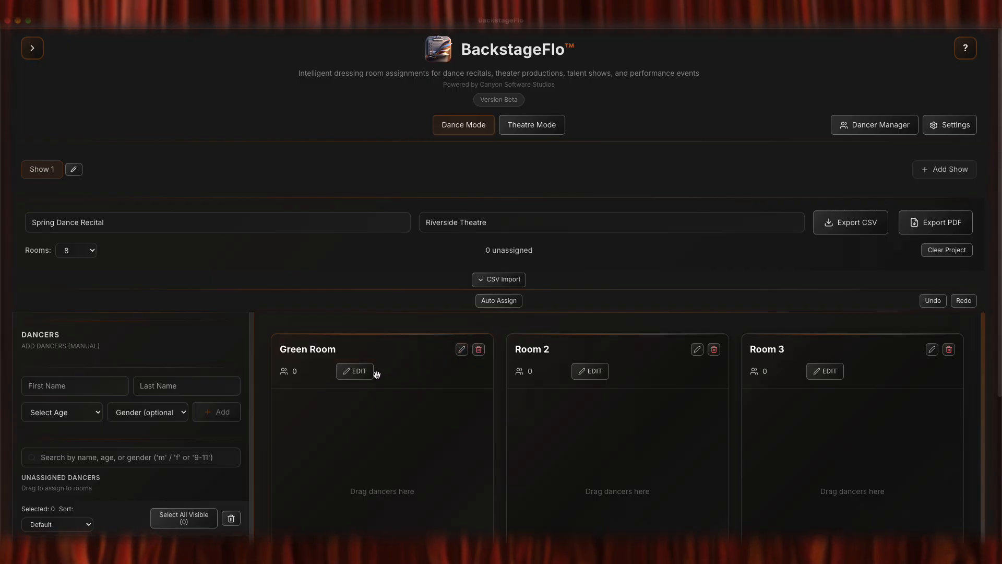
# Set the Green Room's capacity to 12.
pyautogui.click(357, 373)
pyautogui.write('12')
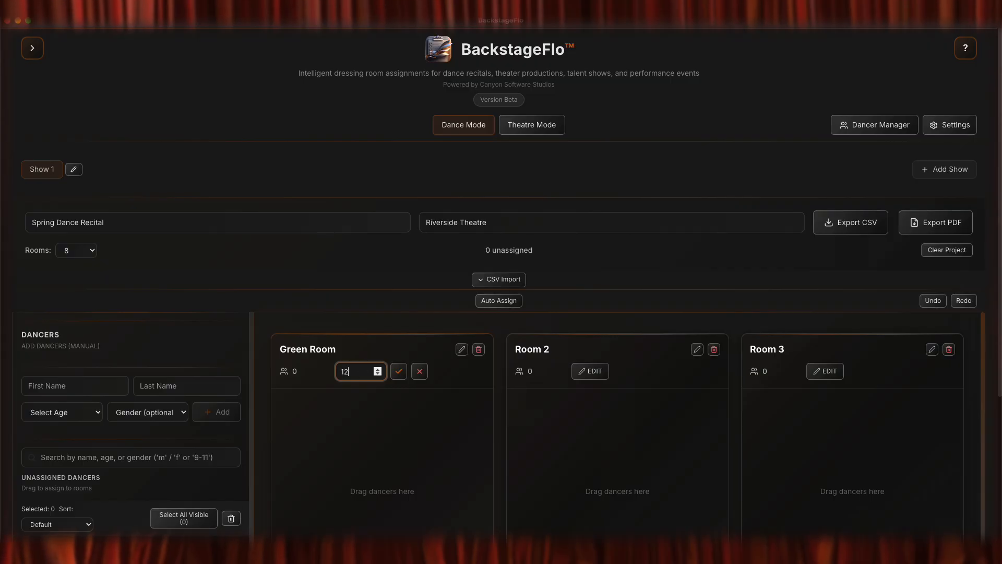
pyautogui.click(399, 372)
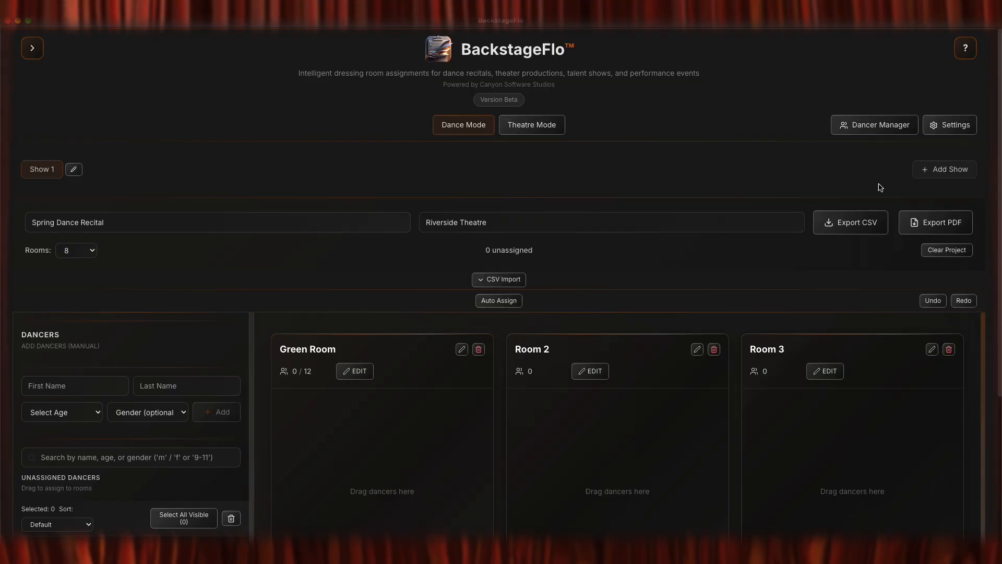
# Add a second show, switch to Show 1 and return to Show 2.
pyautogui.click(926, 171)
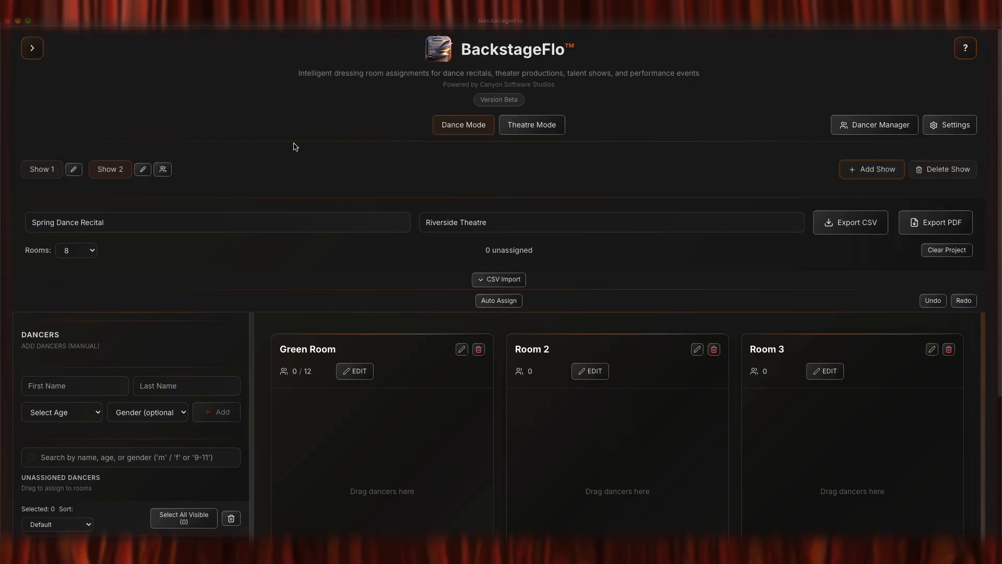
pyautogui.click(41, 168)
pyautogui.click(104, 171)
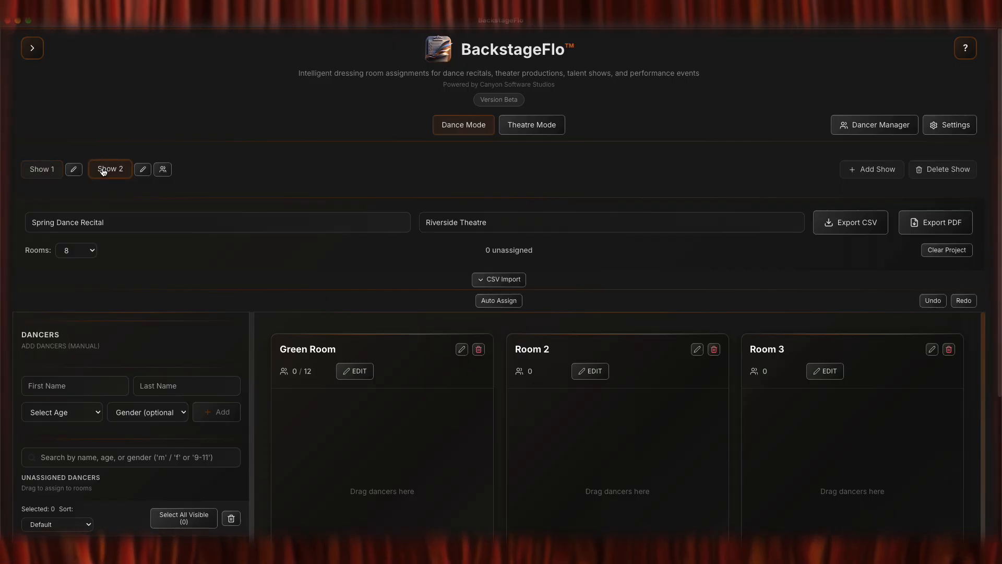
# Open the project list and try moving New Project in reorder mode.
pyautogui.click(35, 51)
pyautogui.click(106, 49)
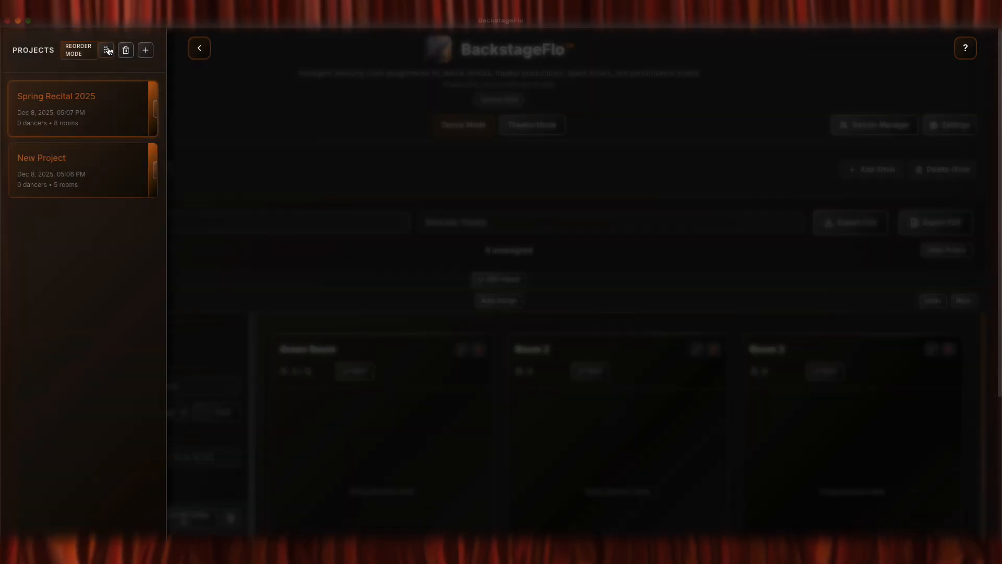
pyautogui.moveTo(91, 173)
pyautogui.mouseDown()
pyautogui.moveTo(88, 102)
pyautogui.moveTo(90, 177)
pyautogui.mouseUp()
pyautogui.click(104, 51)
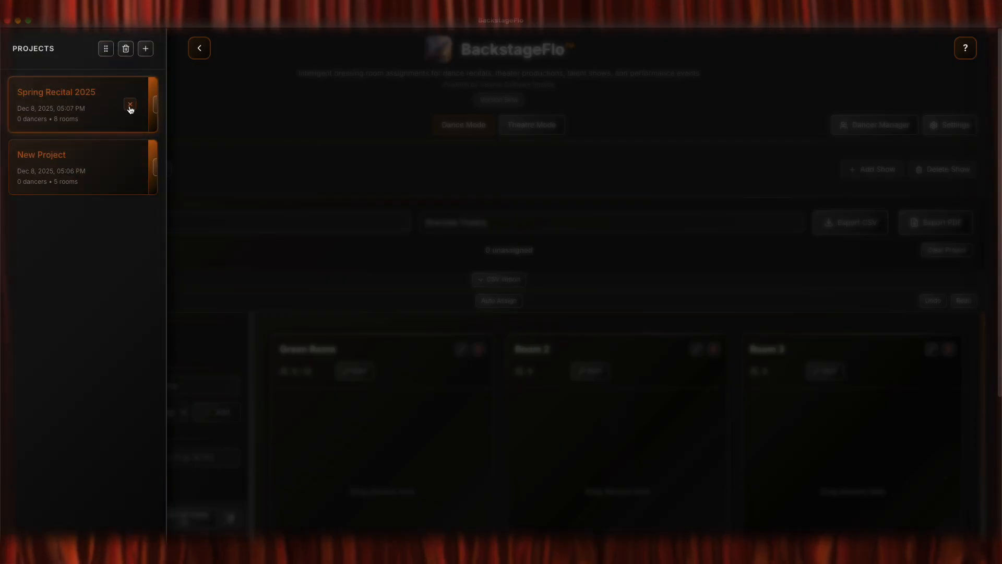
# Delete the New Project entry, confirm the deletion and close the project list.
pyautogui.click(130, 165)
pyautogui.click(107, 167)
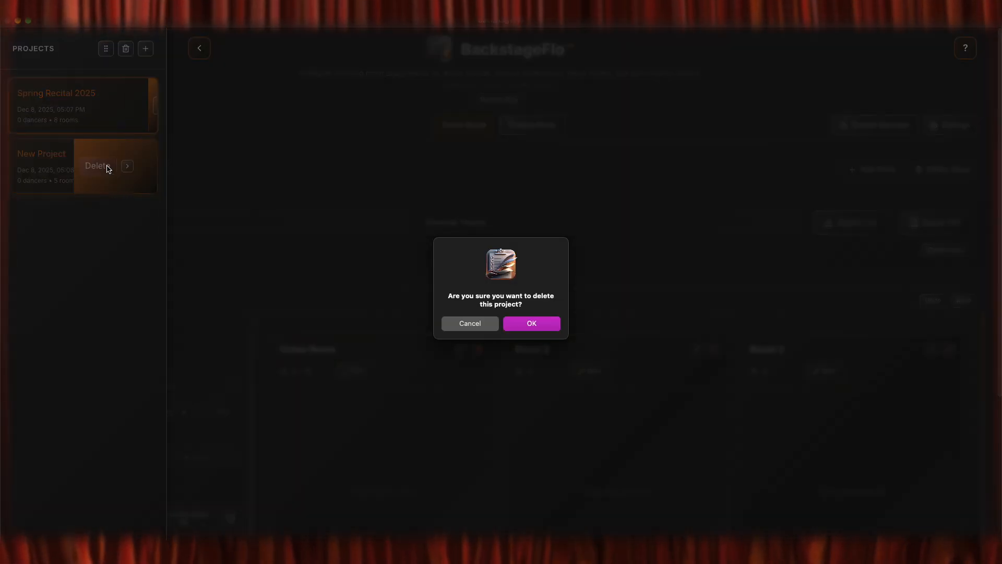
pyautogui.click(528, 328)
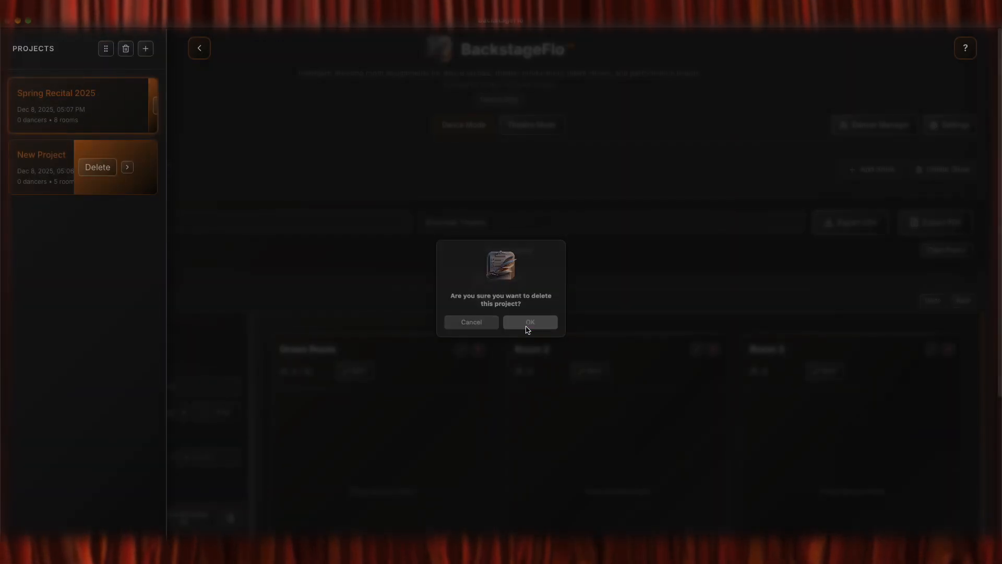
pyautogui.click(199, 48)
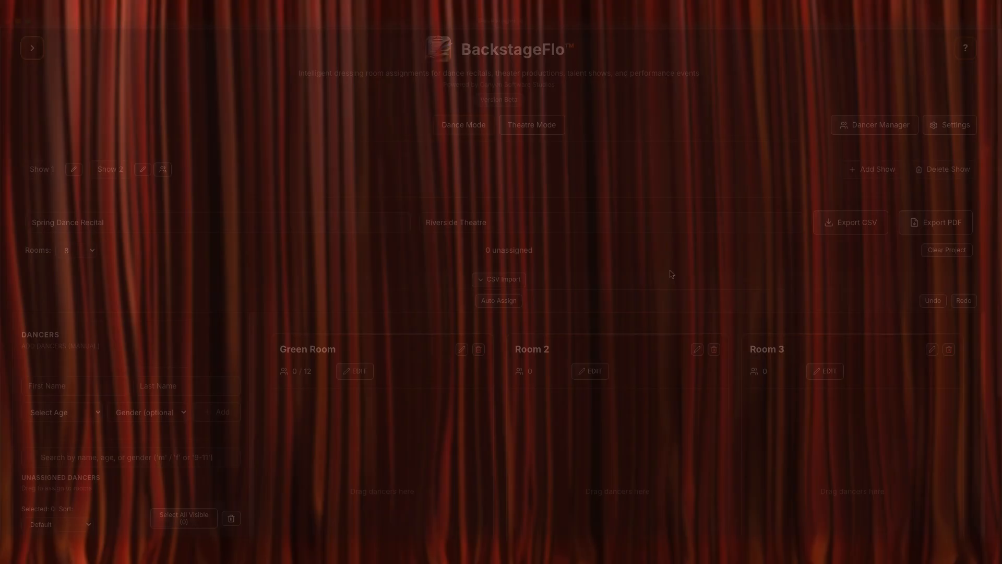
# Preview the project in Theatre Mode and return to Dance Mode.
pyautogui.scroll(-3, 219, 286)
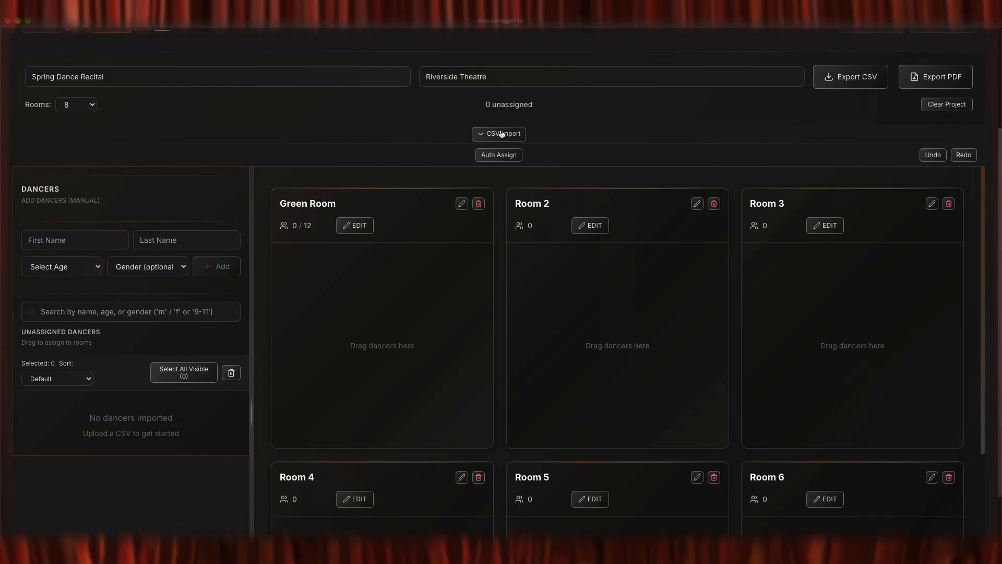
pyautogui.scroll(2, 511, 119)
pyautogui.click(535, 61)
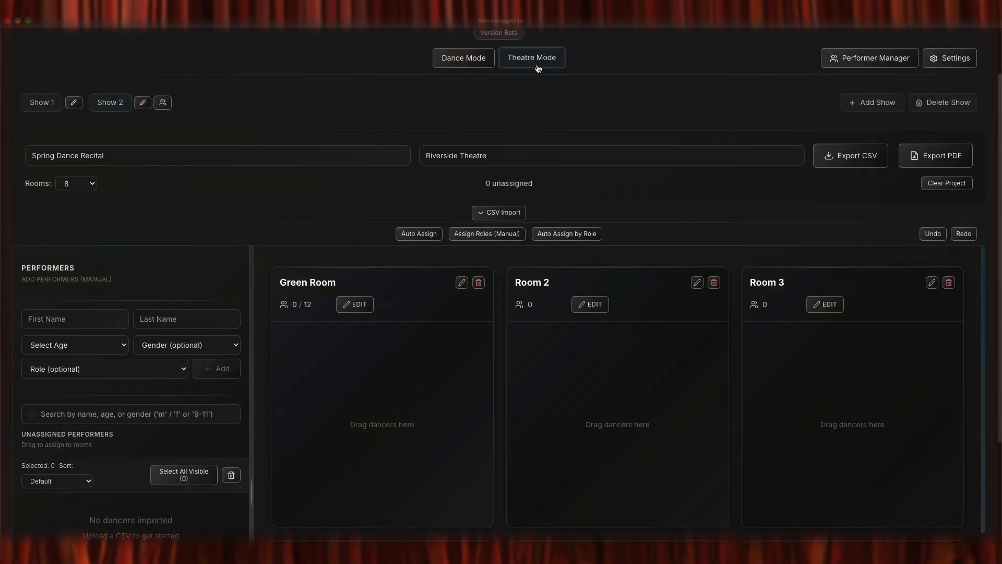
pyautogui.click(472, 60)
# Manually add the first dancer with first and last name, age 14 years and female gender.
pyautogui.click(87, 320)
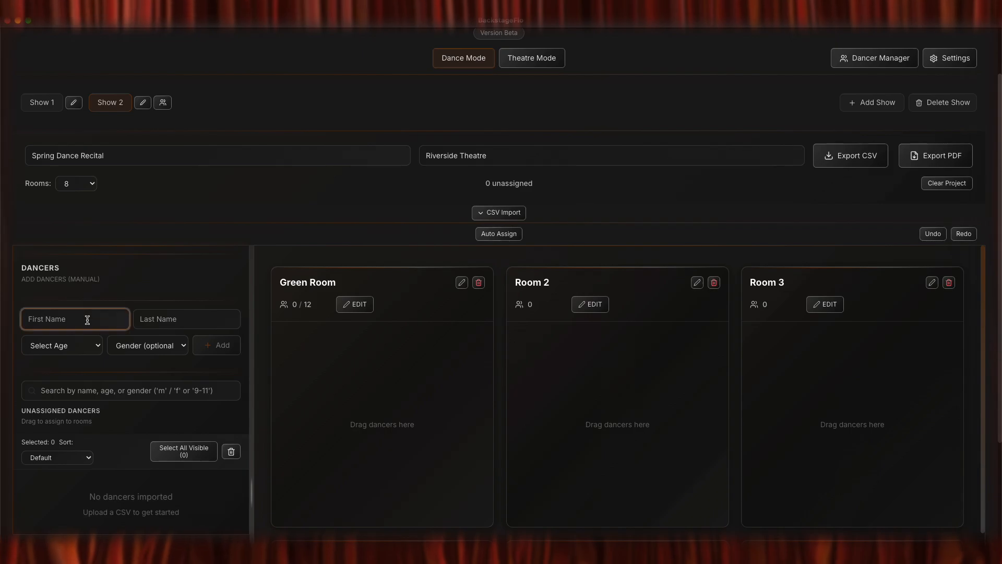
pyautogui.click(184, 323)
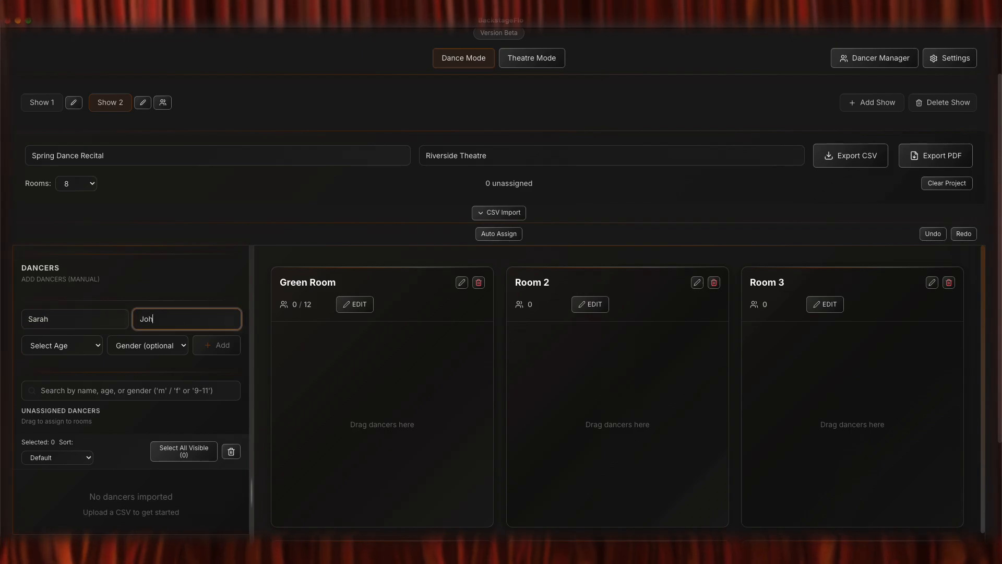
pyautogui.click(62, 345)
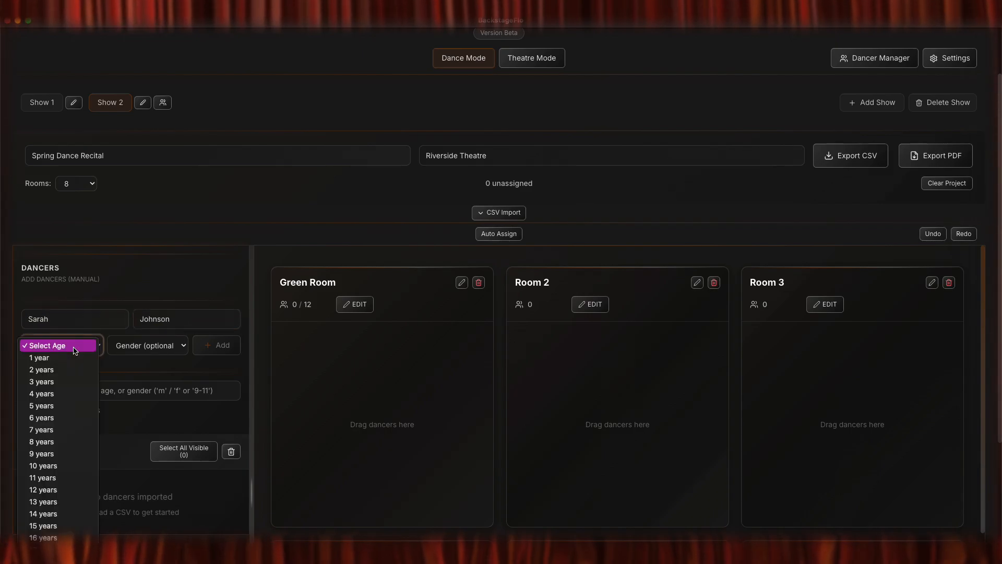
pyautogui.click(50, 514)
pyautogui.click(141, 345)
pyautogui.click(134, 368)
pyautogui.click(217, 346)
# Manually add a second dancer with first and last name, age 16 years and a gender.
pyautogui.scroll(-1, 215, 350)
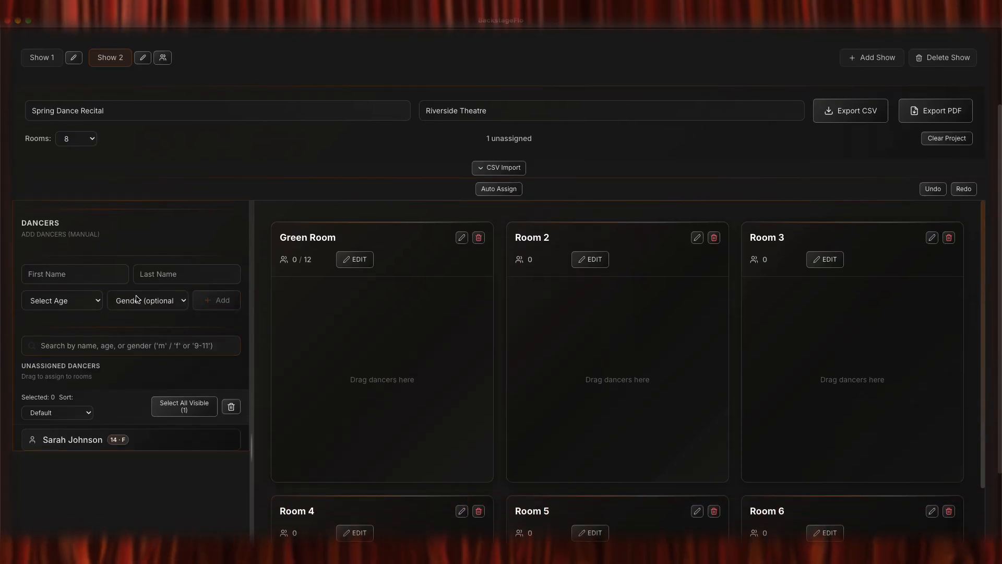
pyautogui.write('Michael')
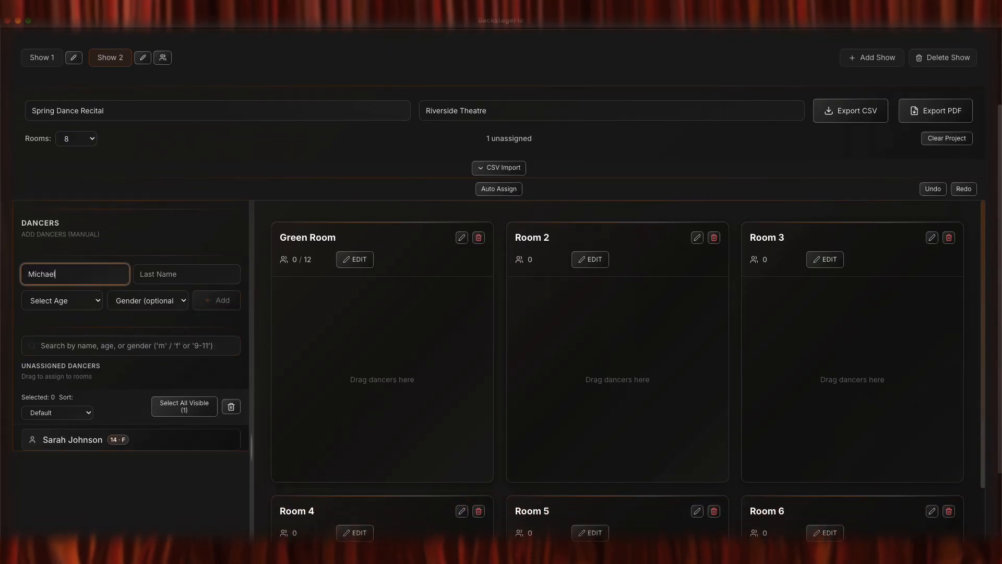
pyautogui.press('Tab')
pyautogui.write('Lee')
pyautogui.click(61, 300)
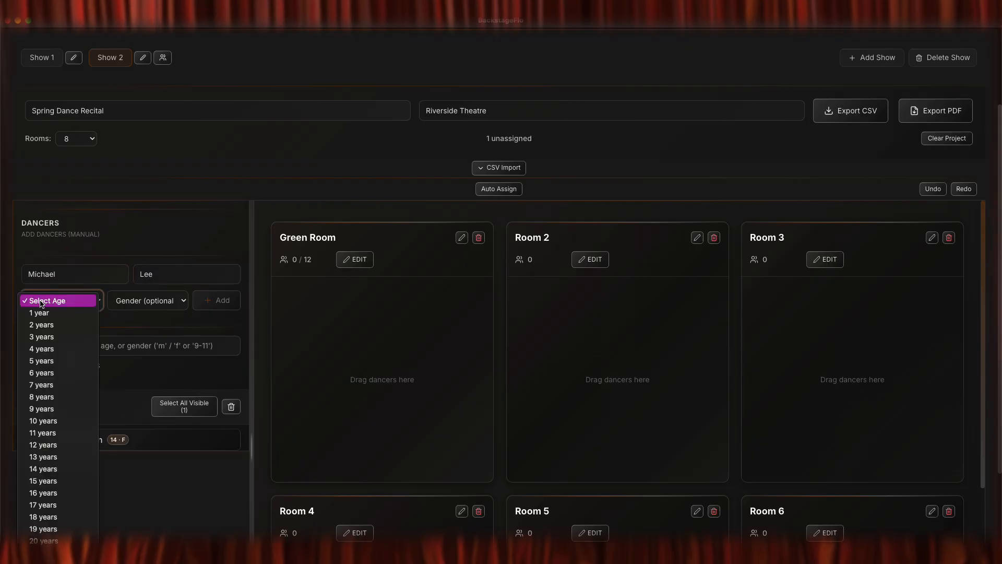
pyautogui.click(53, 488)
pyautogui.click(150, 297)
pyautogui.click(153, 313)
pyautogui.click(216, 300)
pyautogui.scroll(3, 221, 311)
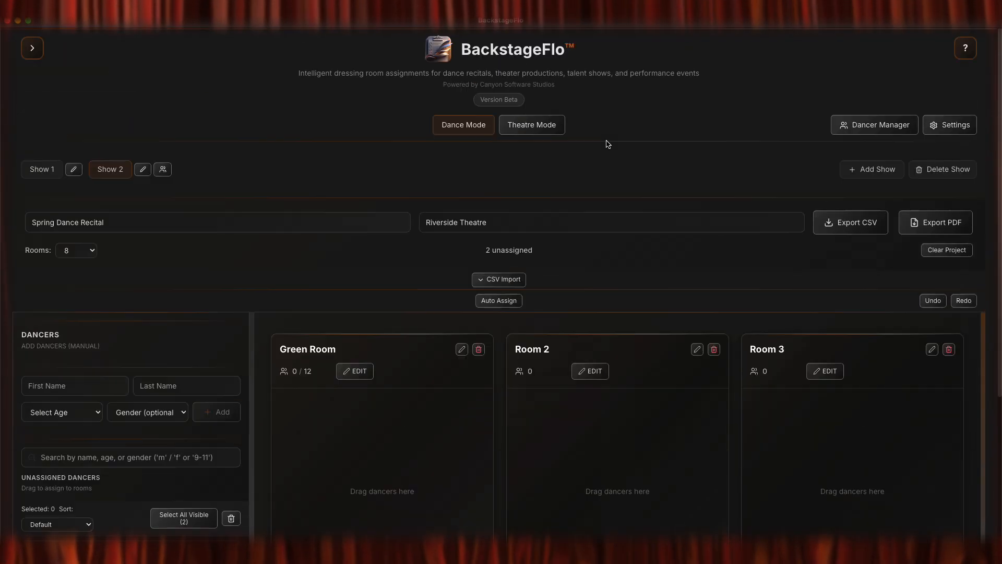
# Switch to Theatre Mode and manually add a performer with first and last name, age 12 years, female gender and the Lead role.
pyautogui.click(532, 124)
pyautogui.scroll(-3, 234, 223)
pyautogui.click(47, 242)
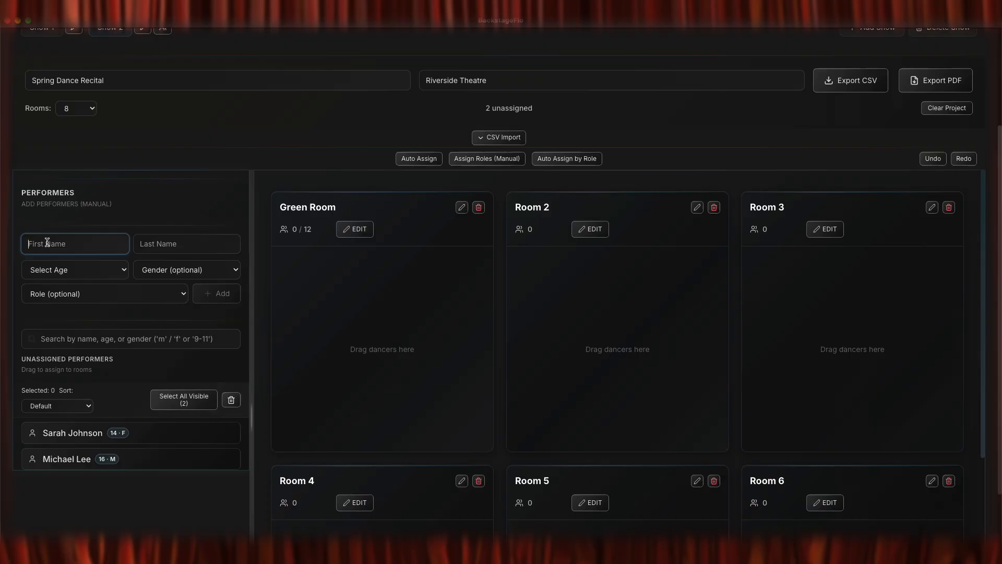
pyautogui.press('Tab')
pyautogui.write('Davis')
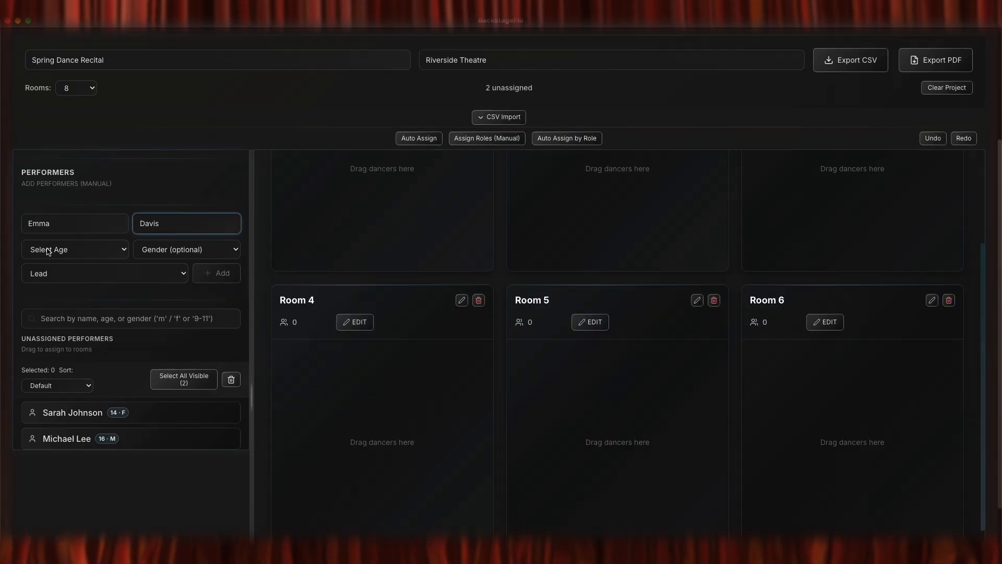
pyautogui.click(49, 251)
pyautogui.click(43, 394)
pyautogui.click(187, 249)
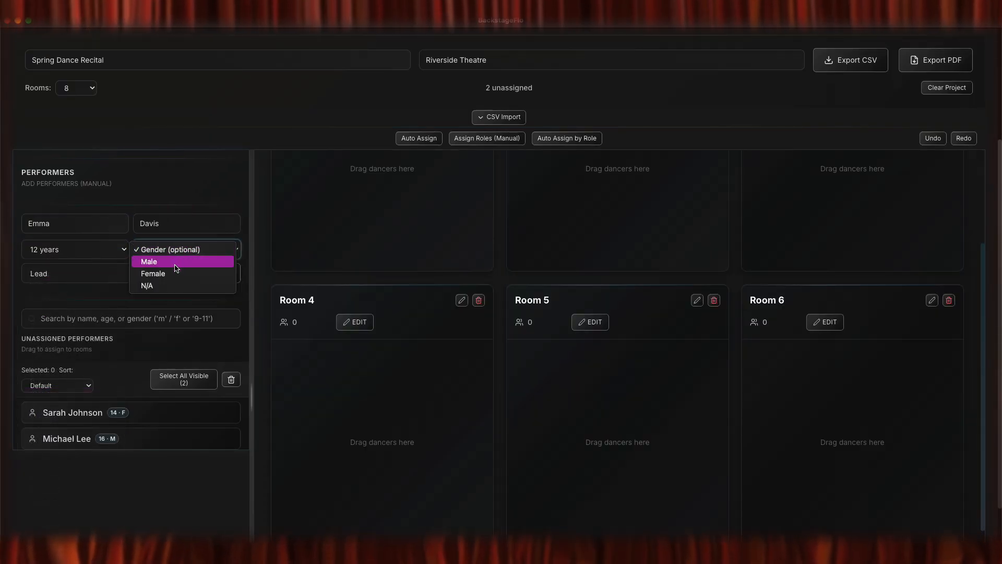
pyautogui.click(152, 270)
pyautogui.click(91, 273)
pyautogui.click(91, 279)
pyautogui.click(210, 274)
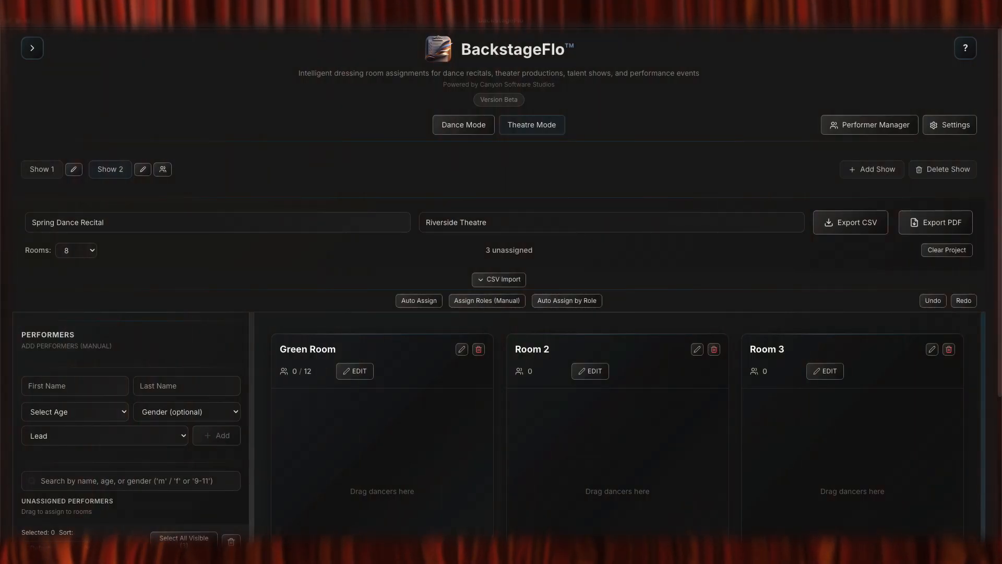
# Download the CSV template, and import a performers CSV, reviewing its verified and incomplete rows before adding all performers.
pyautogui.click(497, 279)
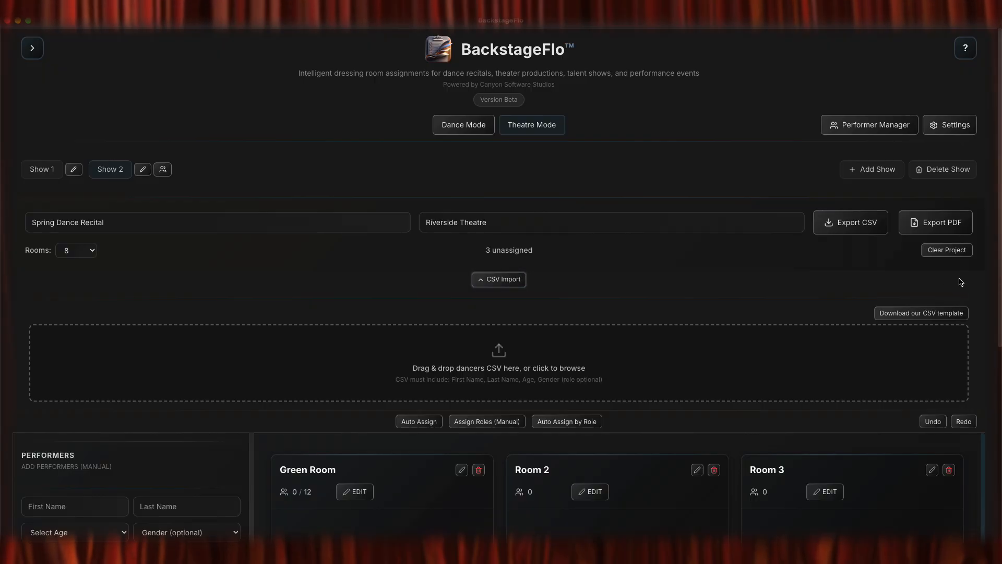
pyautogui.click(938, 314)
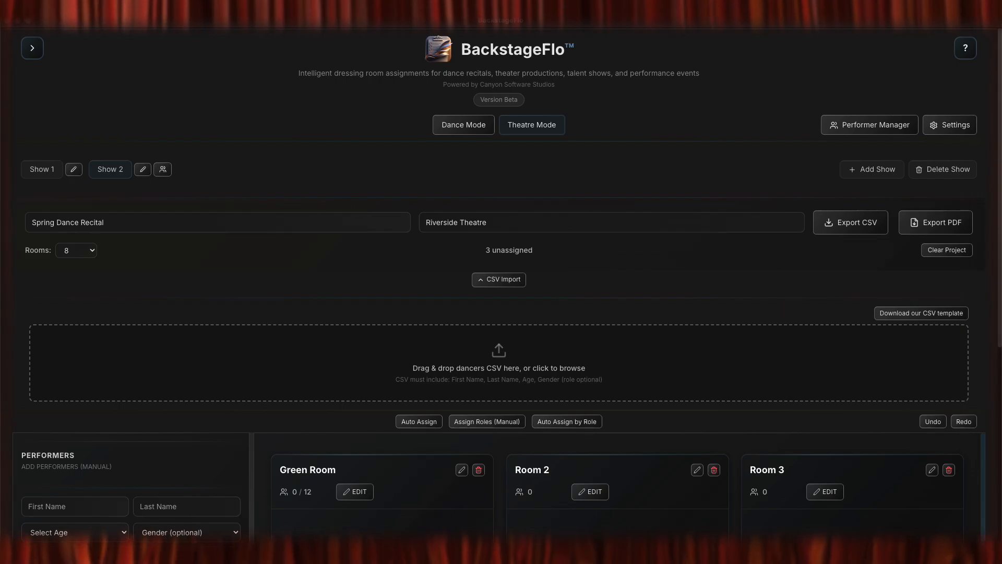
pyautogui.moveTo(679, 378)
pyautogui.mouseDown()
pyautogui.moveTo(655, 376)
pyautogui.moveTo(664, 375)
pyautogui.mouseUp()
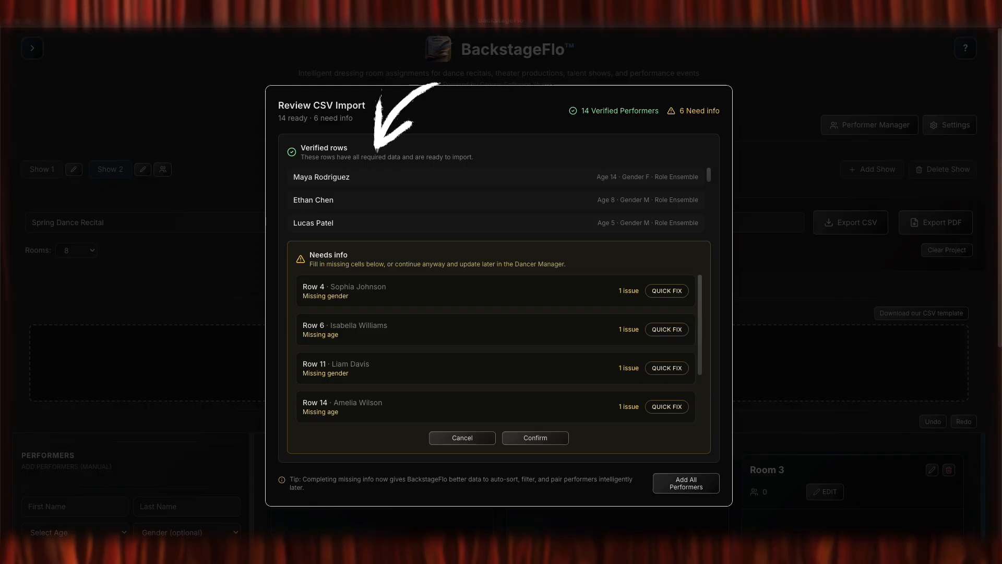
pyautogui.scroll(-5, 683, 210)
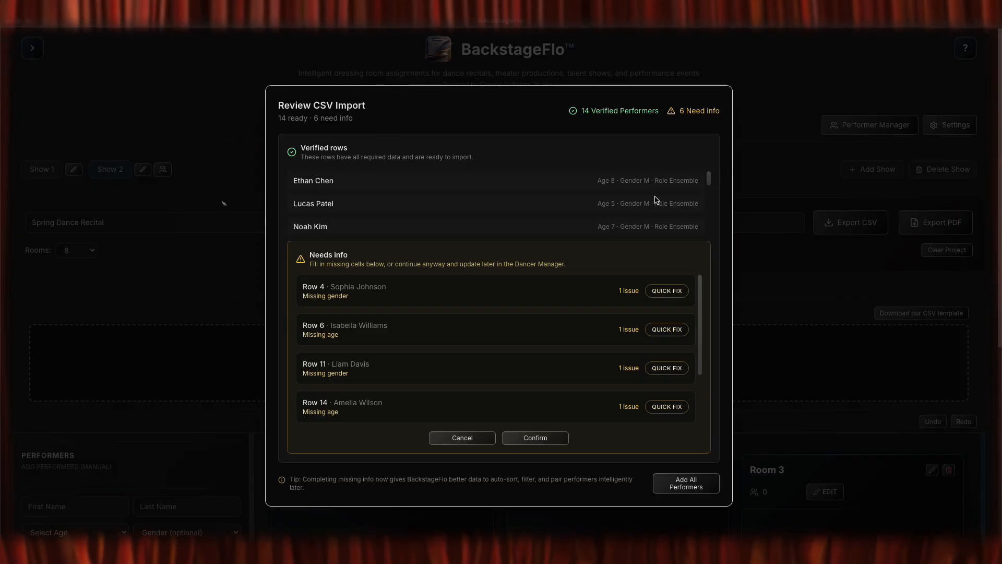
pyautogui.scroll(-3, 655, 200)
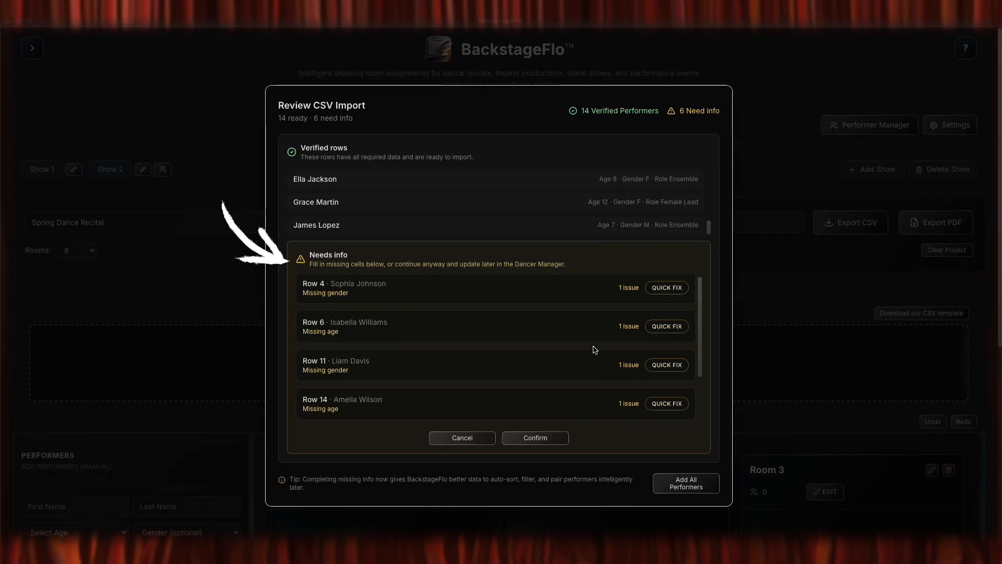
pyautogui.scroll(-3, 595, 349)
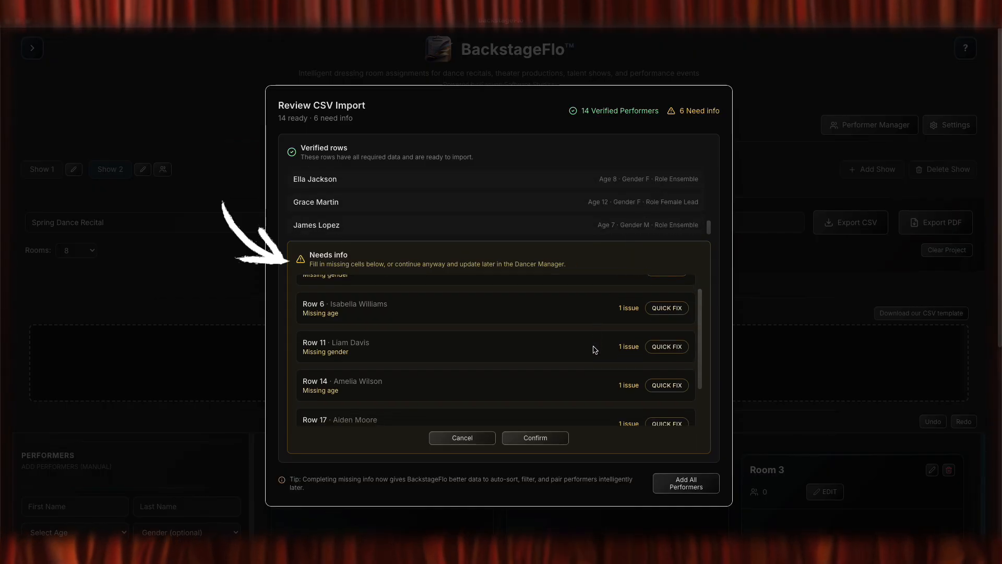
pyautogui.click(684, 483)
# Filter the unassigned performers by gender m, and replace that filter with the age range 9-11.
pyautogui.scroll(-5, 338, 398)
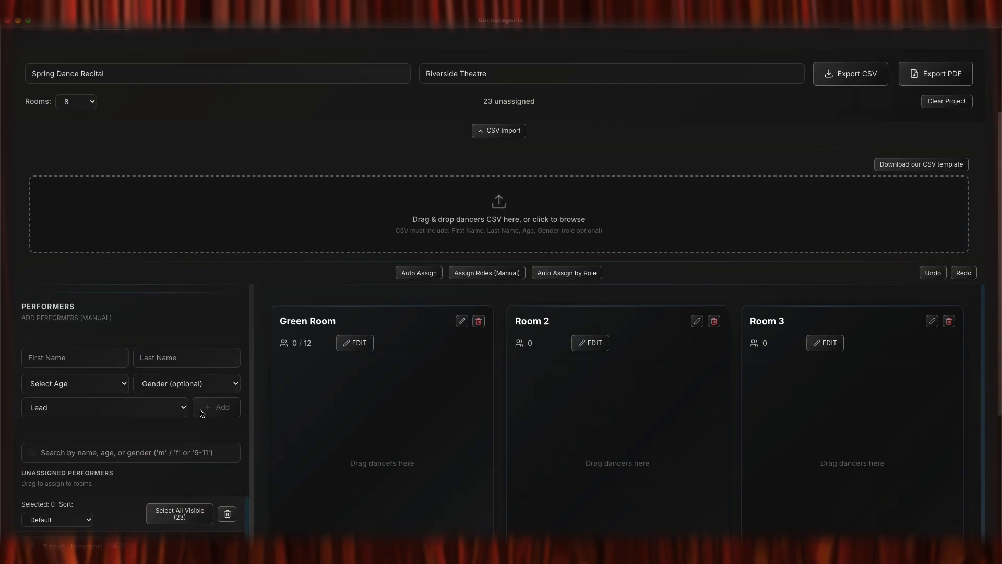
pyautogui.scroll(-6, 138, 356)
pyautogui.scroll(3, 138, 356)
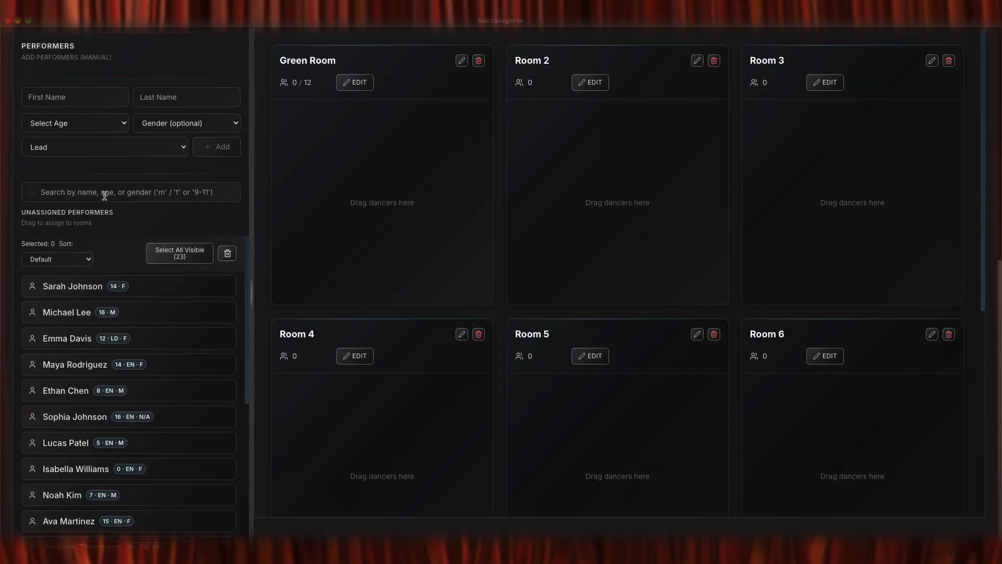
pyautogui.click(105, 195)
pyautogui.write('m')
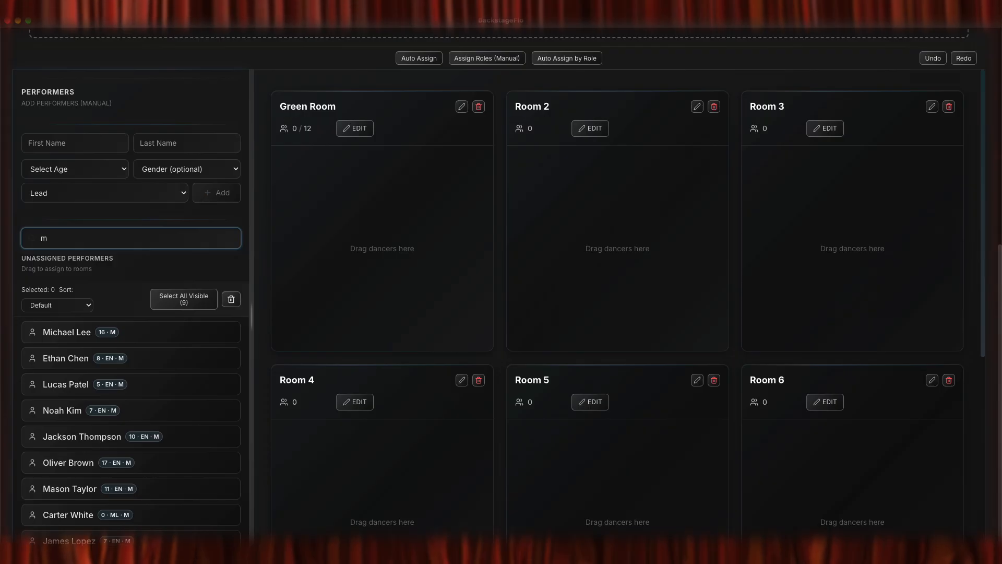
pyautogui.press('BackSpace')
pyautogui.write('9')
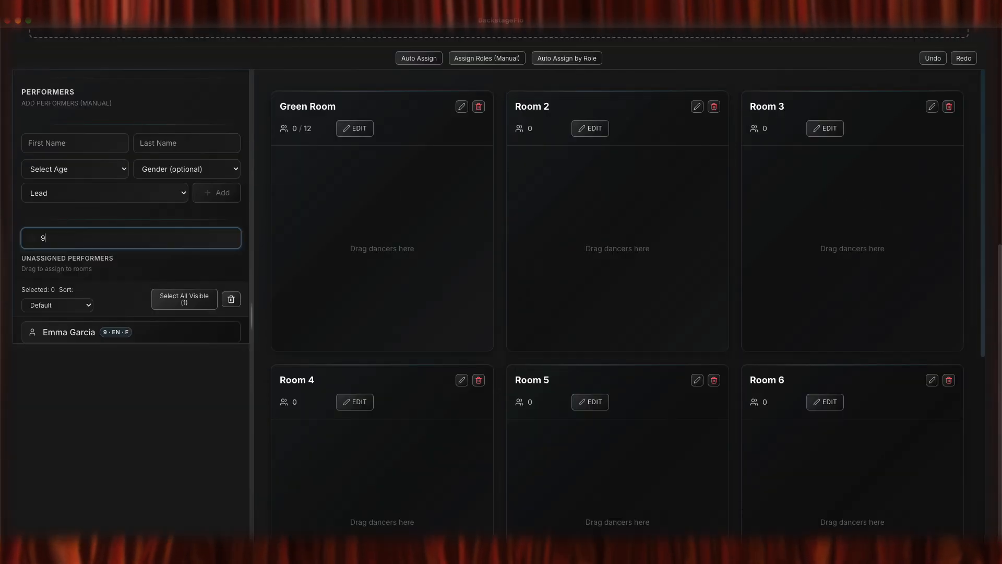
pyautogui.write('-11')
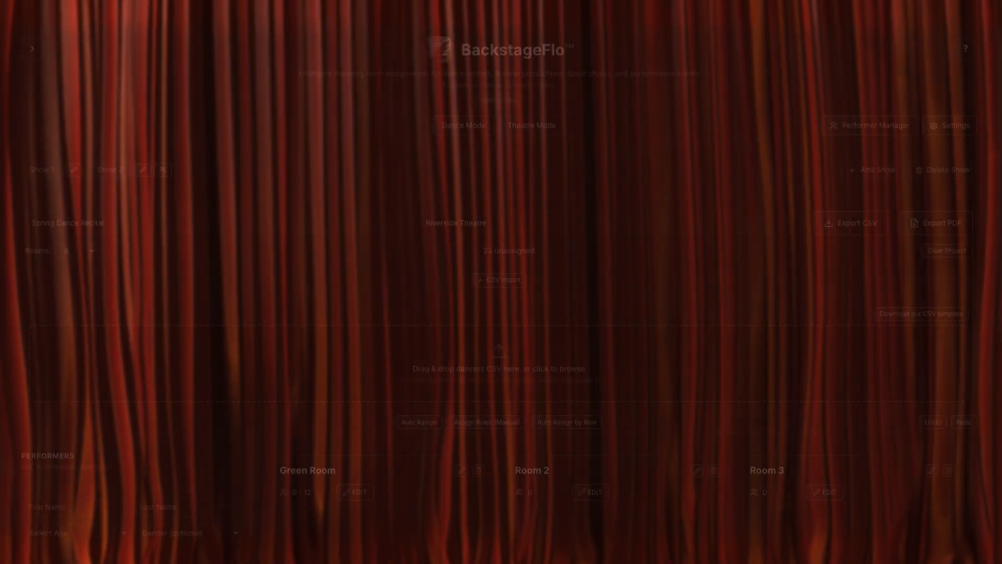
# Assign the first listed performer, aged 14, to the Green Room and the 16-year-old male performer without a role to Room 2.
pyautogui.scroll(-8, 638, 189)
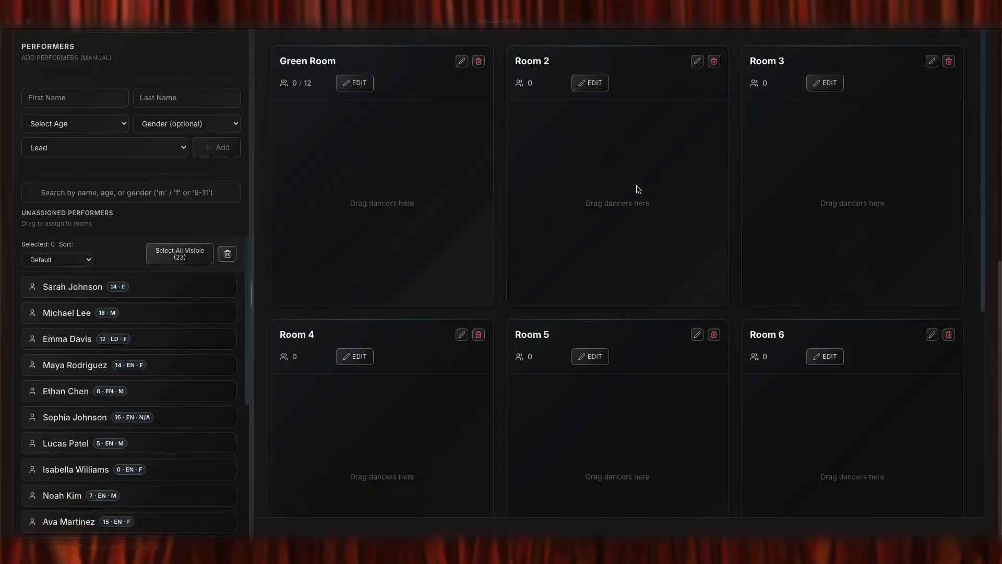
pyautogui.moveTo(64, 286); pyautogui.dragTo(382, 191)
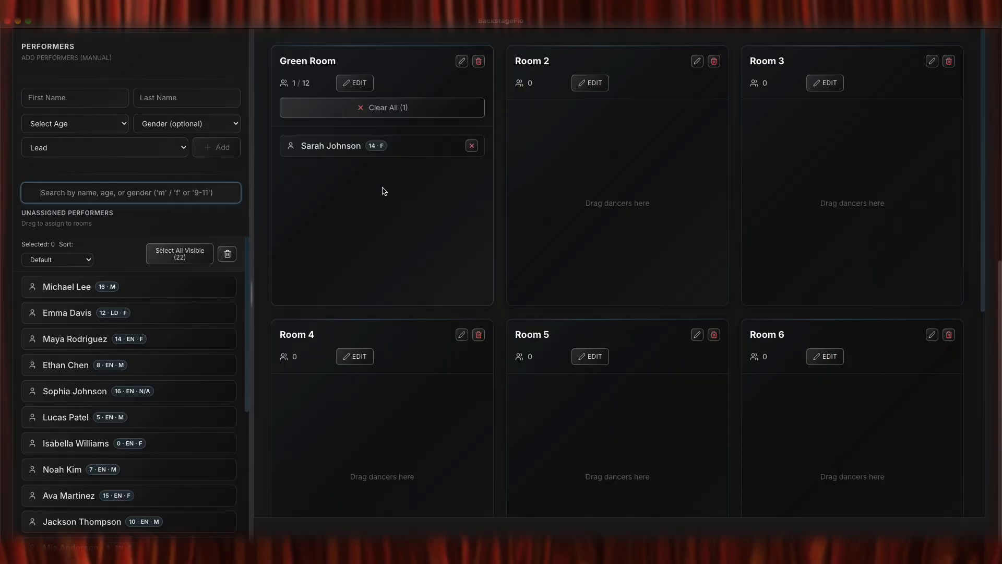
pyautogui.scroll(2, 382, 191)
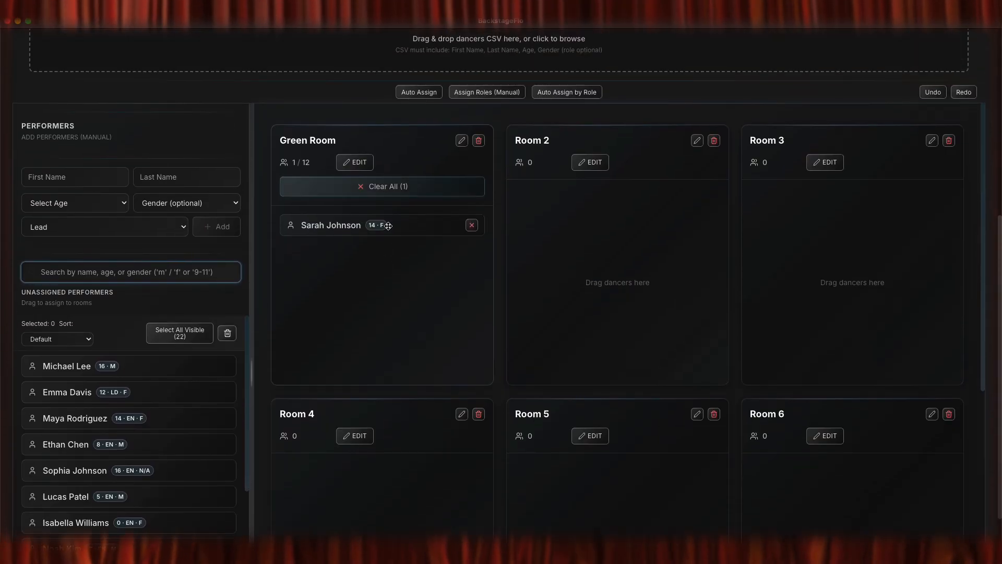
pyautogui.moveTo(78, 366); pyautogui.dragTo(615, 273)
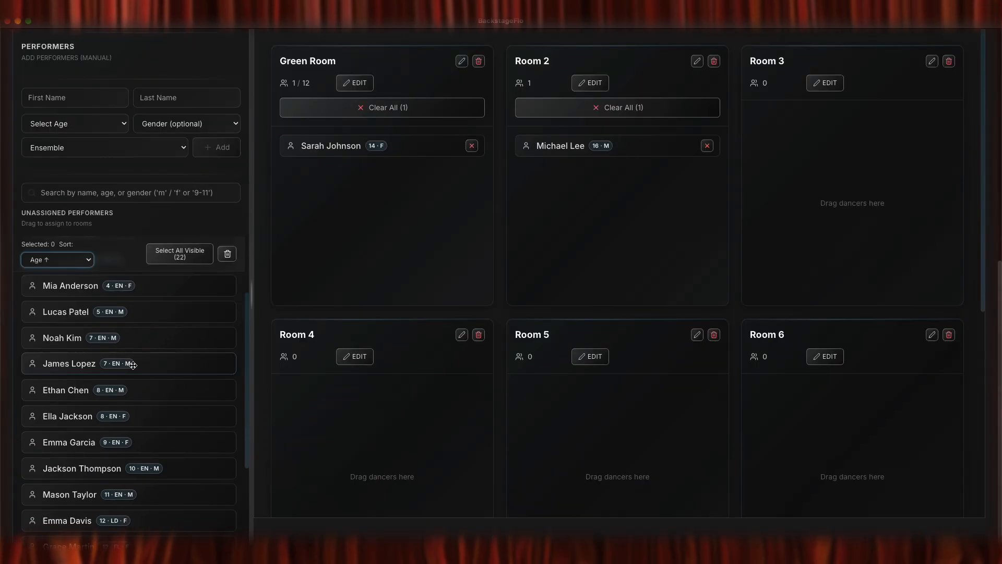
# Select the three 12-year-old performers and the 13-year-old in the age-sorted list and assign all four to Room 3.
pyautogui.scroll(-3, 133, 365)
pyautogui.scroll(-1, 133, 367)
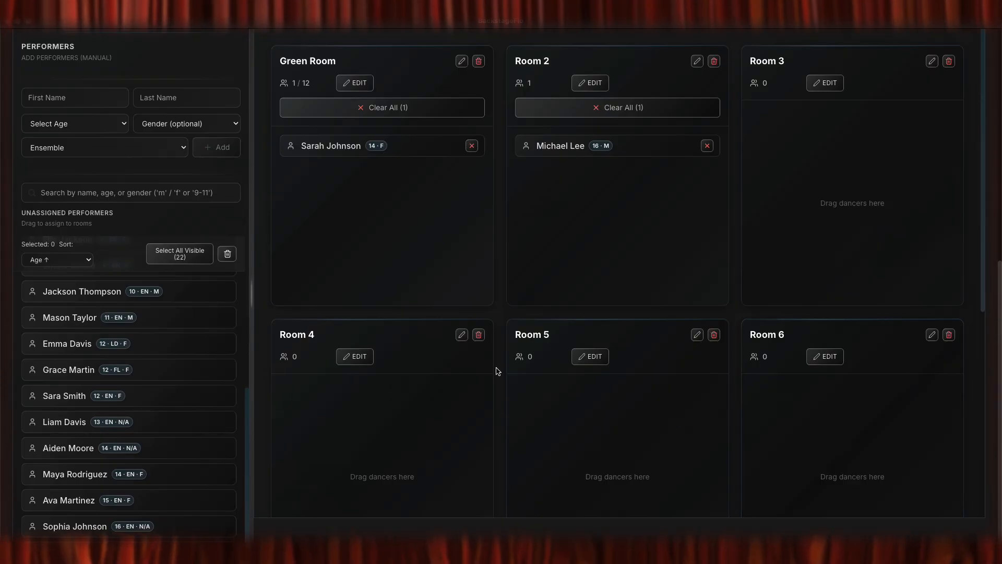
pyautogui.click(156, 345)
pyautogui.click(147, 397)
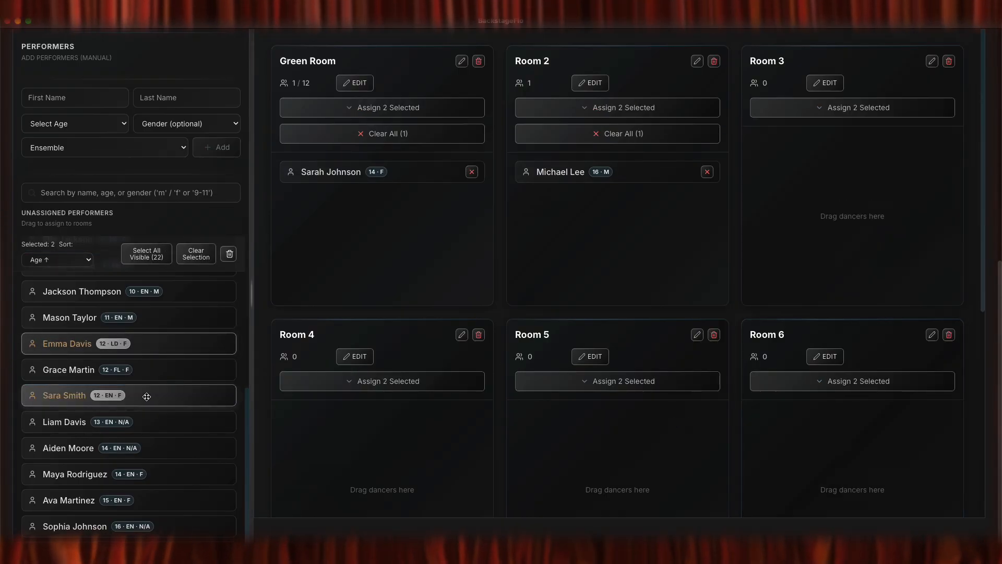
pyautogui.click(147, 370)
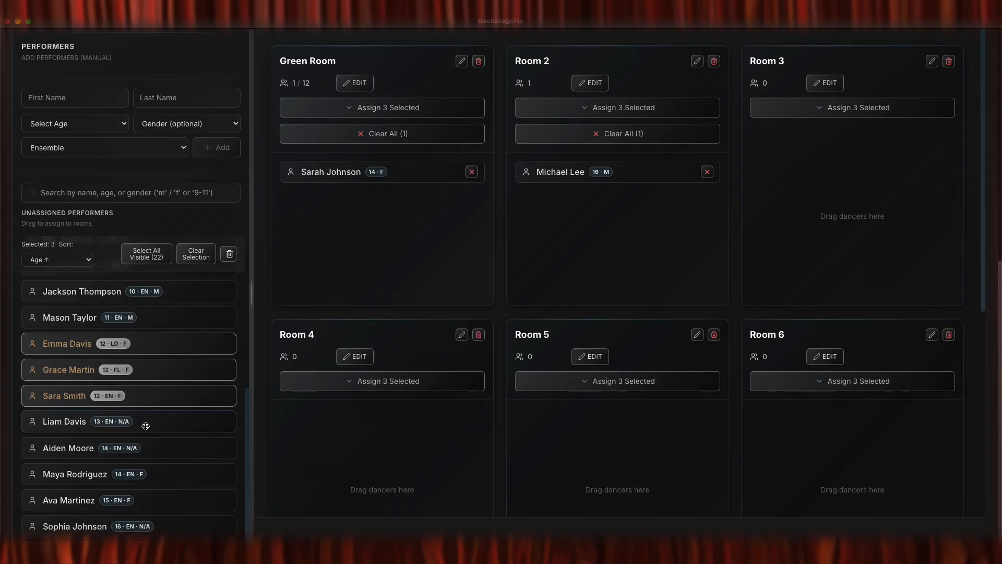
pyautogui.click(146, 426)
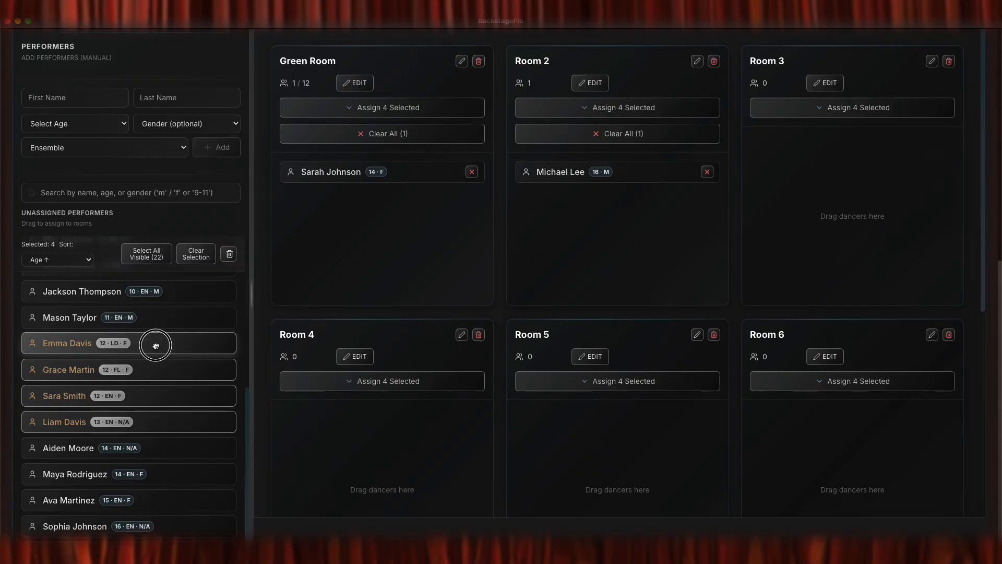
pyautogui.moveTo(156, 345); pyautogui.dragTo(822, 243)
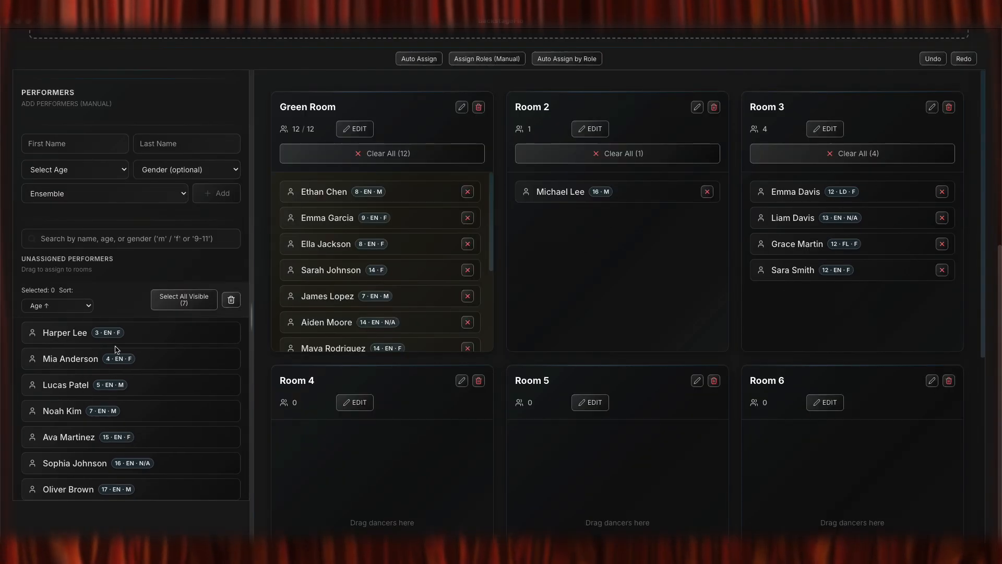
# Add the 3-year-old performer to the Green Room beyond its capacity, and remove that performer from the room.
pyautogui.moveTo(116, 350); pyautogui.dragTo(359, 295)
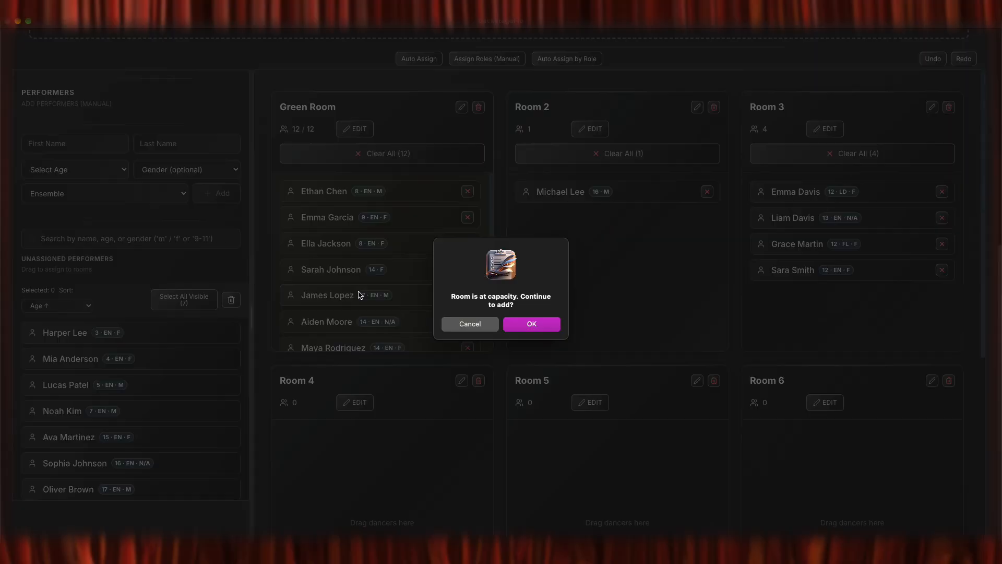
pyautogui.click(532, 324)
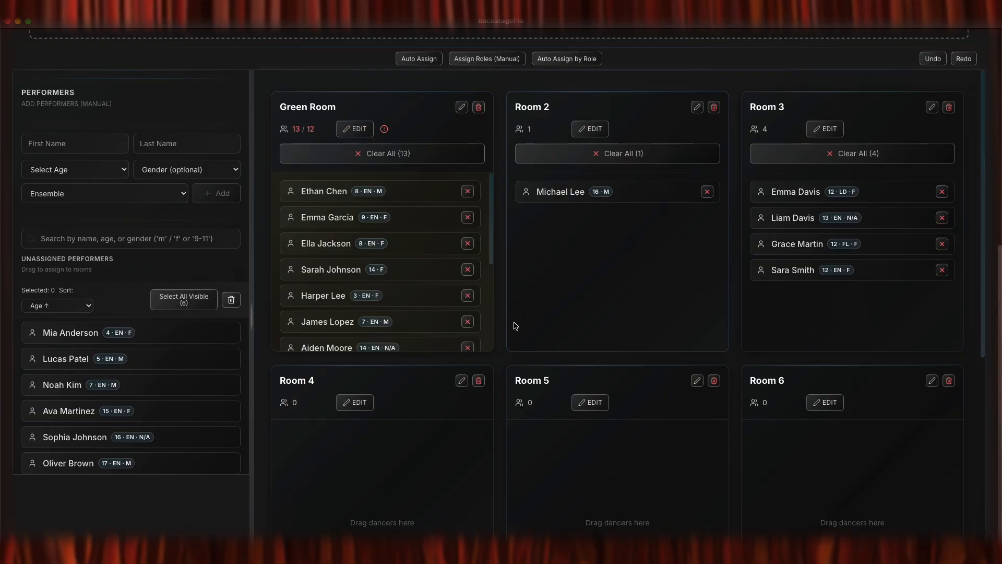
pyautogui.click(467, 295)
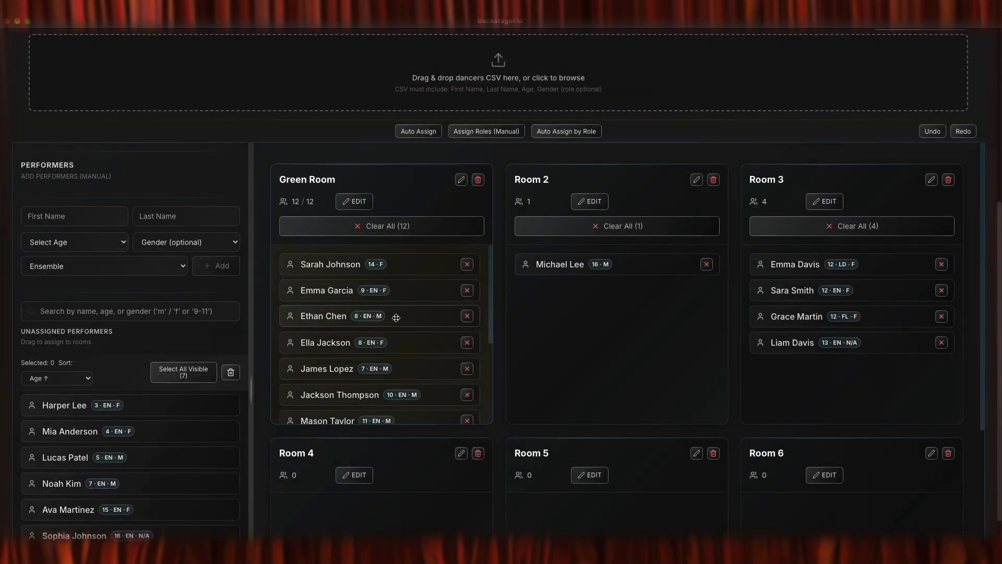
# Move the 8-year-old male performer in the Green Room up to the first position of the room's list.
pyautogui.moveTo(396, 316); pyautogui.dragTo(395, 268)
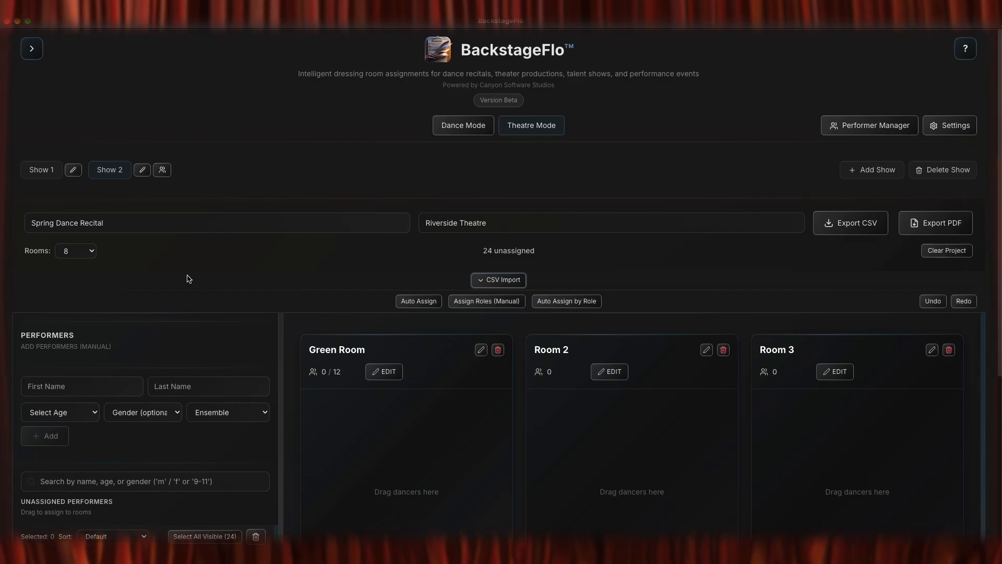
# Search the unassigned performers by a first name and clear the search.
pyautogui.scroll(-4, 189, 279)
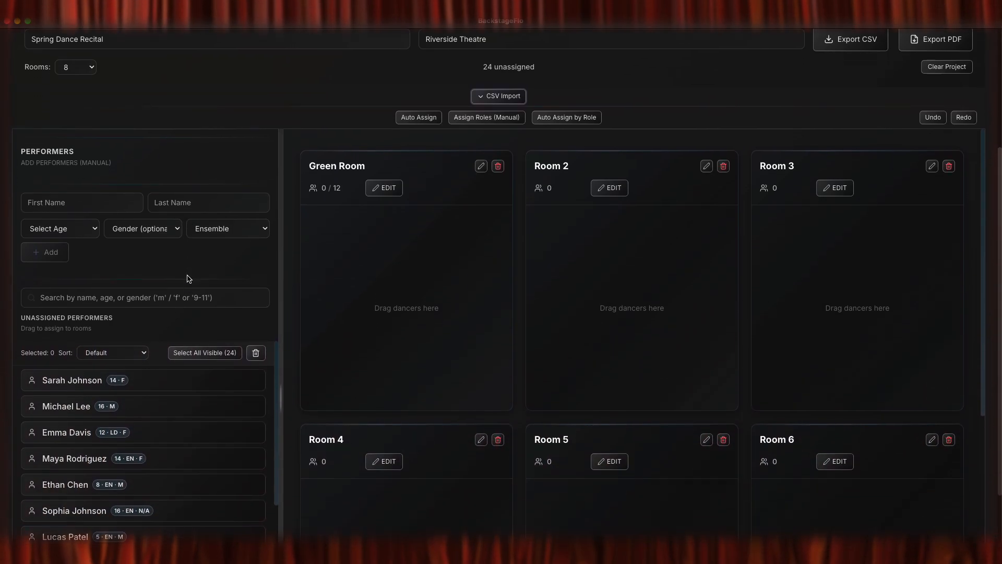
pyautogui.scroll(-2, 187, 286)
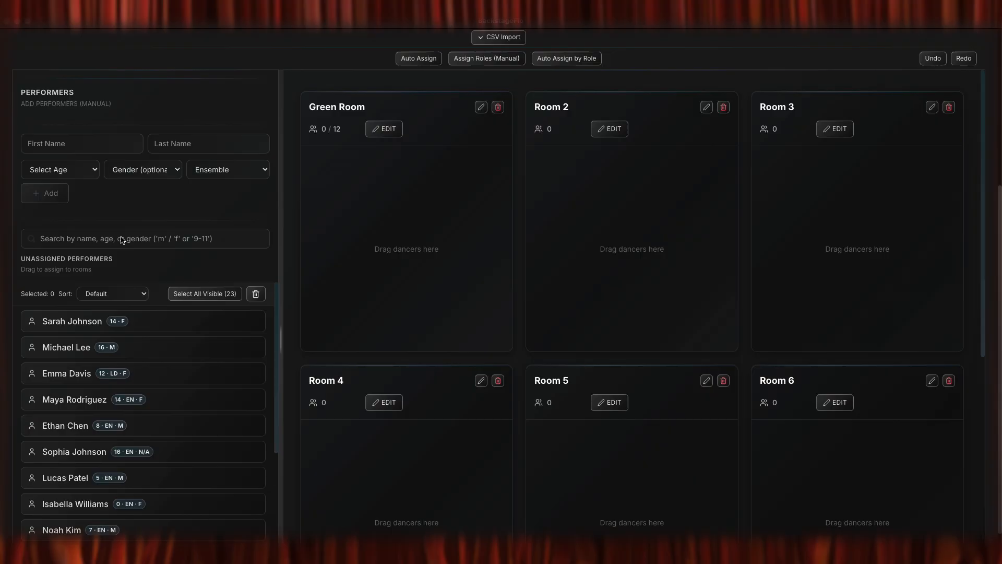
pyautogui.click(122, 239)
pyautogui.write('emma')
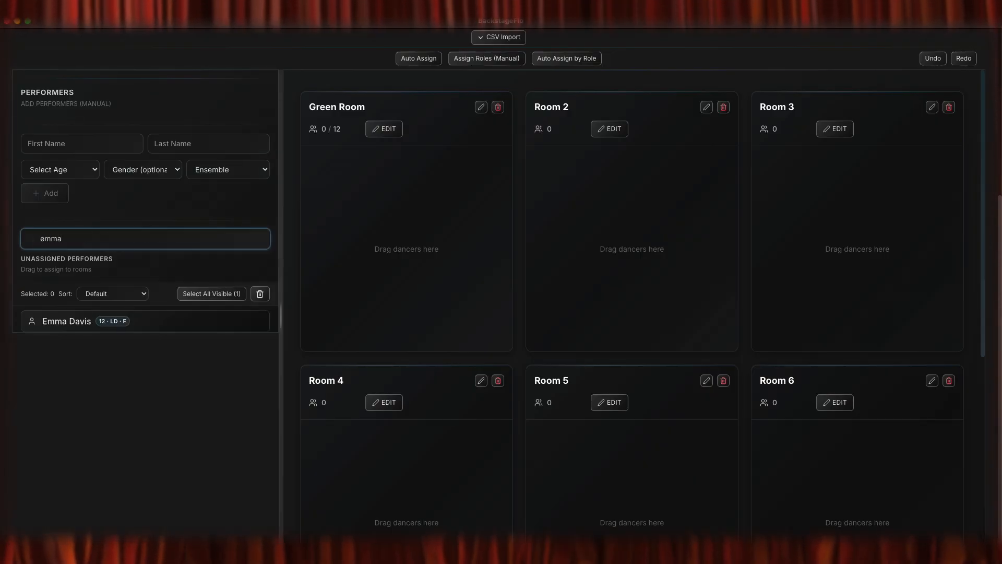
pyautogui.press('BackSpace')
pyautogui.press('BackSpace')
pyautogui.press('BackSpace')
pyautogui.press('BackSpace')
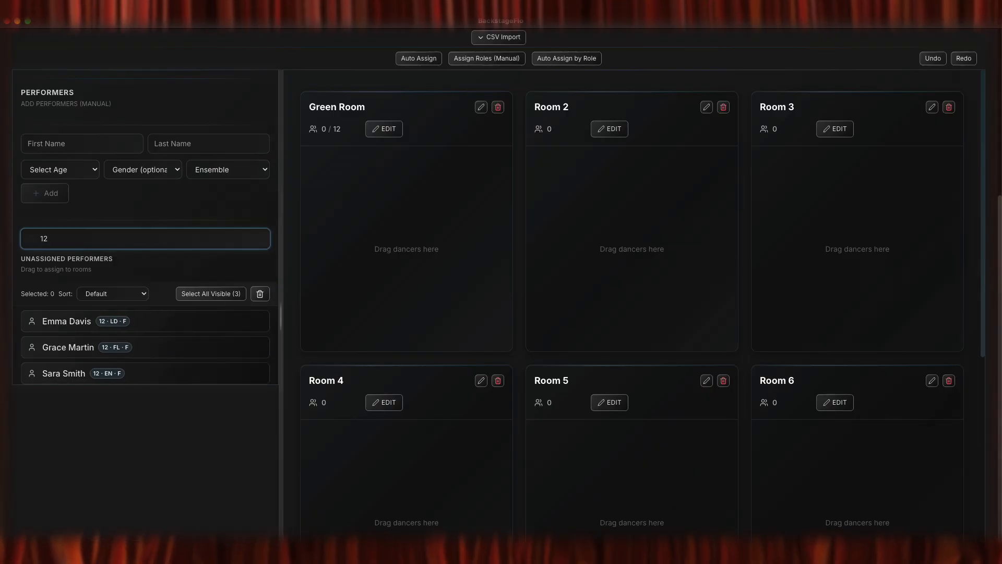
# Clear the age 12 search, filter the unassigned performers by the age range 9-11, and clear that filter.
pyautogui.press('BackSpace')
pyautogui.press('BackSpace')
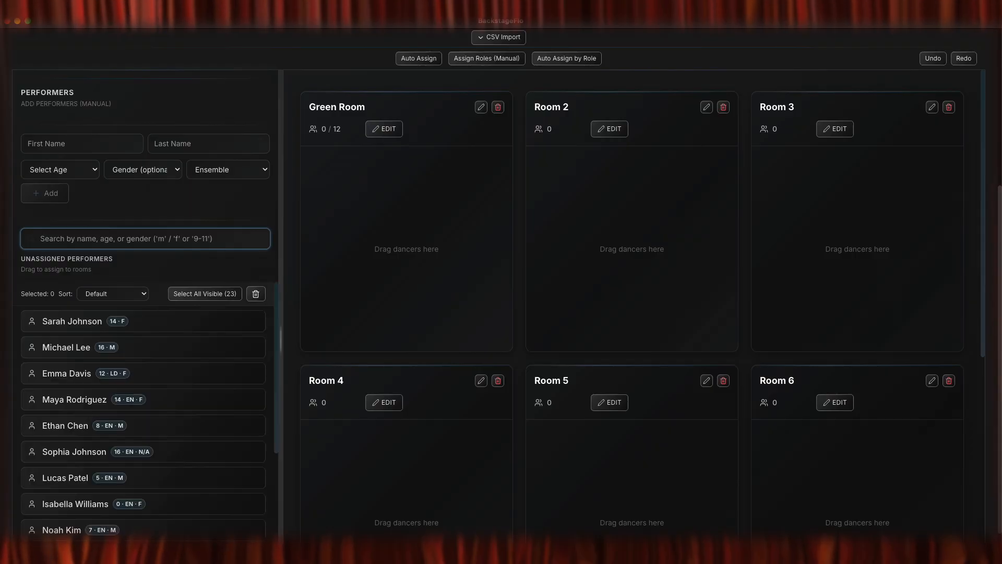
pyautogui.write('9-11')
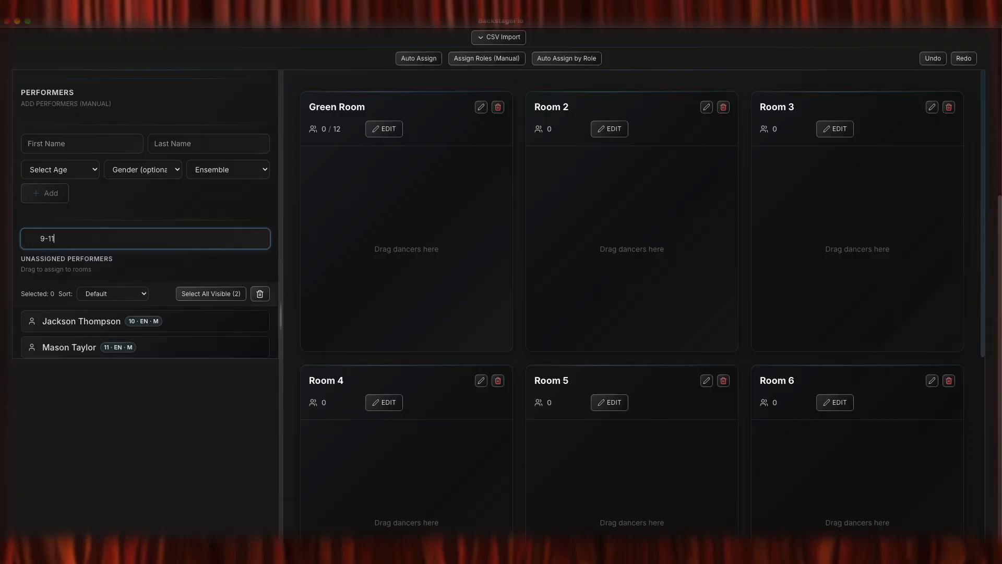
pyautogui.press('BackSpace')
pyautogui.press('BackSpace')
pyautogui.press('BackSpace')
pyautogui.press('BackSpace')
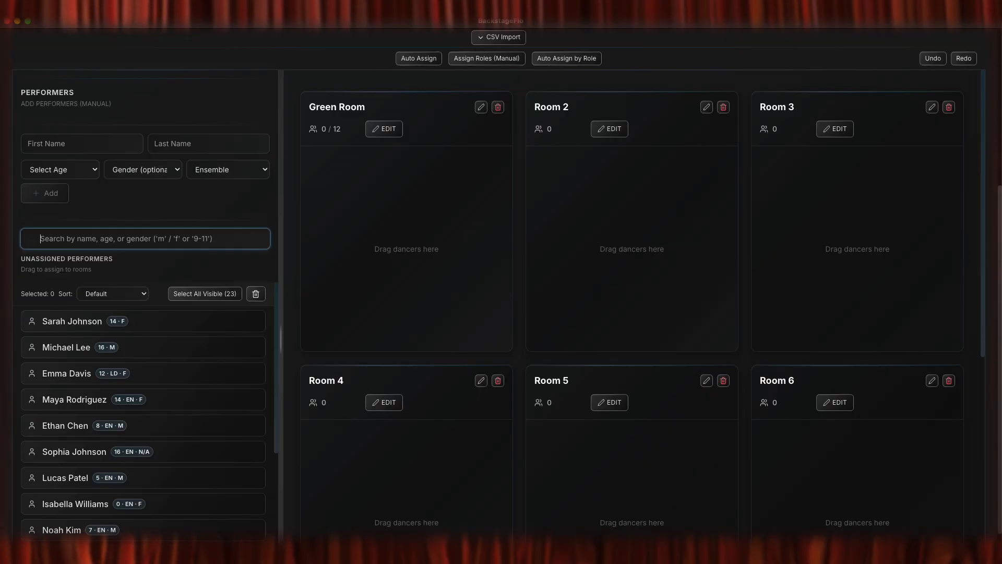
# Filter the unassigned performers by the gender search "f", look over the matches, and clear the search.
pyautogui.write('f')
pyautogui.scroll(-1, 168, 425)
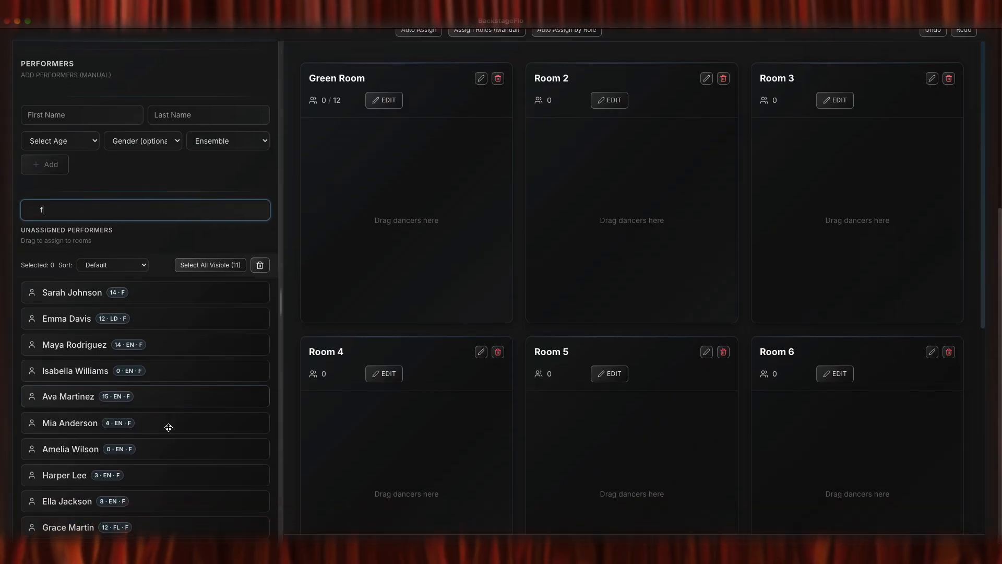
pyautogui.scroll(3, 168, 427)
pyautogui.scroll(1, 168, 428)
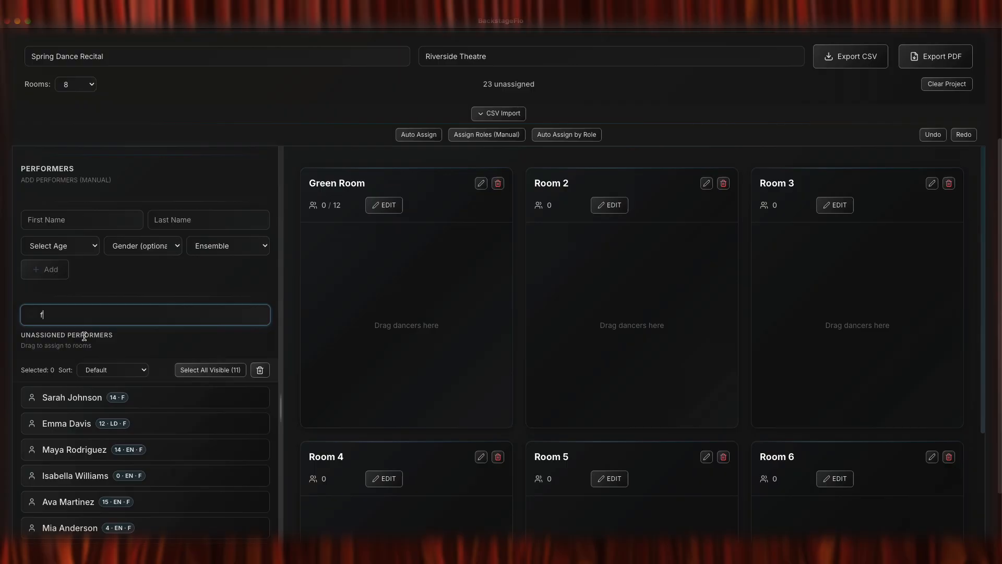
pyautogui.press('BackSpace')
# Sort the unassigned performers by ascending age and by descending age.
pyautogui.scroll(-2, 105, 340)
pyautogui.click(134, 317)
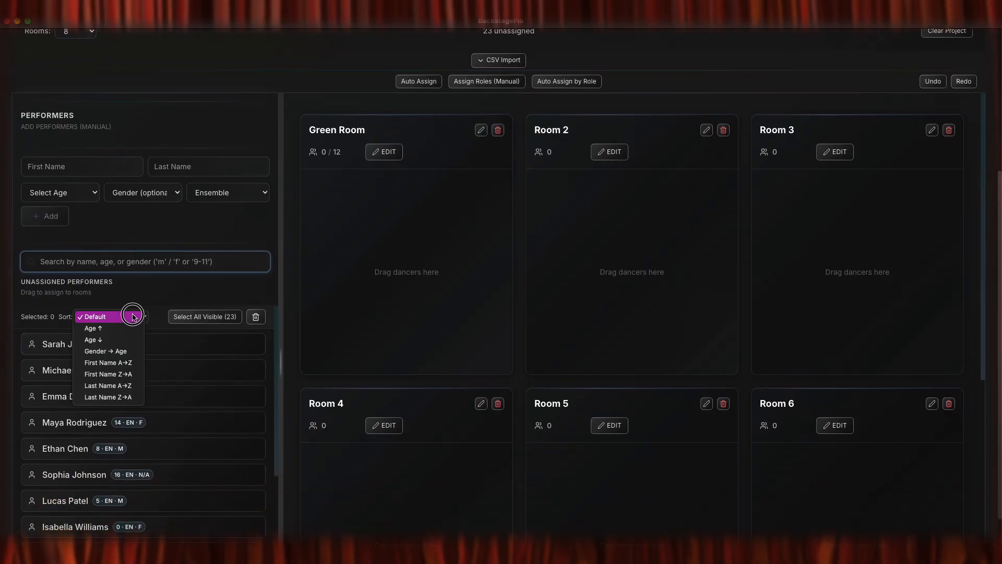
pyautogui.click(125, 329)
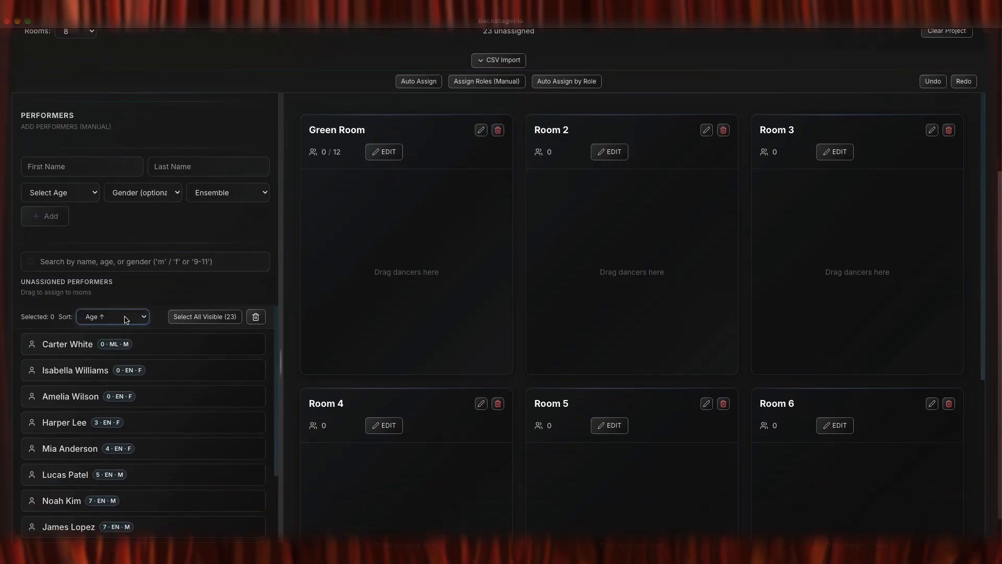
pyautogui.click(127, 316)
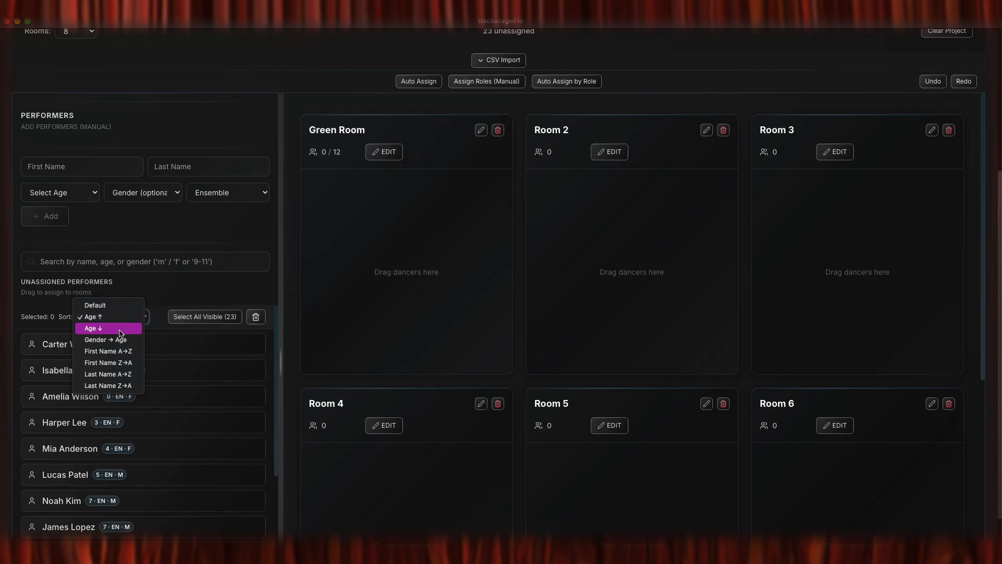
pyautogui.click(120, 333)
# Sort the unassigned performers by Gender → Age and look through the sorted list.
pyautogui.click(118, 322)
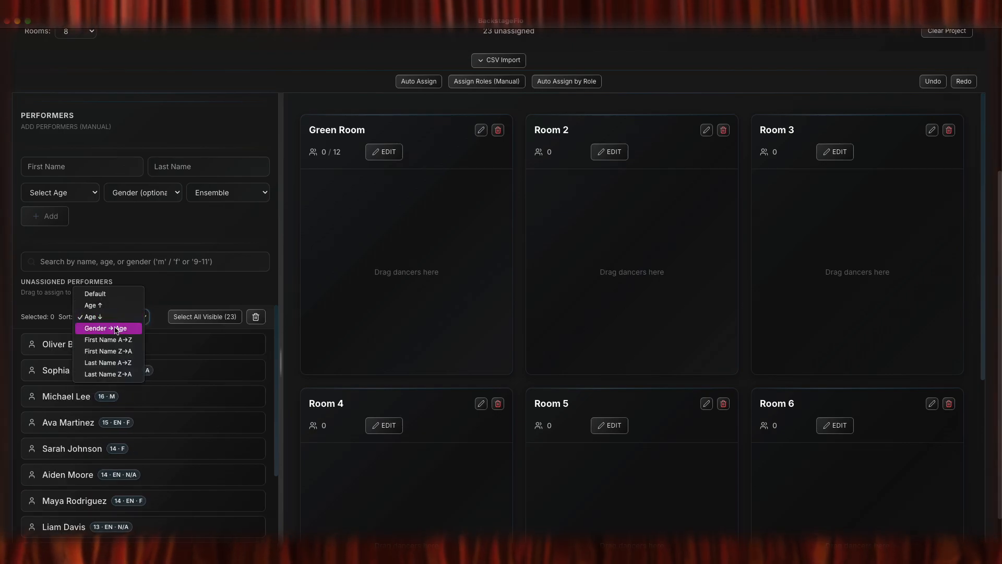
pyautogui.click(118, 329)
pyautogui.scroll(-5, 124, 401)
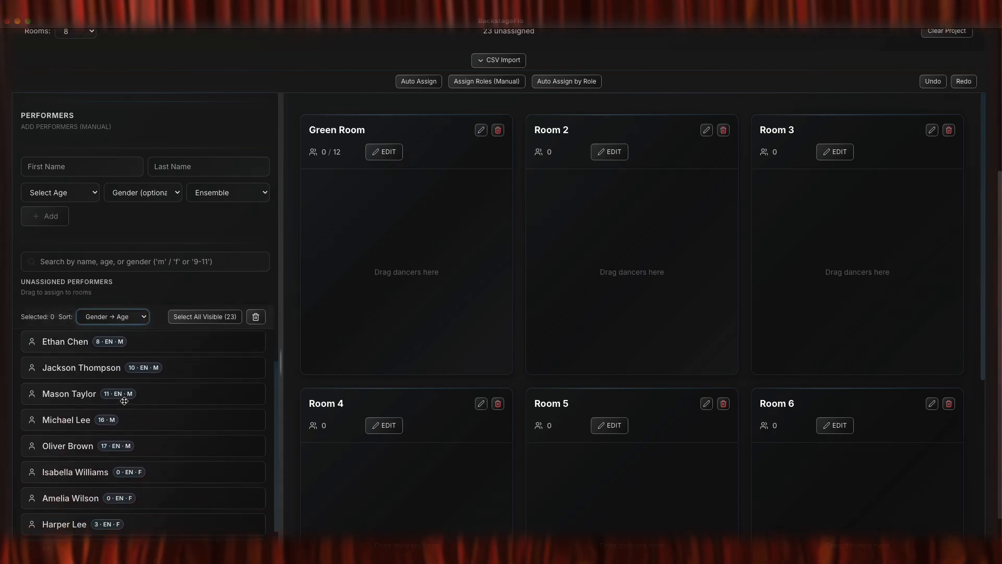
pyautogui.scroll(-1, 125, 400)
pyautogui.scroll(6, 124, 401)
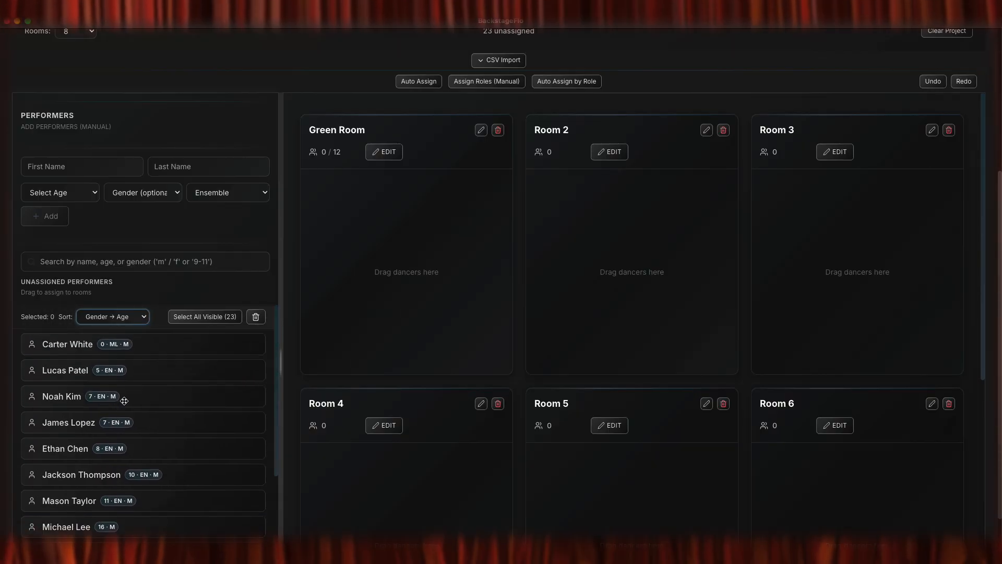
# Assign all unassigned performers to the Green Room at once despite its capacity, and clear the whole room again.
pyautogui.click(204, 316)
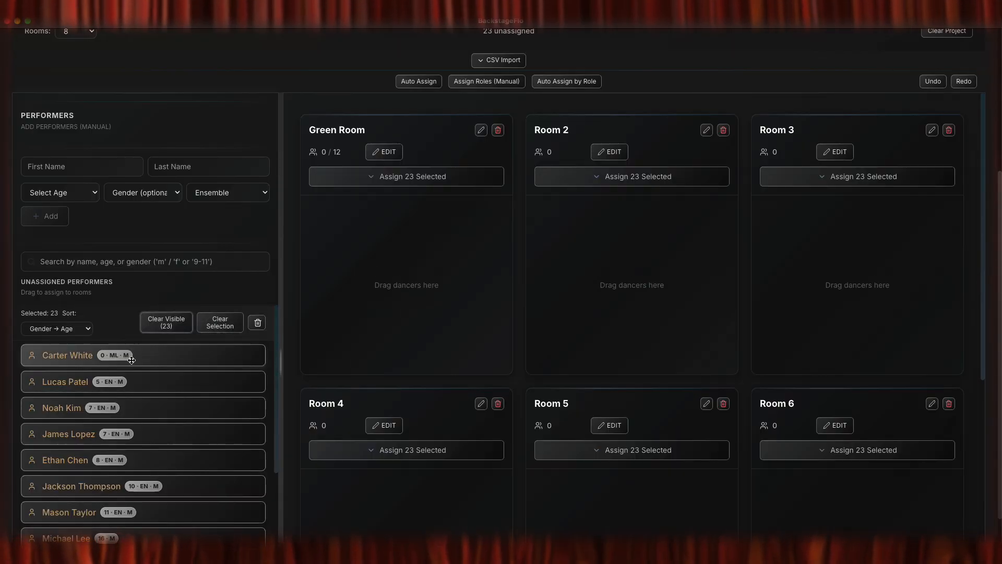
pyautogui.moveTo(178, 355); pyautogui.dragTo(411, 288)
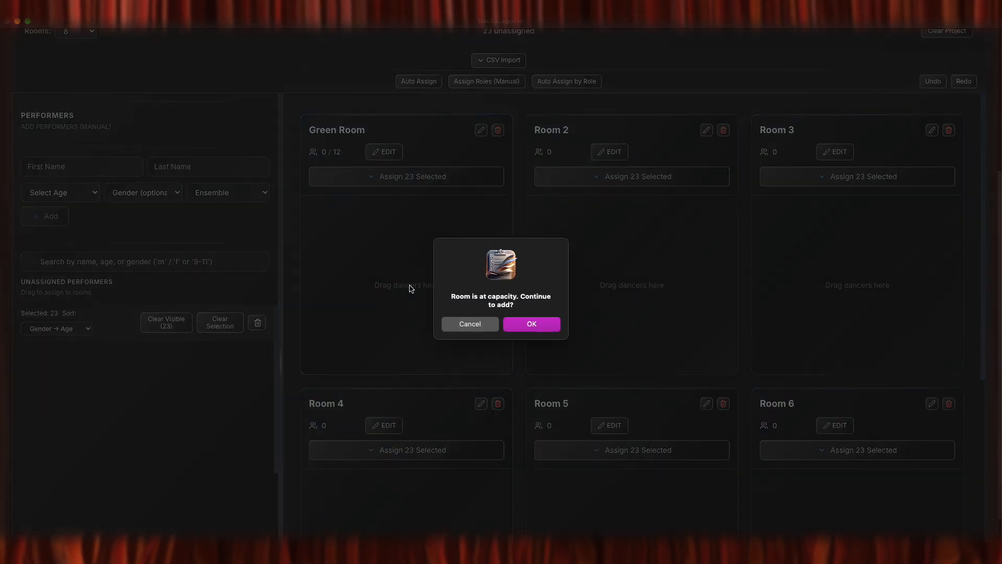
pyautogui.click(533, 325)
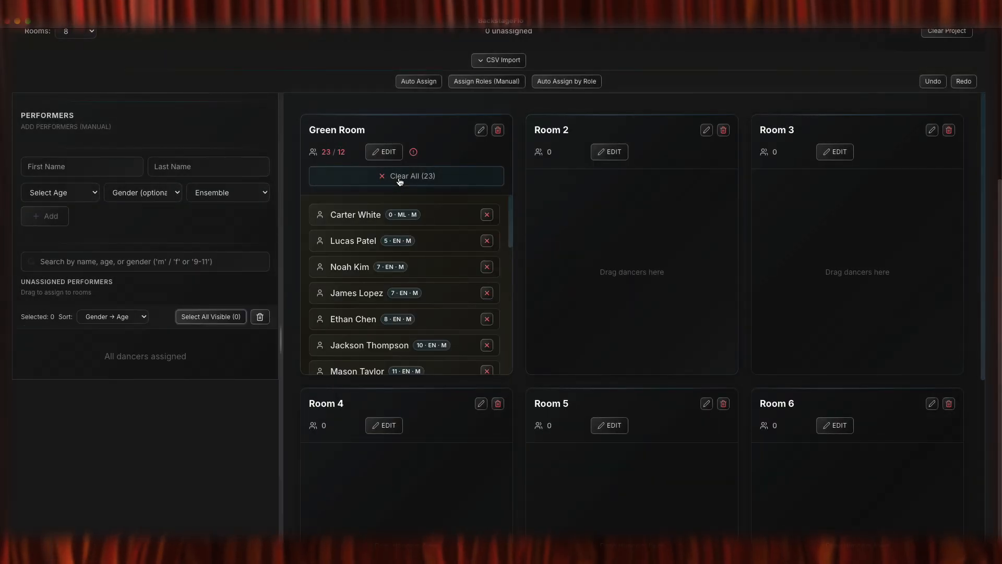
pyautogui.click(396, 176)
pyautogui.click(543, 325)
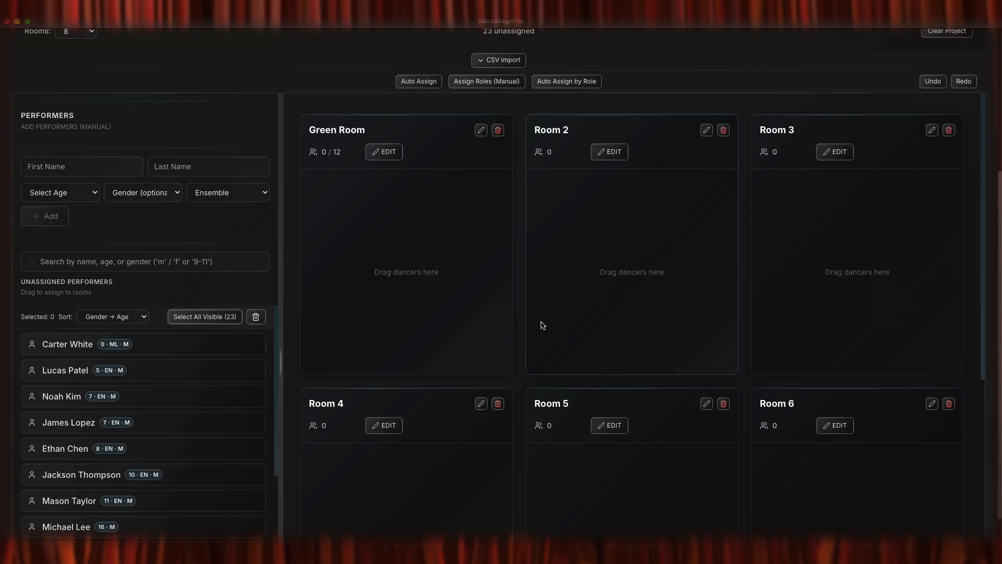
# Delete the first three male performers, aged 0, 5 and 7, from the unassigned list.
pyautogui.click(257, 318)
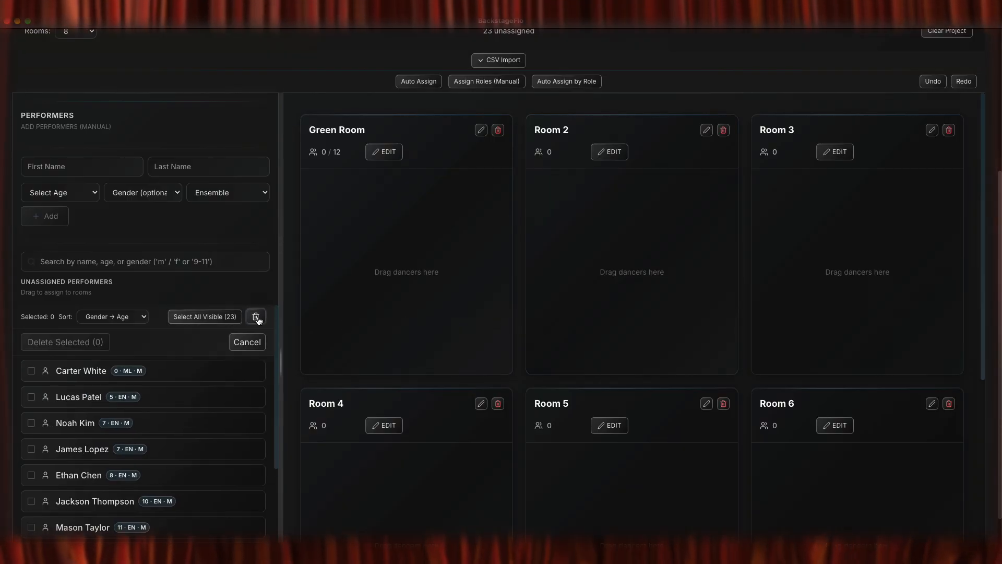
pyautogui.click(36, 374)
pyautogui.click(38, 412)
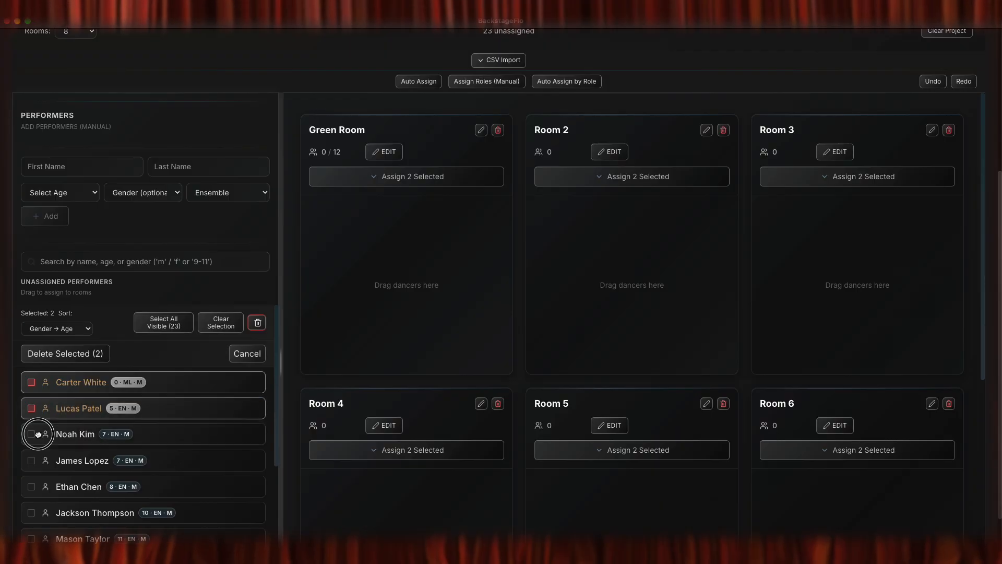
pyautogui.click(40, 432)
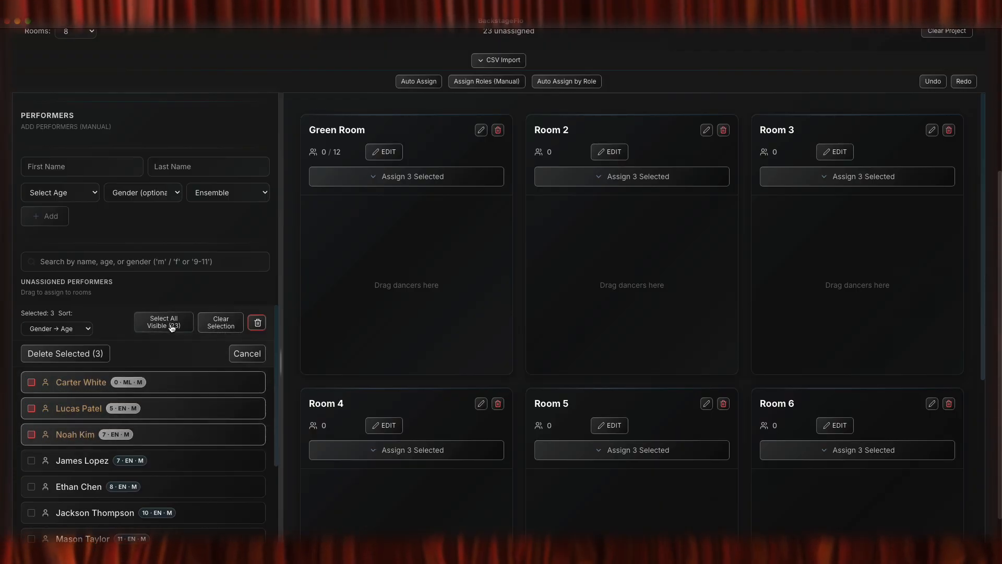
pyautogui.click(82, 352)
pyautogui.click(530, 319)
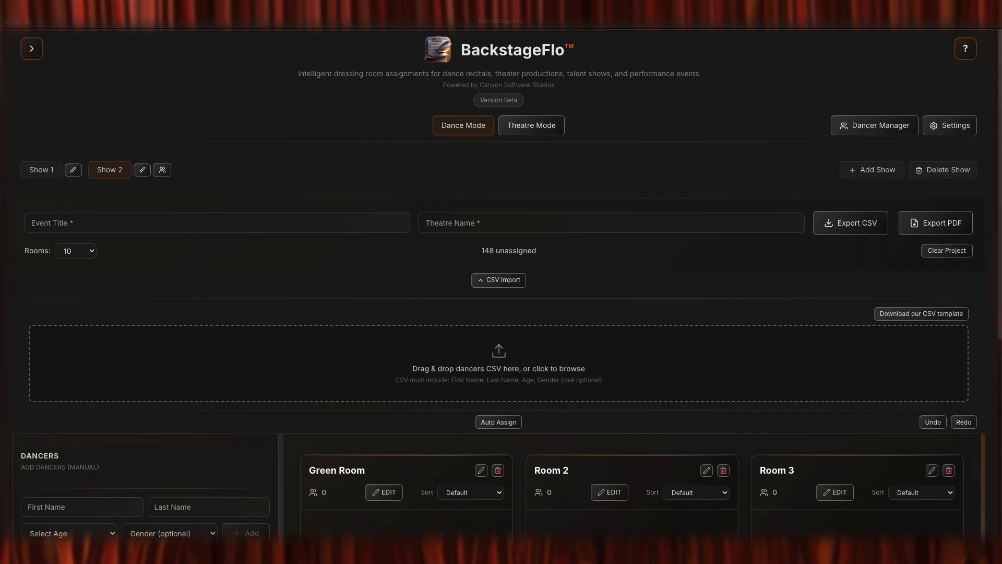
# Set the Green Room's age range for auto assignment in Show 2 to 5 to 8.
pyautogui.click(505, 423)
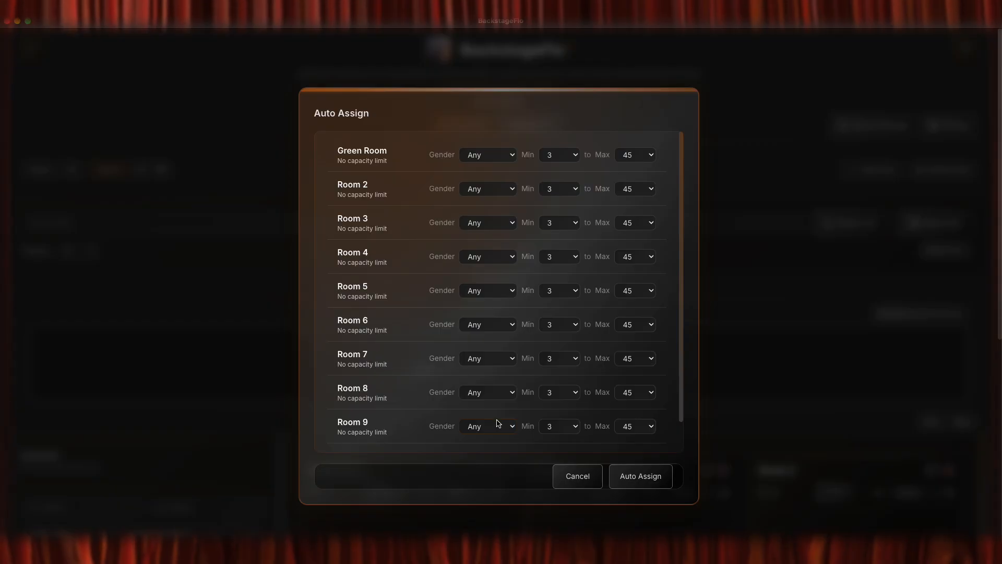
pyautogui.scroll(-1, 506, 353)
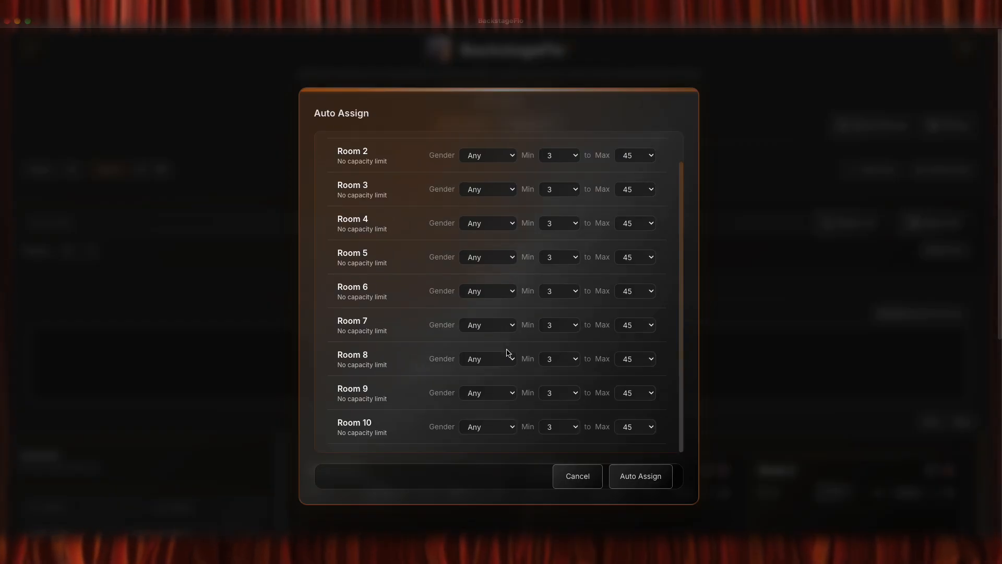
pyautogui.scroll(1, 507, 353)
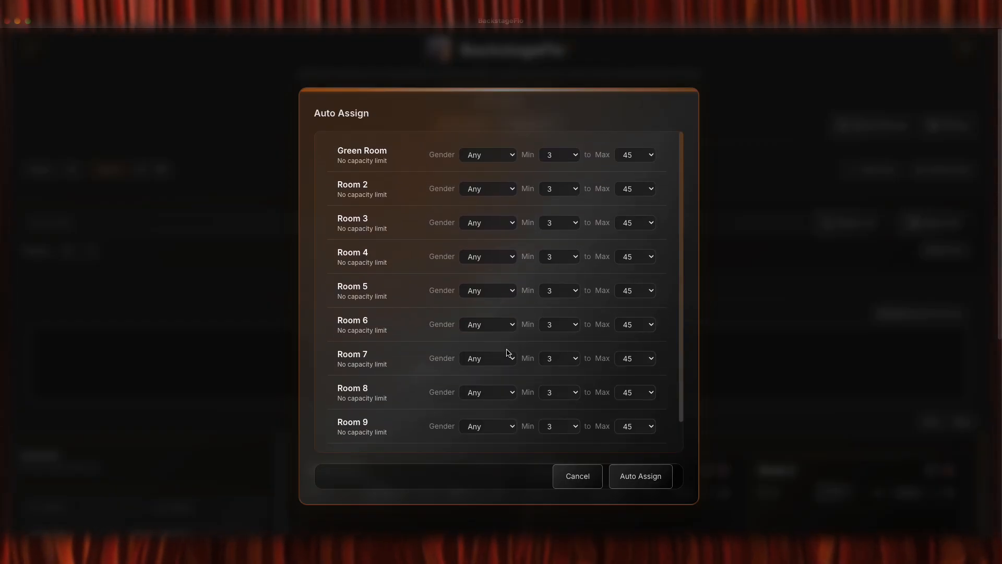
pyautogui.click(572, 159)
pyautogui.click(553, 178)
pyautogui.click(634, 154)
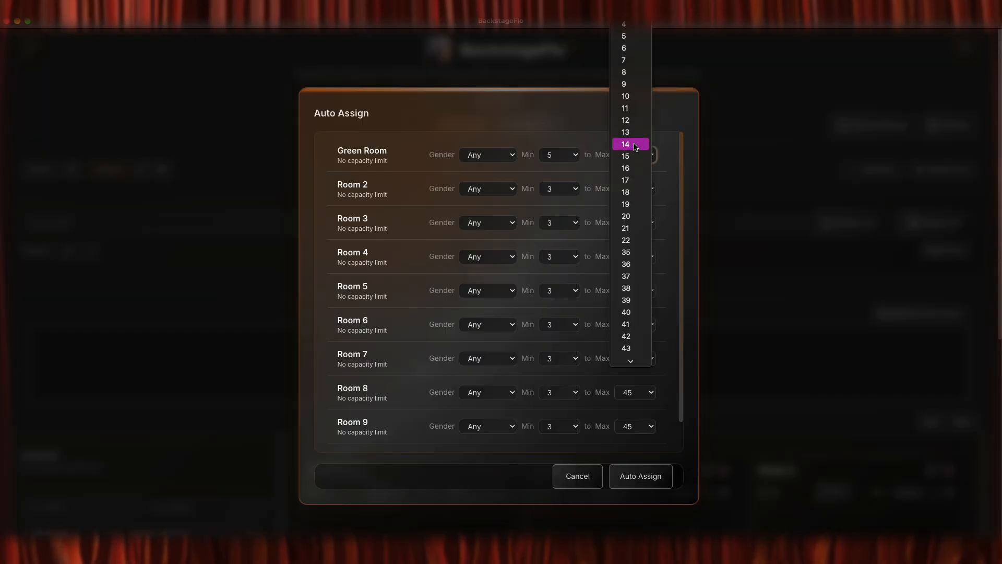
pyautogui.click(632, 74)
# Set the auto-assign age ranges to 9 to 12 for Room 2 and 13 to 16 for Room 3.
pyautogui.click(558, 189)
pyautogui.click(554, 260)
pyautogui.click(635, 188)
pyautogui.click(632, 120)
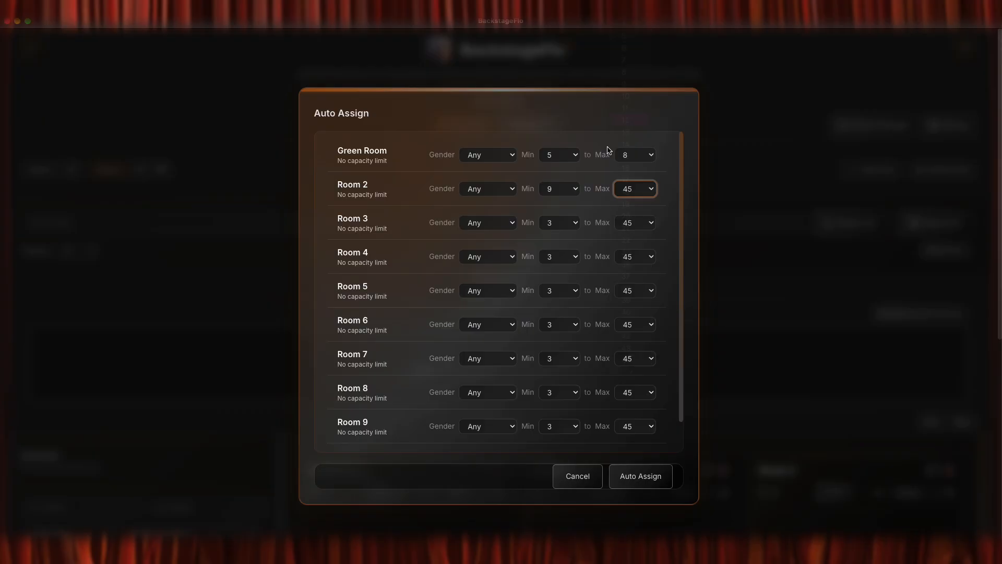
pyautogui.click(558, 223)
pyautogui.click(558, 342)
pyautogui.click(634, 222)
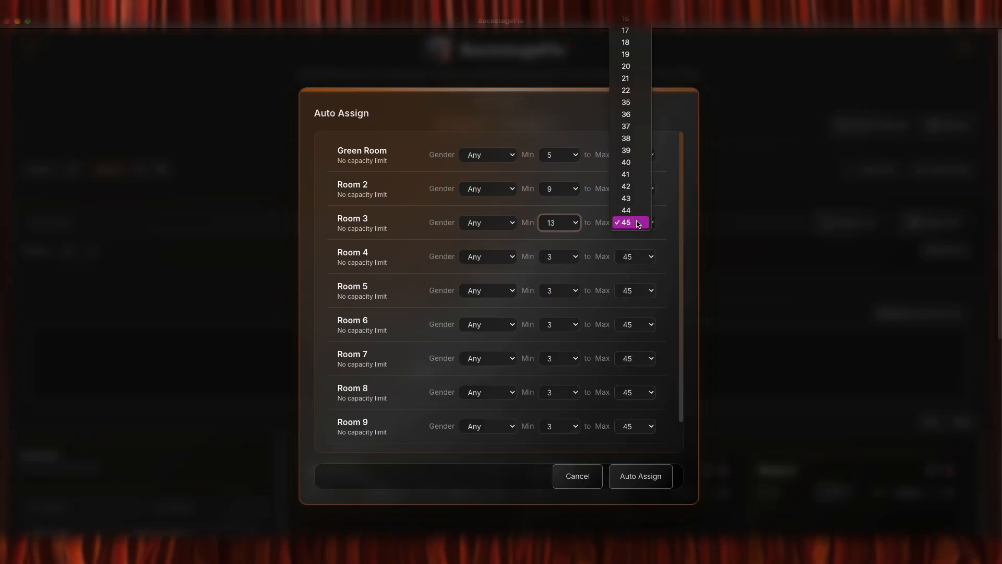
pyautogui.click(631, 167)
# Set the auto-assign age ranges to 17 to 20 for Room 4 and 21 to 22 for Room 5.
pyautogui.click(559, 256)
pyautogui.click(554, 424)
pyautogui.click(558, 290)
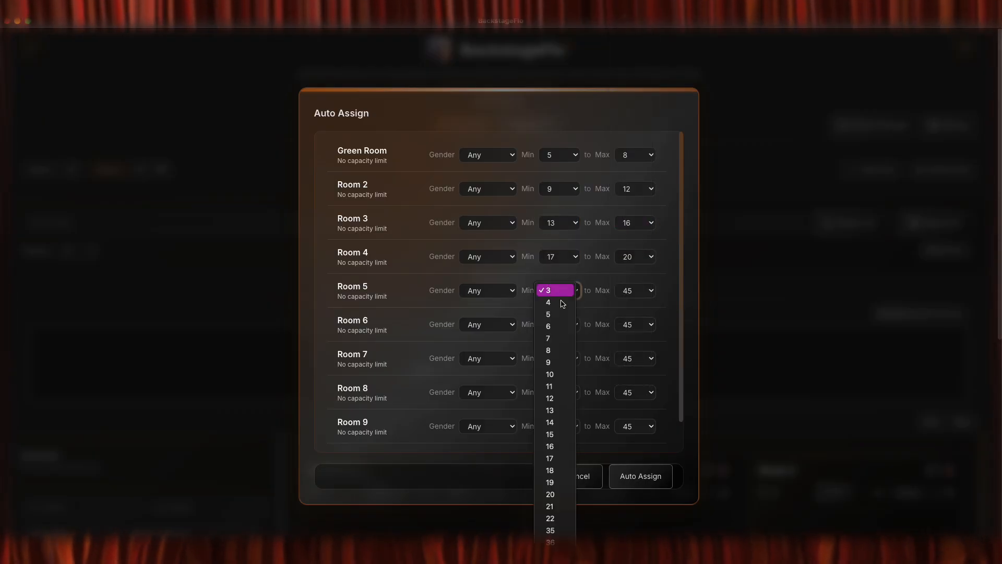
pyautogui.click(555, 506)
pyautogui.click(635, 290)
pyautogui.click(632, 251)
# Set the auto-assign age ranges to 35 to 38 for Room 6 and 39 to 40 for Room 7.
pyautogui.click(561, 325)
pyautogui.click(563, 456)
pyautogui.click(635, 324)
pyautogui.click(633, 300)
pyautogui.click(563, 358)
pyautogui.click(564, 481)
pyautogui.click(635, 359)
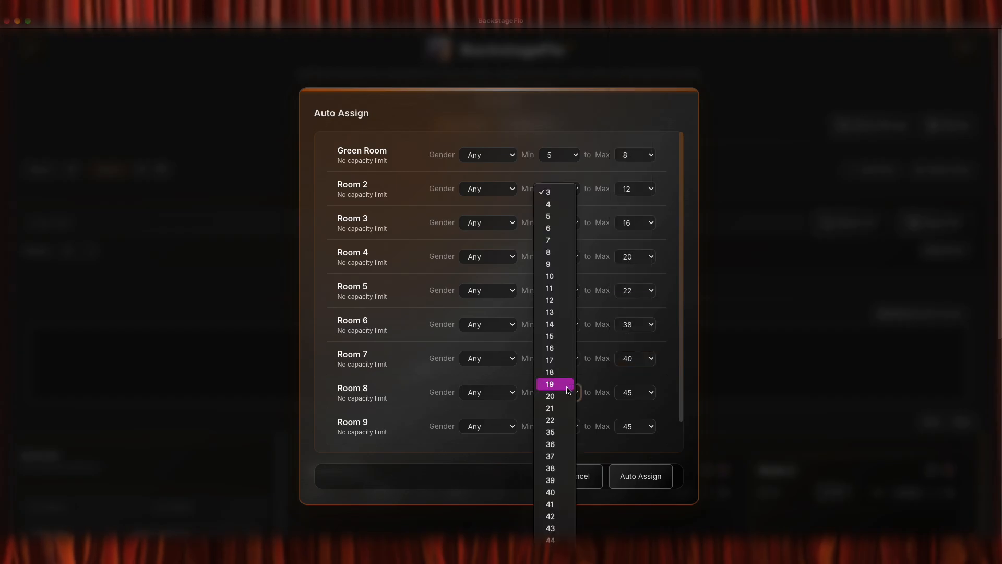
pyautogui.click(637, 347)
# Set Room 8's age range for auto assignment to 41 to 42.
pyautogui.click(560, 393)
pyautogui.click(559, 515)
pyautogui.click(635, 392)
pyautogui.click(631, 381)
# Set Room 9 to ages 43 to 44 and Room 10 to age 45 only, and run the auto assignment.
pyautogui.click(560, 426)
pyautogui.click(560, 533)
pyautogui.click(633, 477)
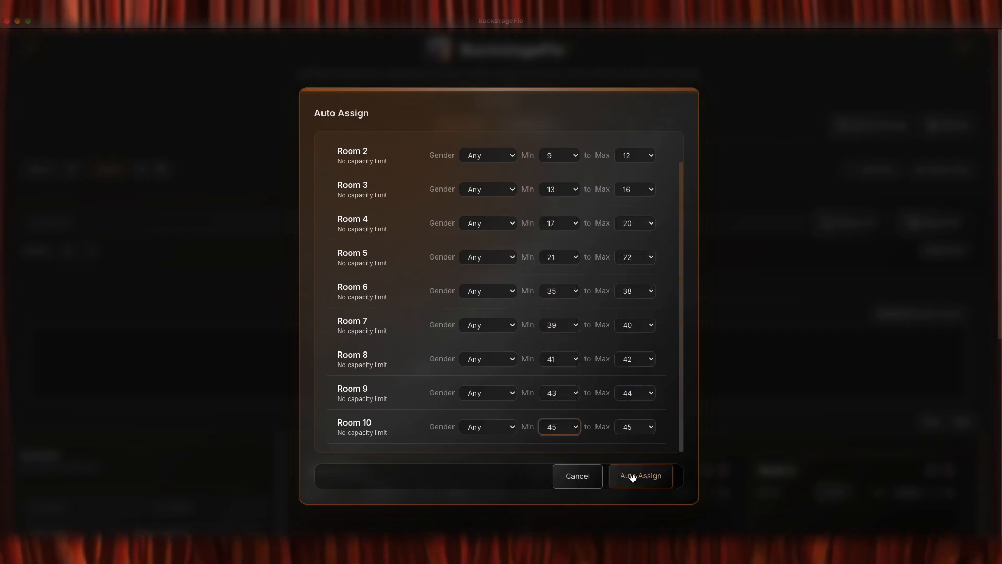
# Examine which dancers were placed in each of the ten rooms and who is still unassigned.
pyautogui.scroll(-7, 632, 342)
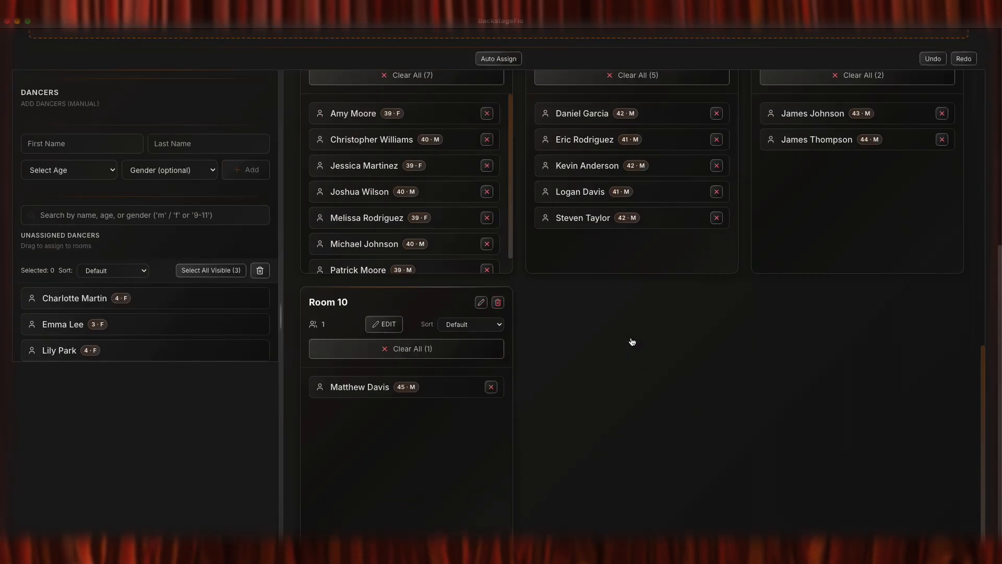
pyautogui.scroll(5, 631, 341)
pyautogui.scroll(-1, 629, 335)
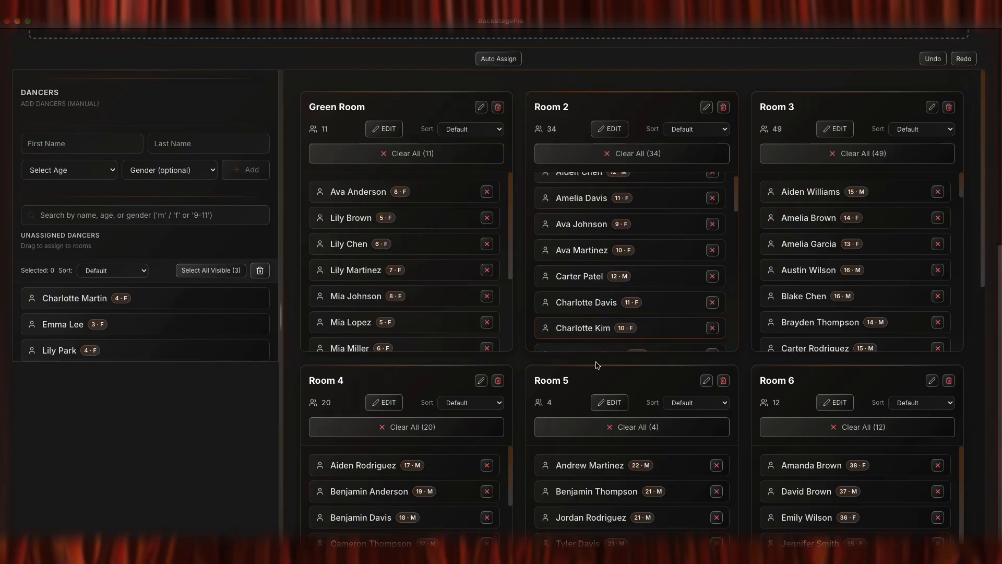
pyautogui.scroll(-2, 516, 367)
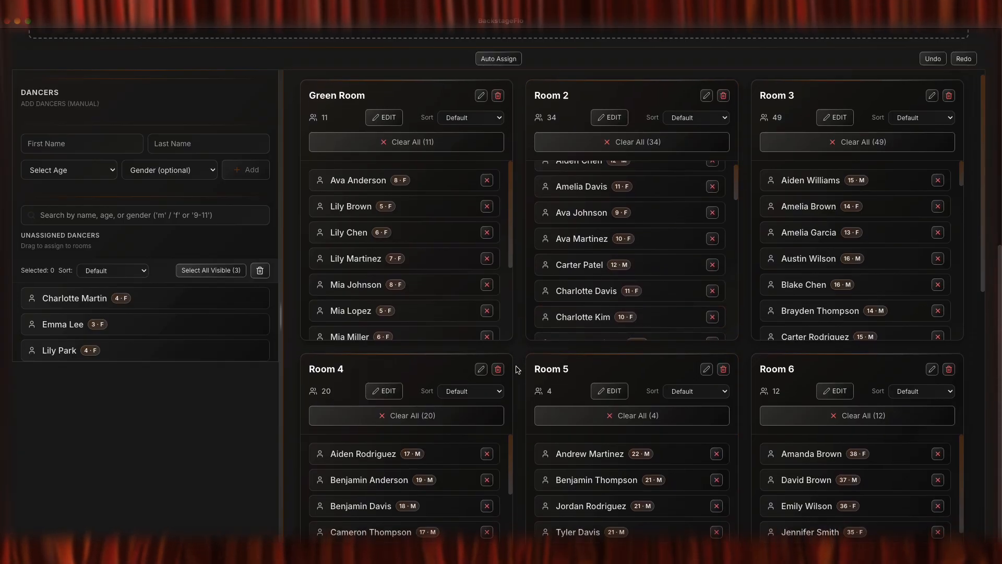
pyautogui.scroll(-8, 516, 368)
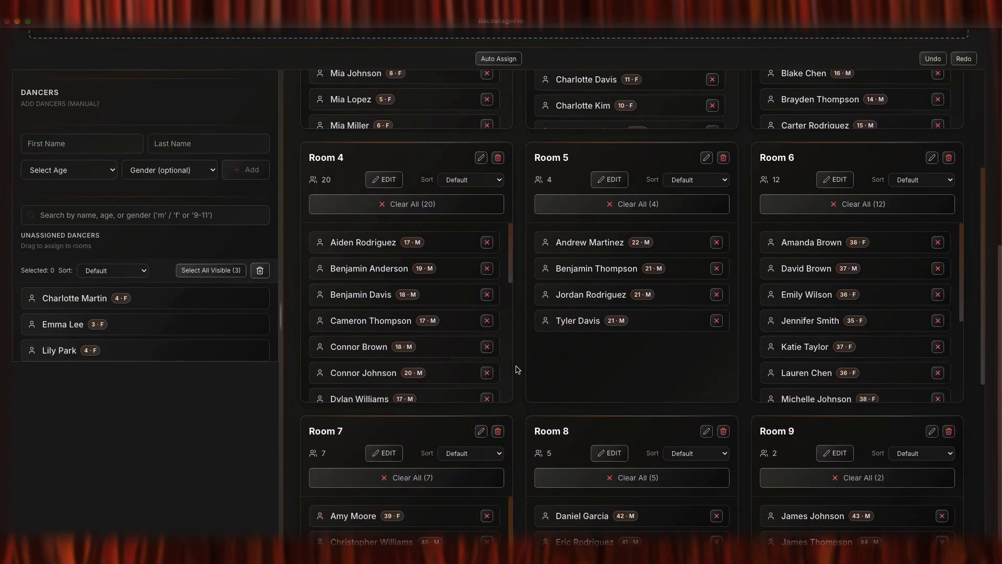
pyautogui.scroll(-4, 515, 368)
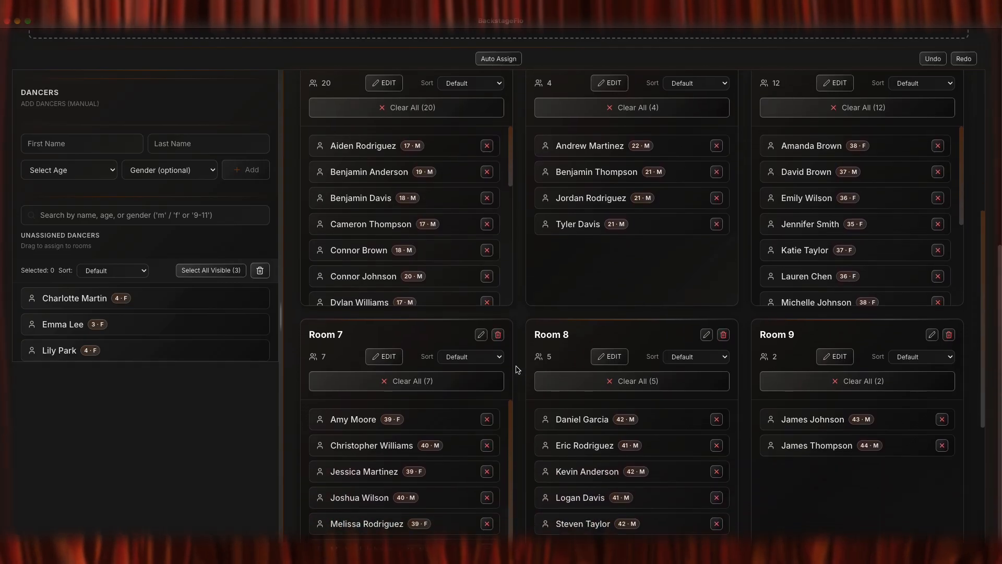
pyautogui.scroll(-4, 518, 370)
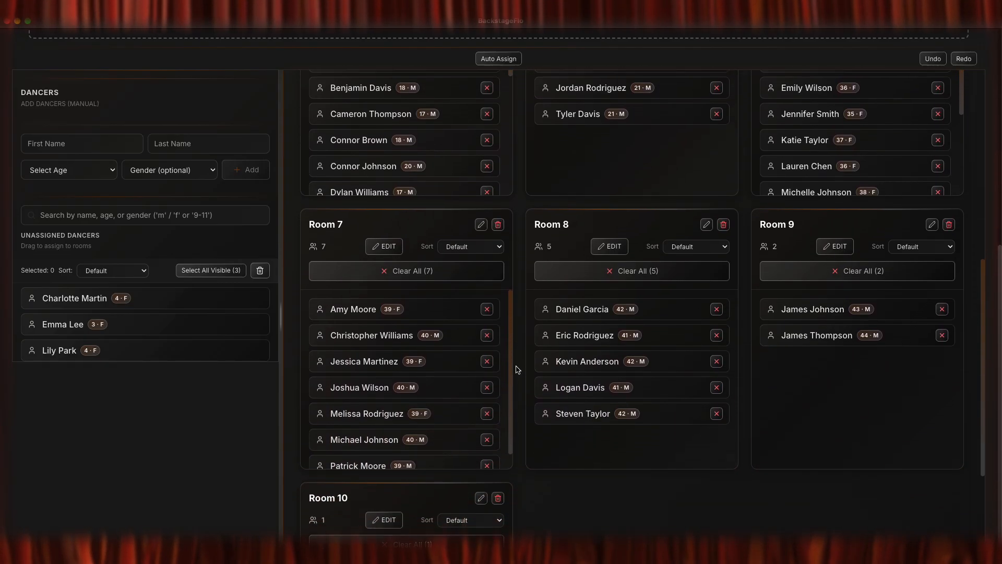
pyautogui.scroll(-3, 518, 370)
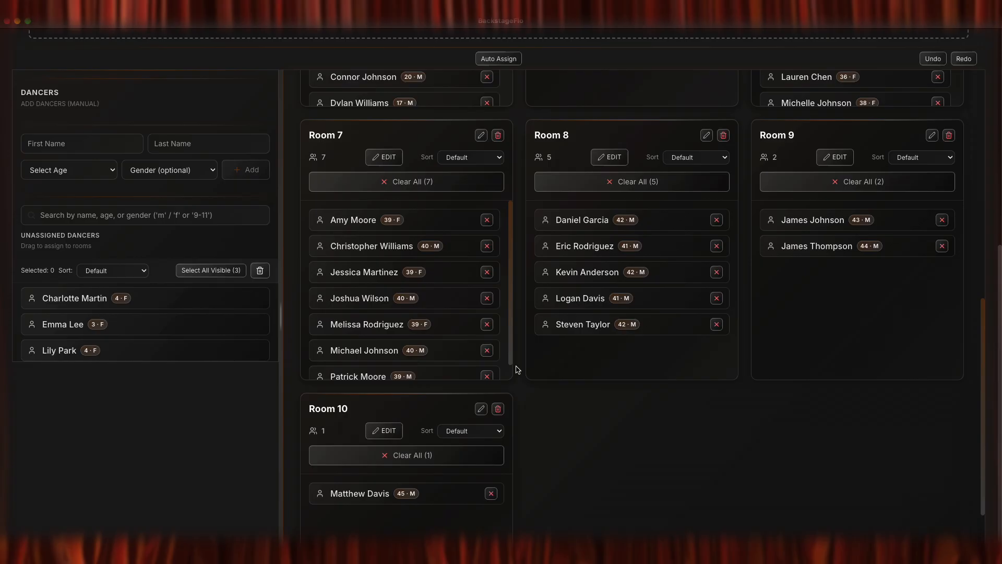
pyautogui.scroll(20, 517, 369)
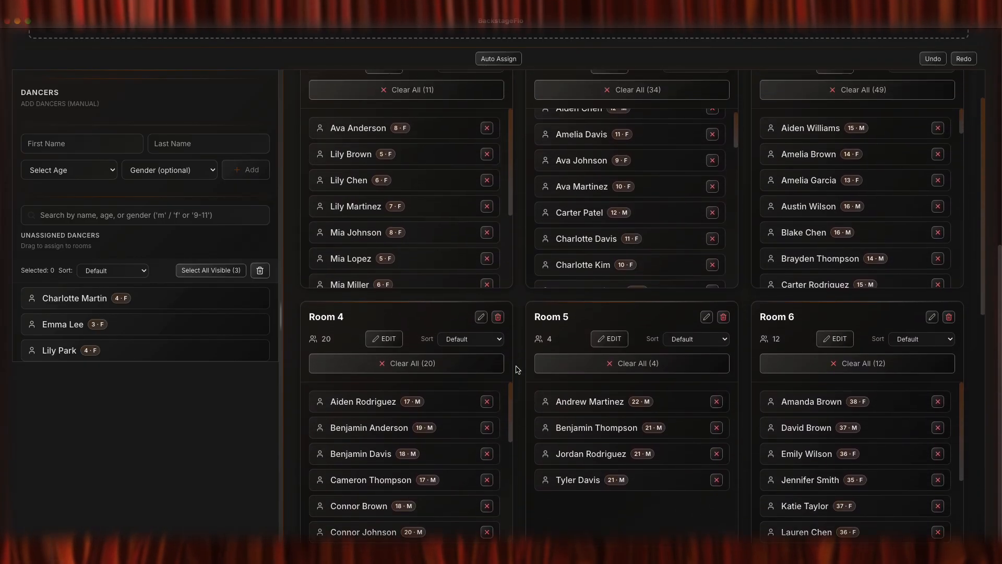
# Switch the project from Dance Mode to Theatre Mode.
pyautogui.moveTo(581, 196)
pyautogui.mouseDown()
pyautogui.moveTo(590, 194)
pyautogui.moveTo(401, 200)
pyautogui.moveTo(578, 171)
pyautogui.moveTo(577, 192)
pyautogui.mouseUp()
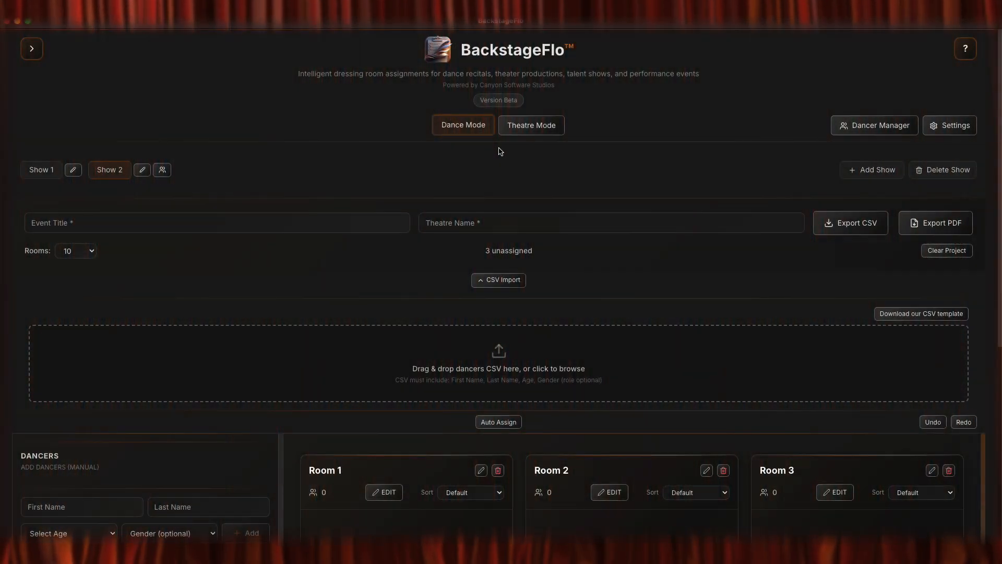
pyautogui.click(533, 127)
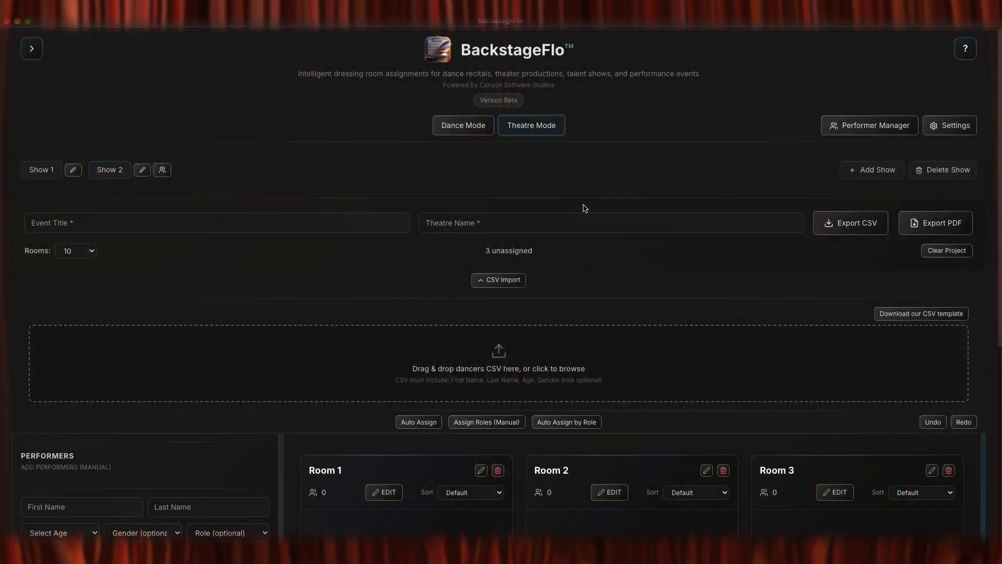
# Manually assign roles: Female Lead to the 12-year-old performer, Lead to the 14-year-old and Ensemble to the 16-year-old.
pyautogui.scroll(-3, 584, 209)
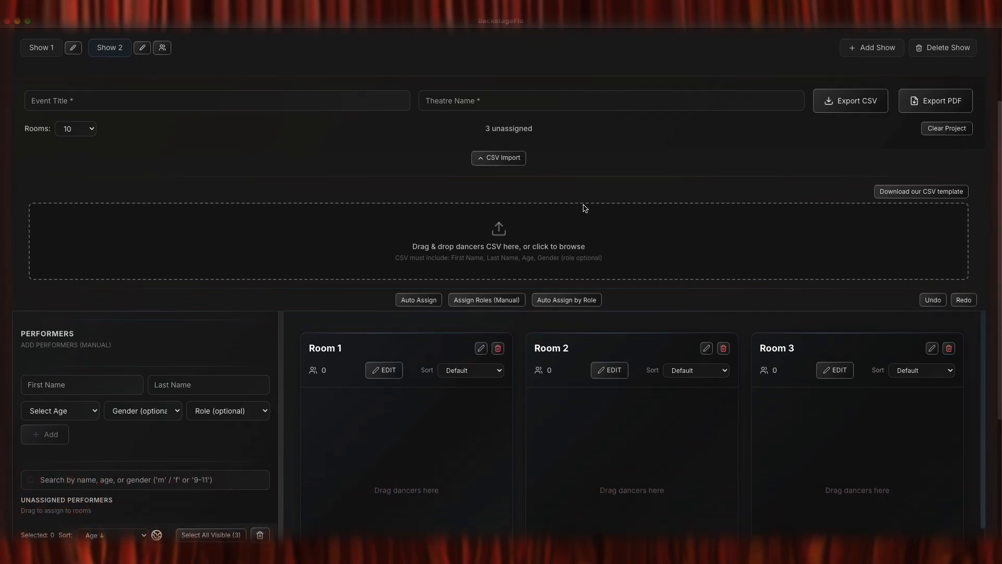
pyautogui.click(499, 299)
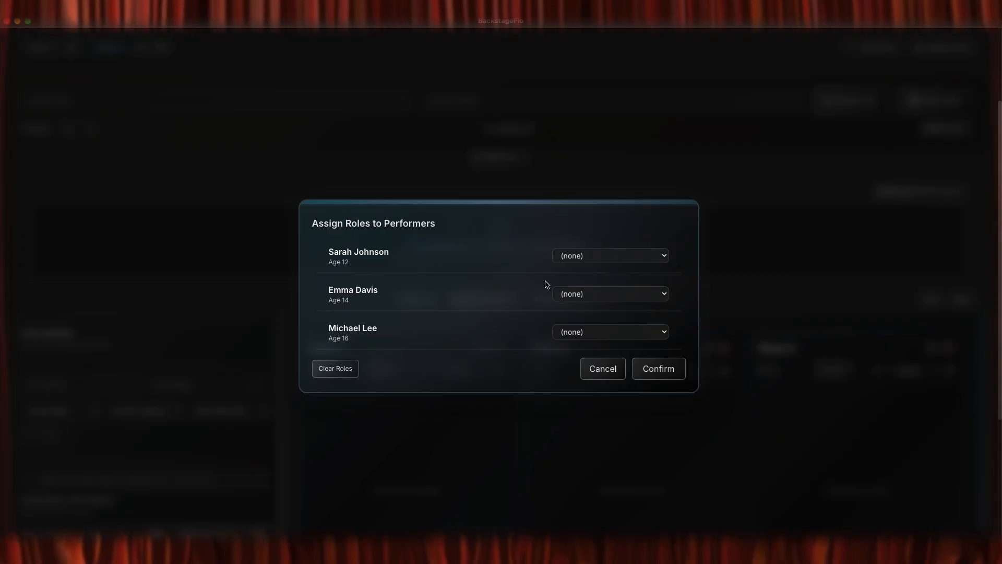
pyautogui.click(600, 296)
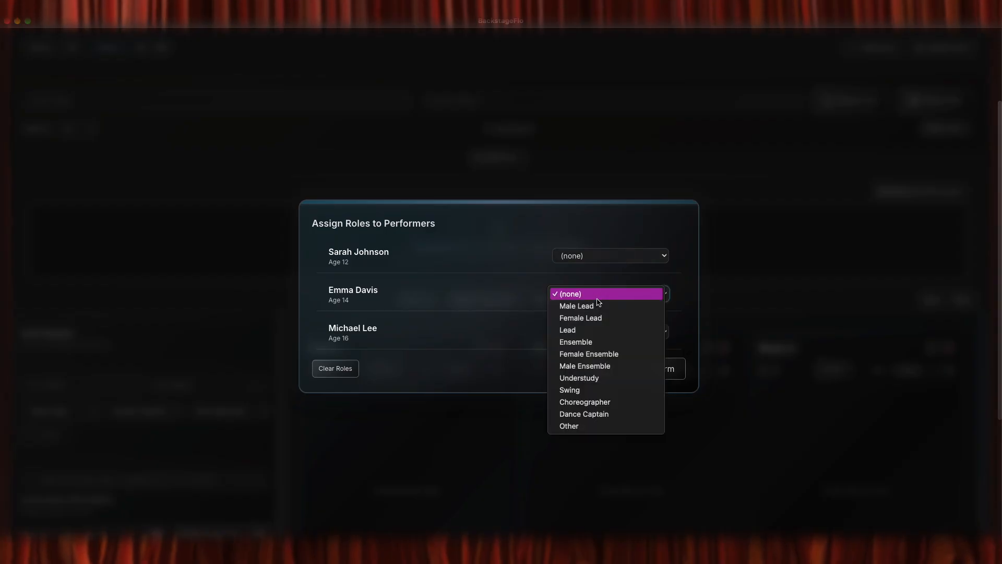
pyautogui.click(594, 330)
pyautogui.click(594, 332)
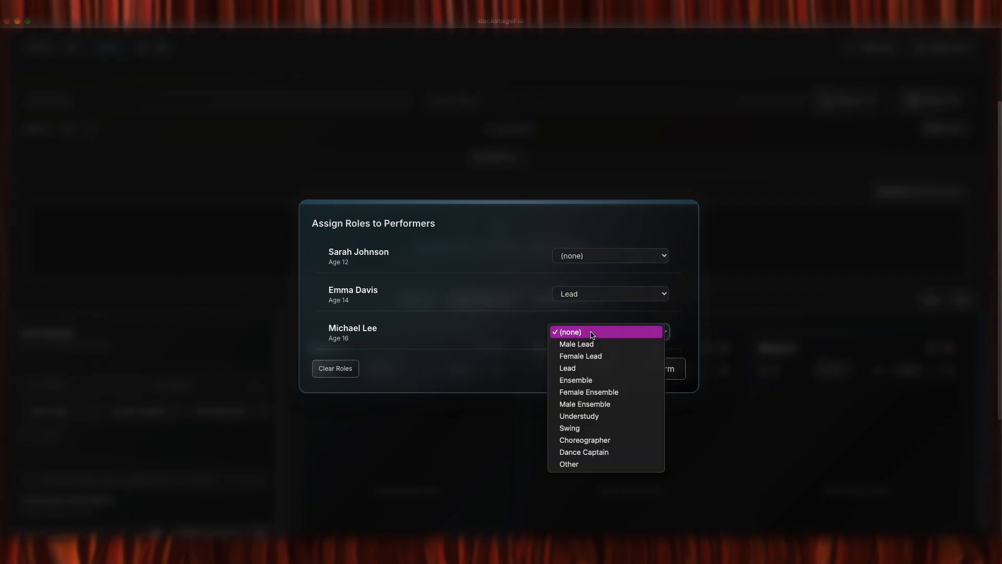
pyautogui.click(579, 379)
pyautogui.click(601, 257)
pyautogui.click(595, 278)
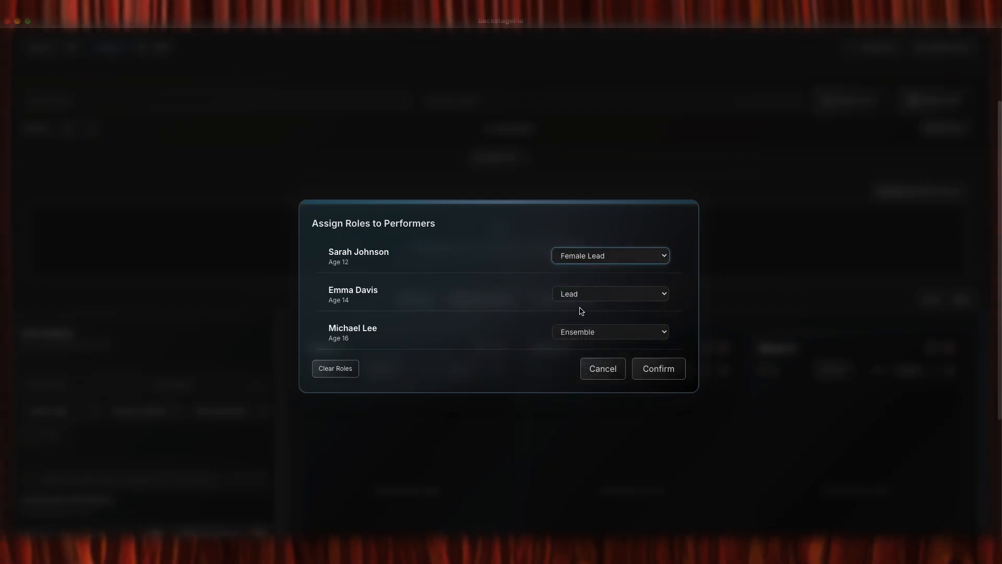
pyautogui.click(603, 259)
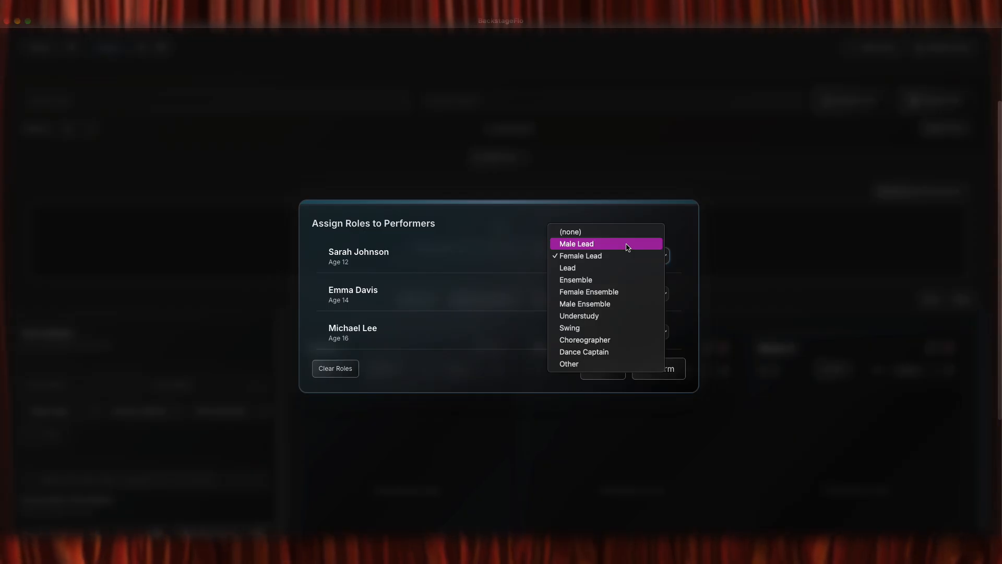
pyautogui.click(505, 260)
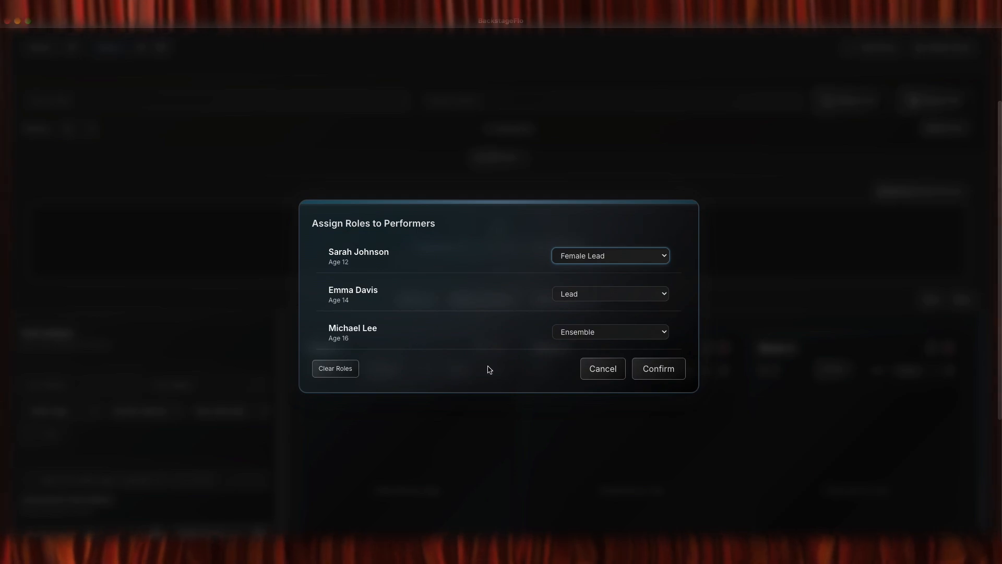
pyautogui.click(668, 372)
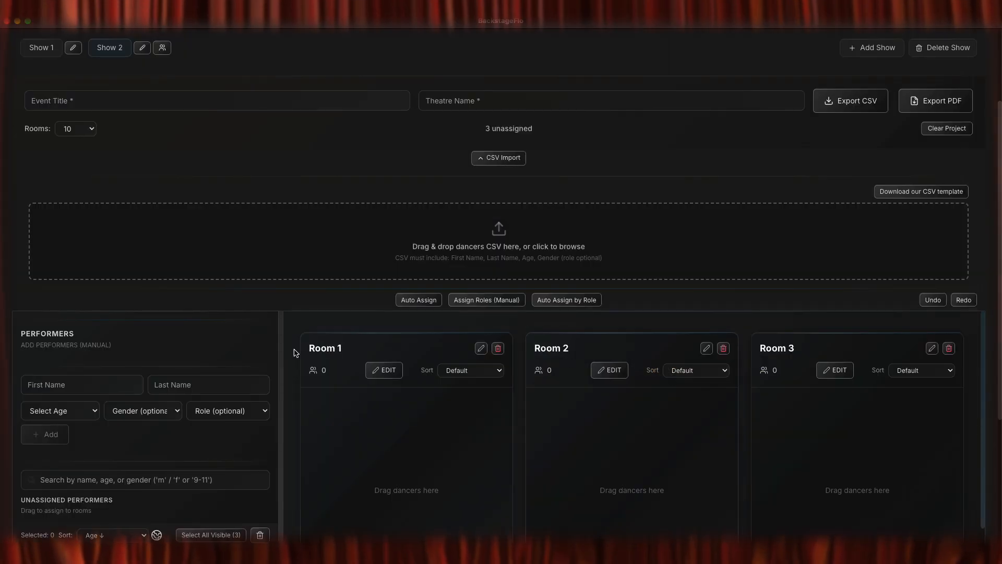
# Check the role tags in the unassigned performers list and change the 12-year-old performer's role to Ensemble.
pyautogui.scroll(-5, 271, 379)
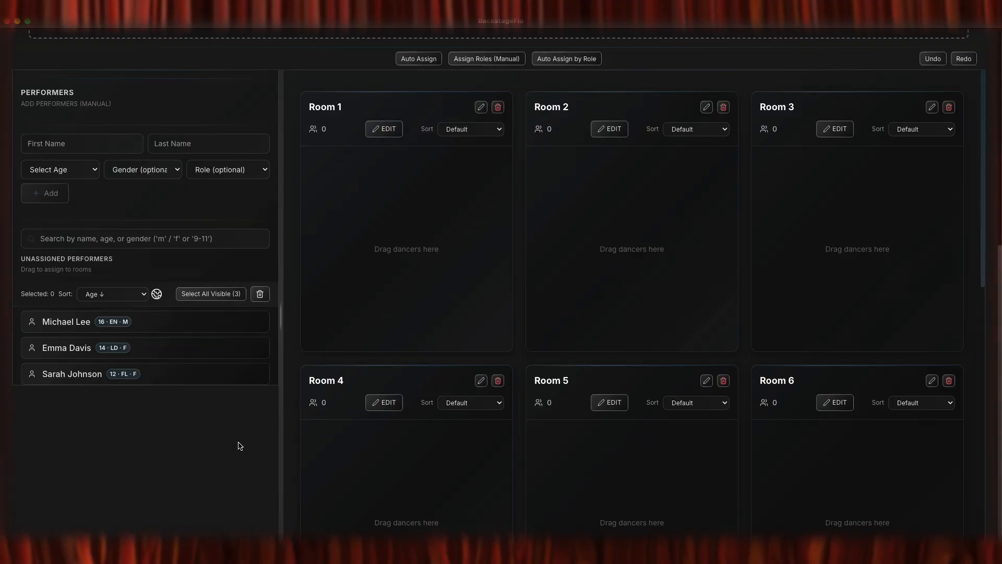
pyautogui.scroll(3, 239, 446)
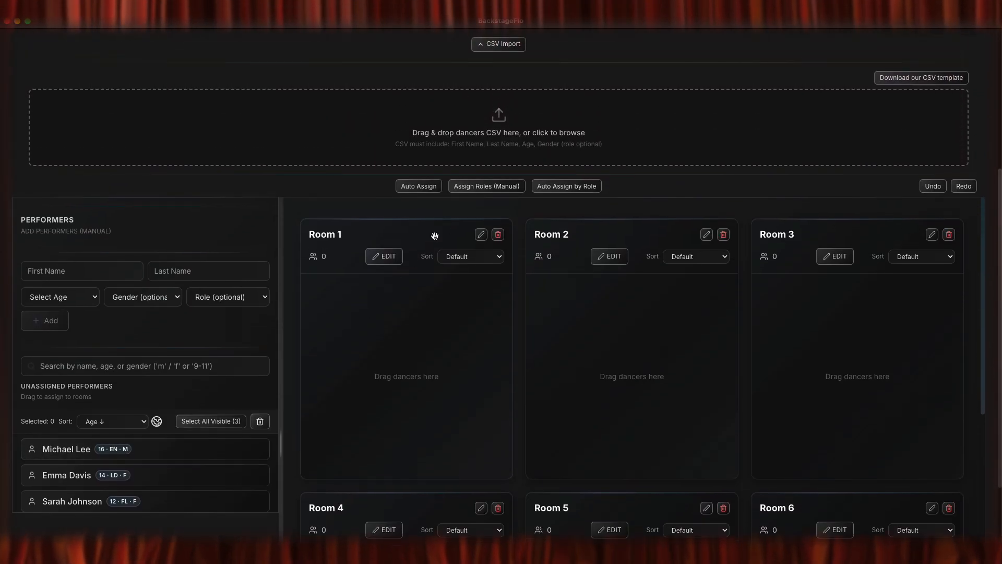
pyautogui.click(484, 191)
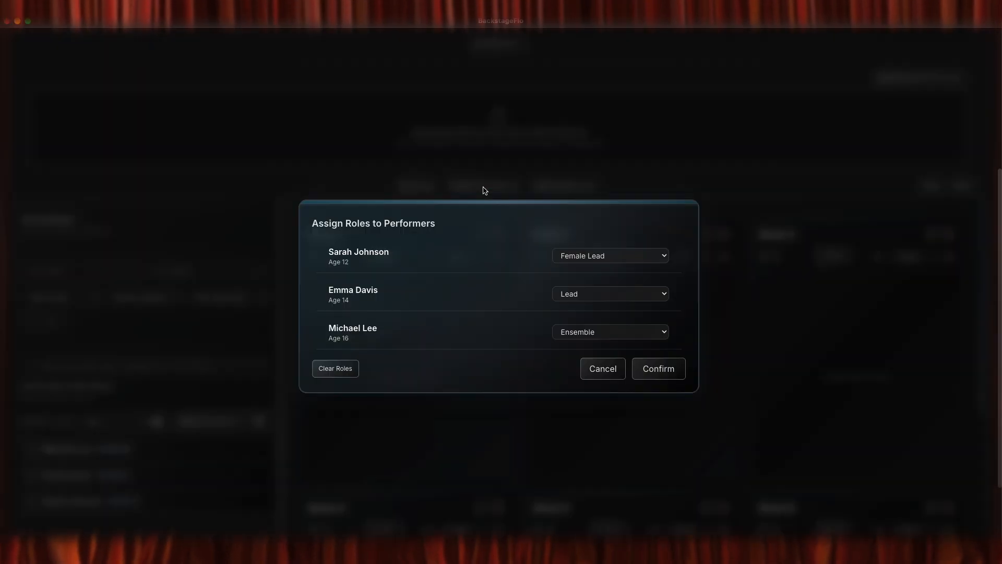
pyautogui.click(571, 255)
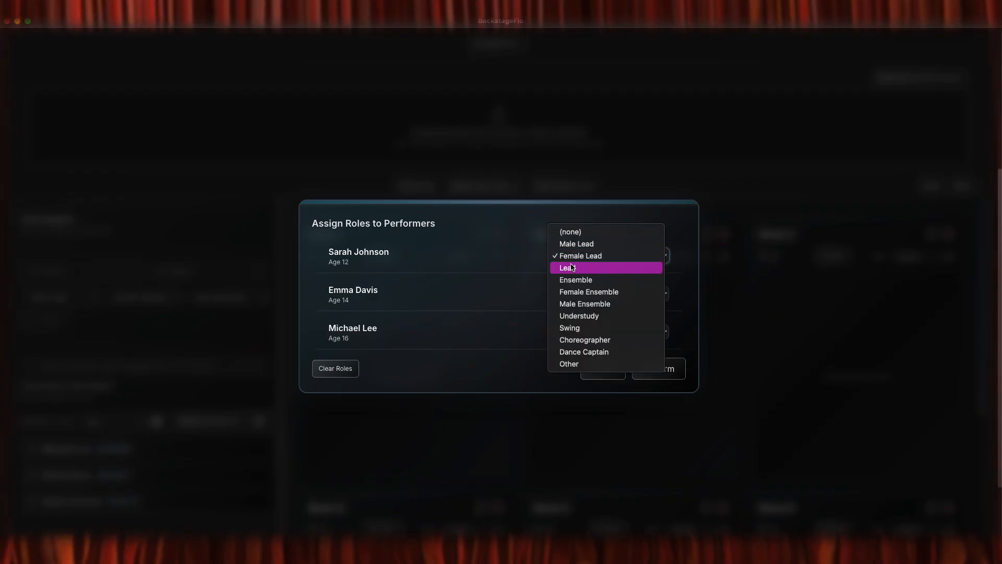
pyautogui.click(574, 280)
pyautogui.click(652, 368)
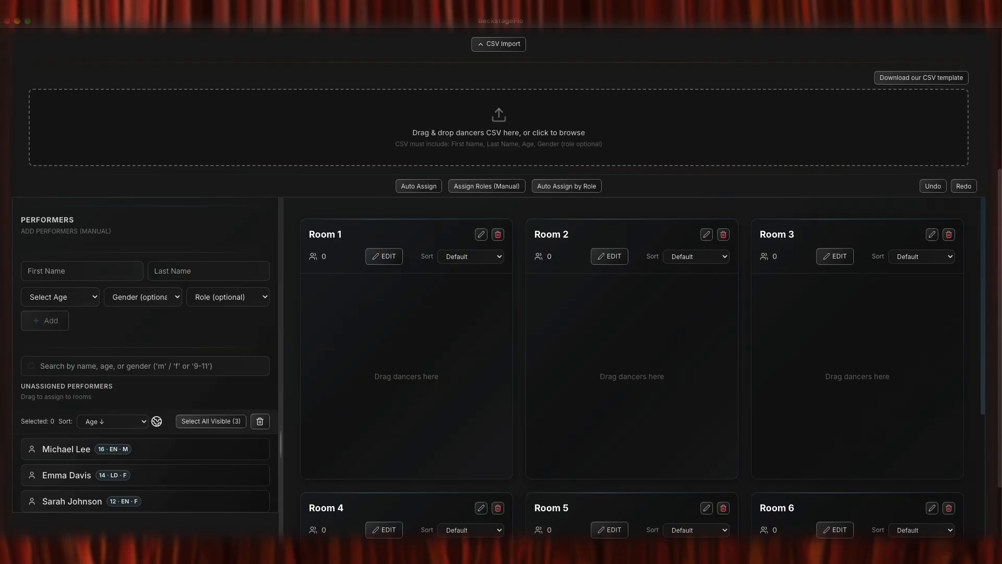
# Open role-based auto assignment and remove the 14-year-old performer's Lead role, restoring it again.
pyautogui.click(560, 188)
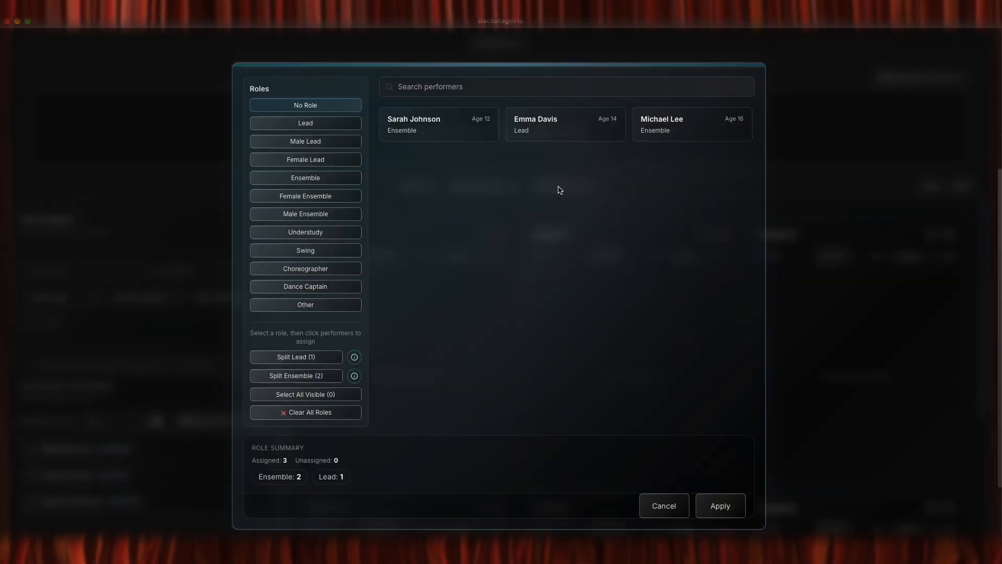
pyautogui.click(328, 123)
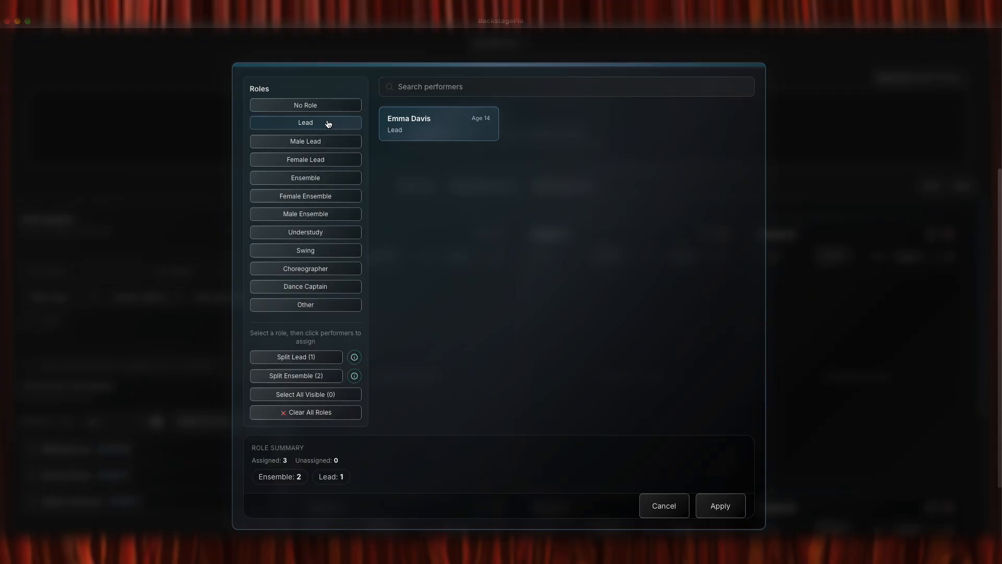
pyautogui.click(427, 128)
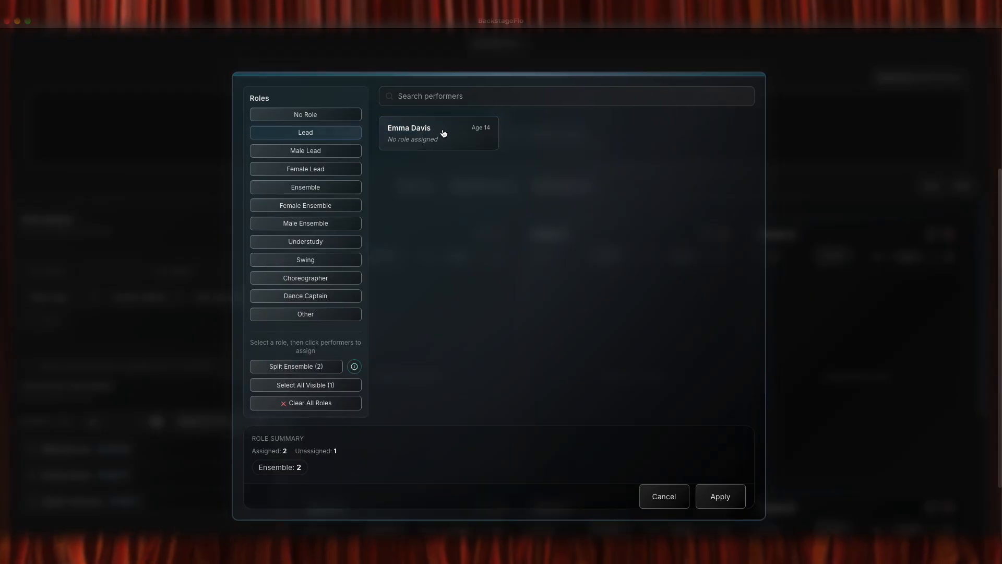
pyautogui.click(444, 134)
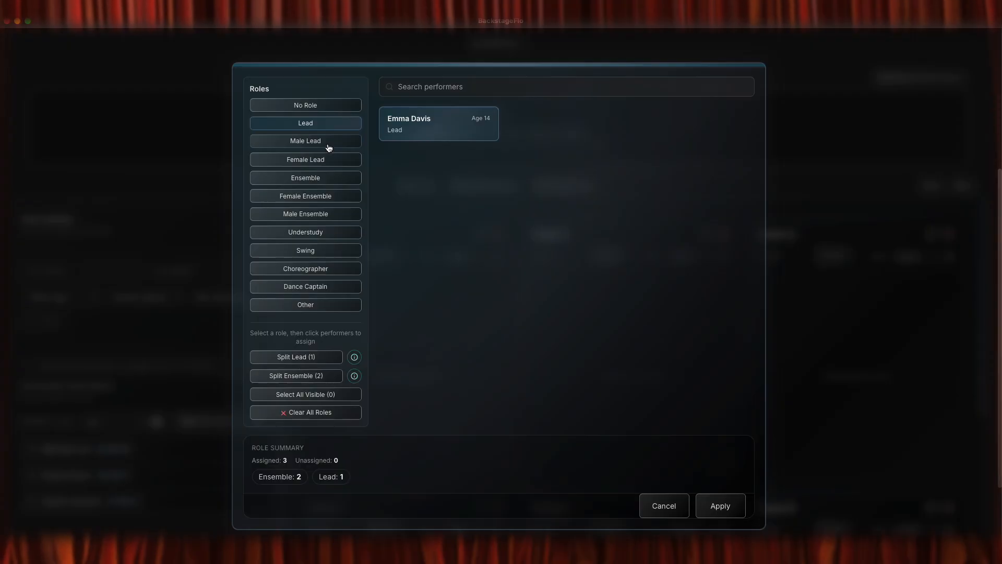
# Split the Ensemble performers by gender without separate age-range rooms and apply the role assignments.
pyautogui.click(322, 179)
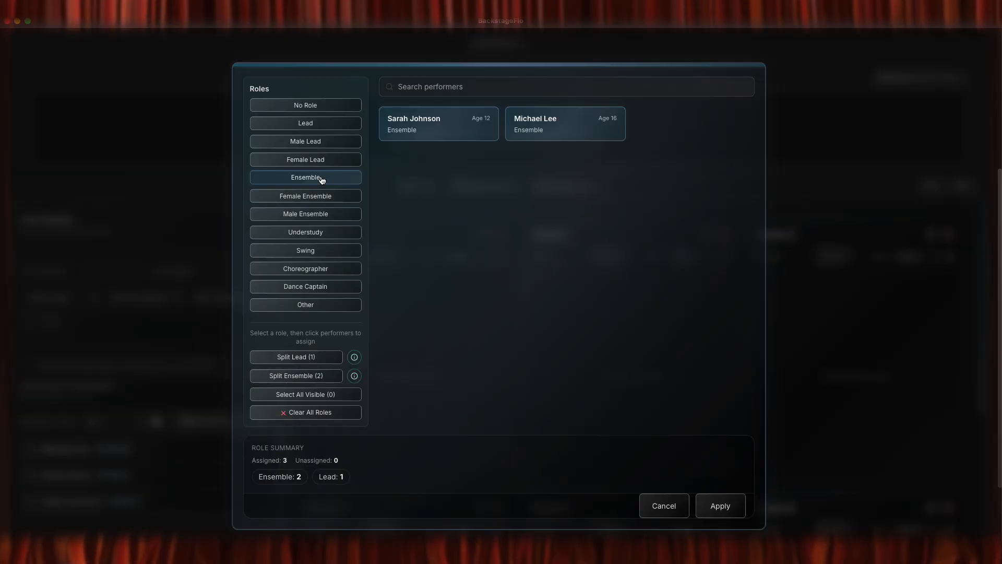
pyautogui.click(304, 376)
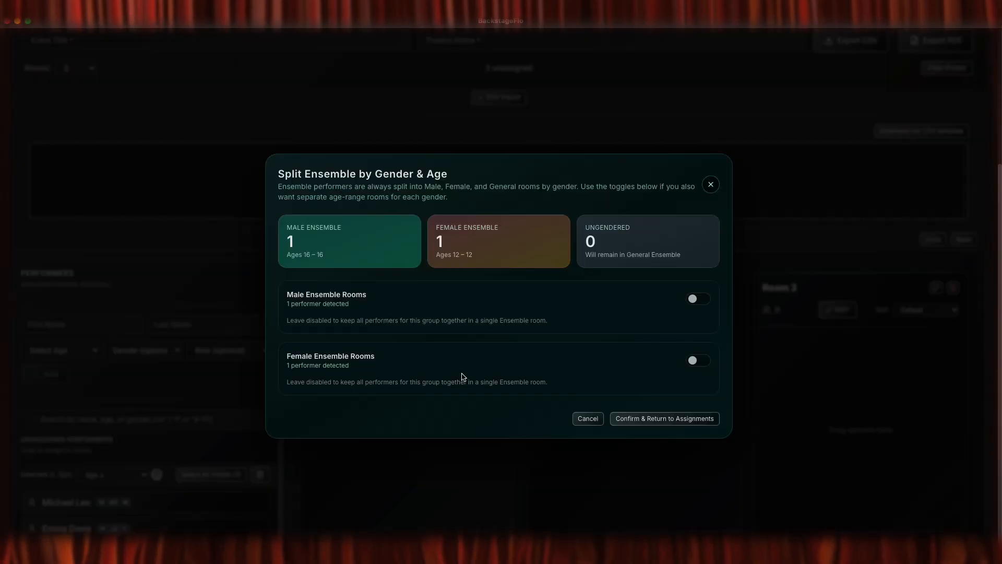
pyautogui.click(661, 419)
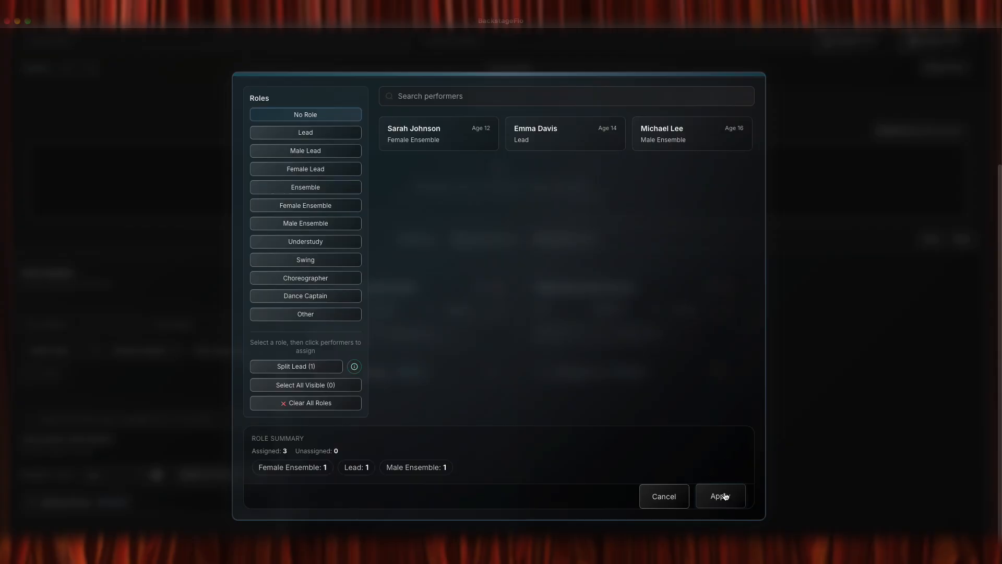
pyautogui.click(724, 496)
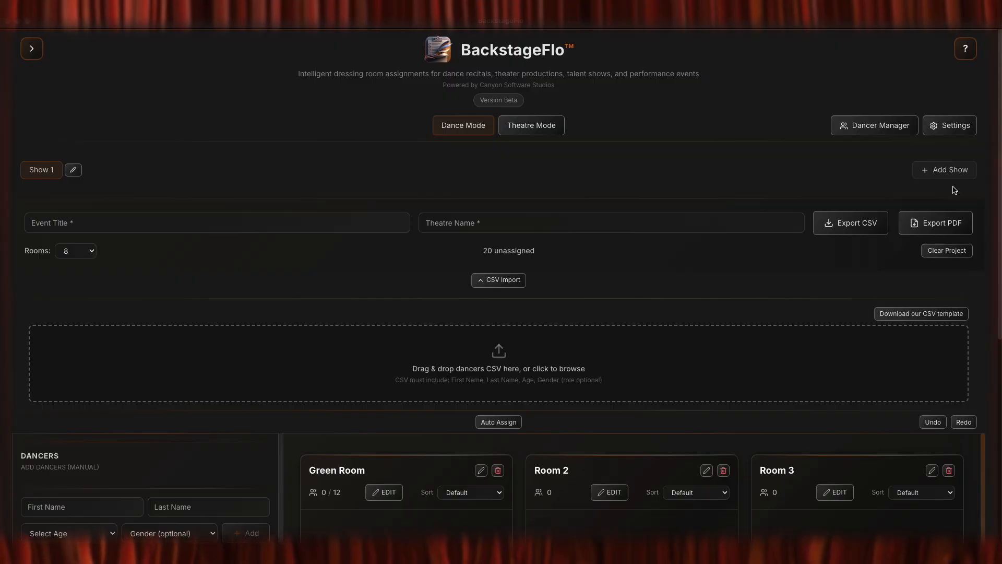
# Add a second show to the Dance Mode project and load all dancers from Show 1 into it.
pyautogui.click(946, 172)
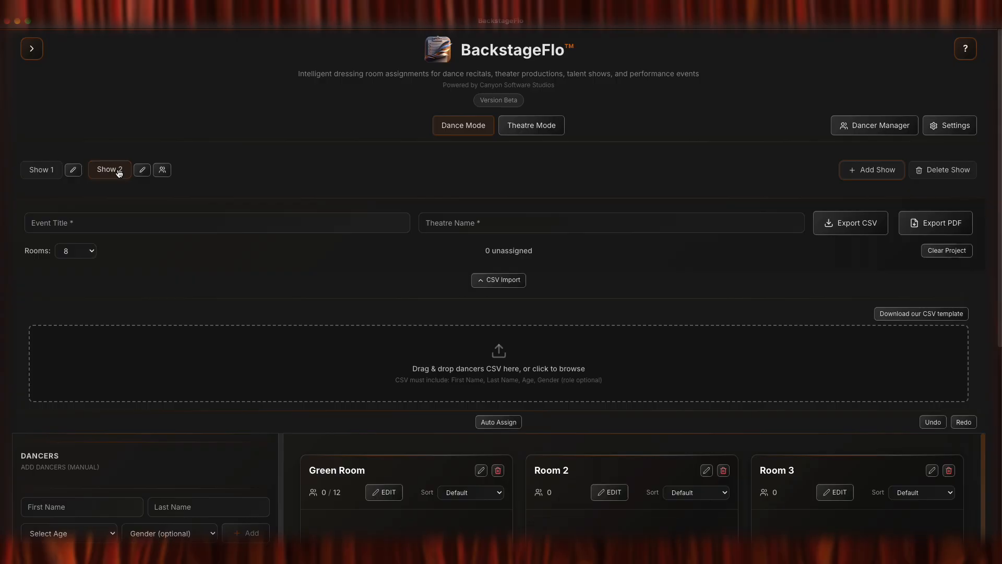
pyautogui.scroll(-7, 230, 216)
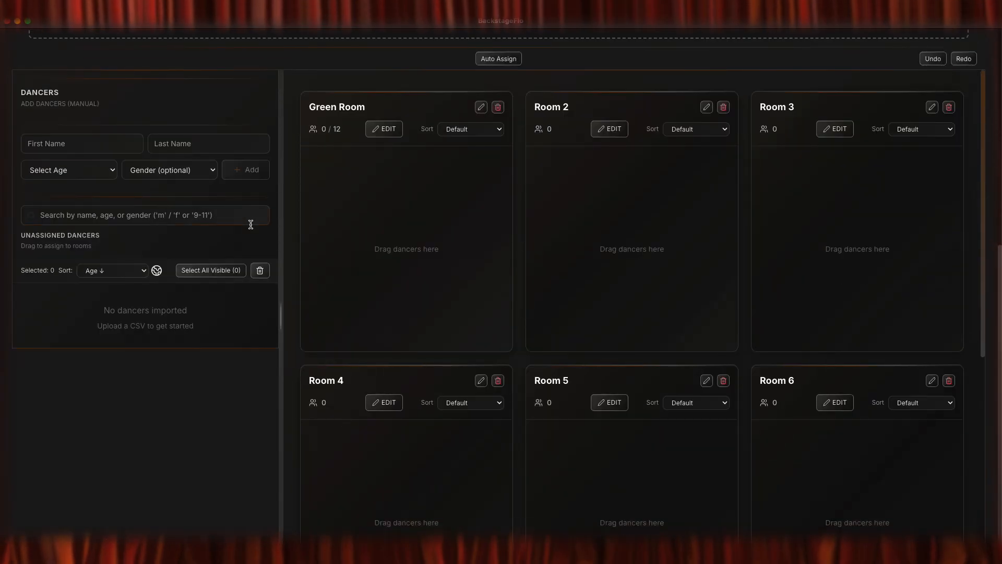
pyautogui.scroll(7, 250, 225)
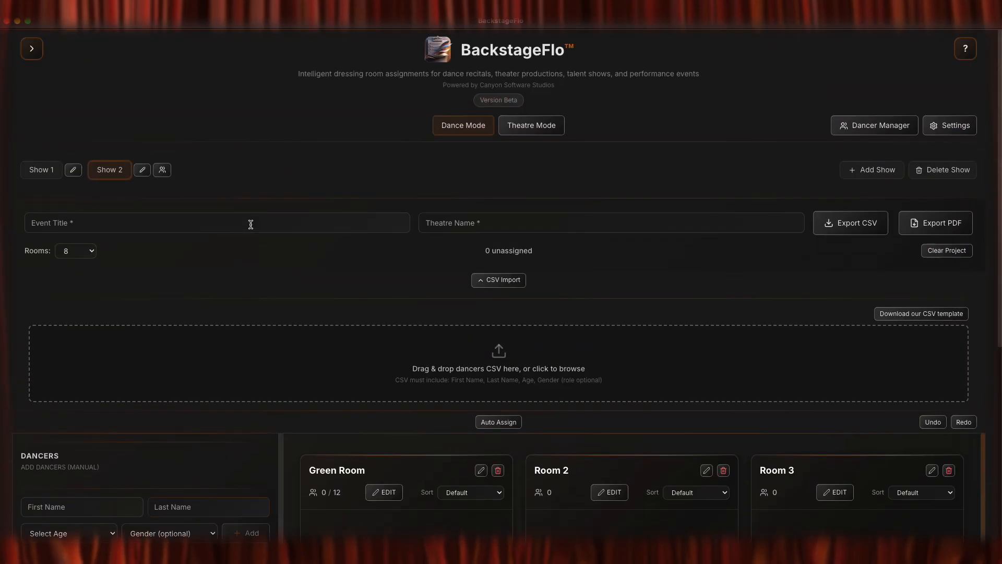
pyautogui.click(165, 174)
pyautogui.scroll(-7, 224, 188)
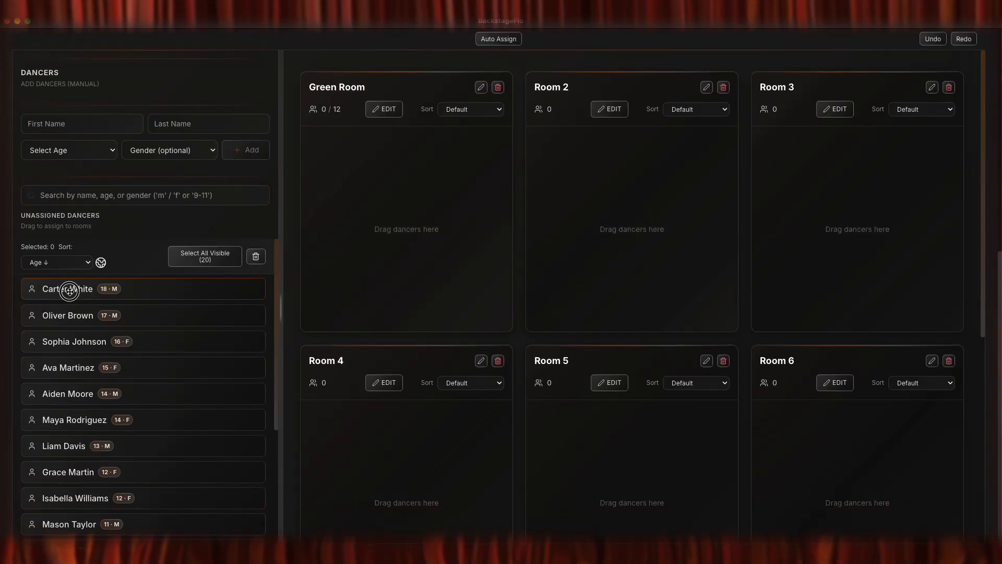
# Place Show 2's three oldest dancers in the Green Room, Room 2 and Room 3, and compare with Show 1's rooms.
pyautogui.moveTo(70, 289); pyautogui.dragTo(835, 273)
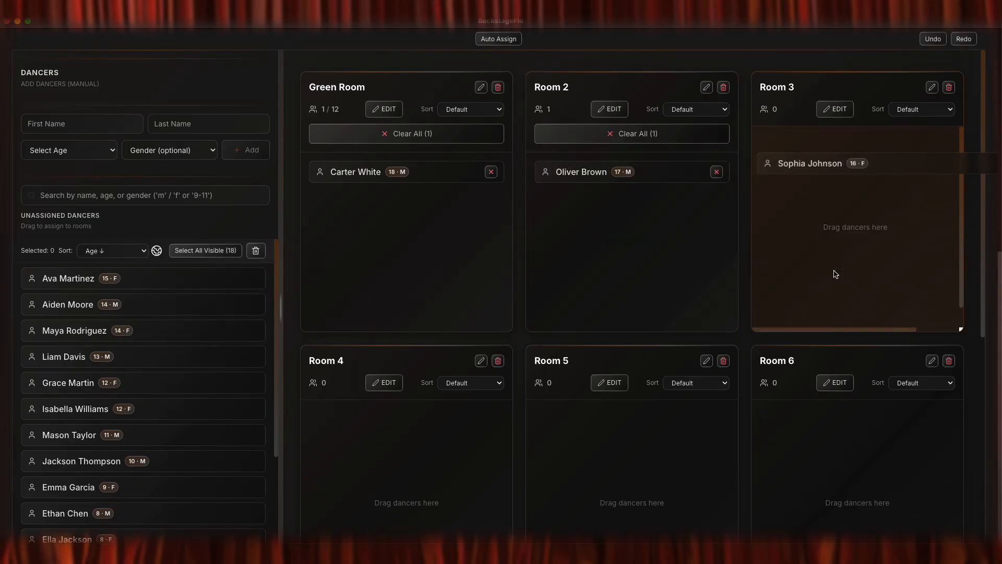
pyautogui.scroll(7, 355, 249)
pyautogui.click(41, 169)
pyautogui.scroll(-7, 277, 254)
pyautogui.scroll(7, 276, 254)
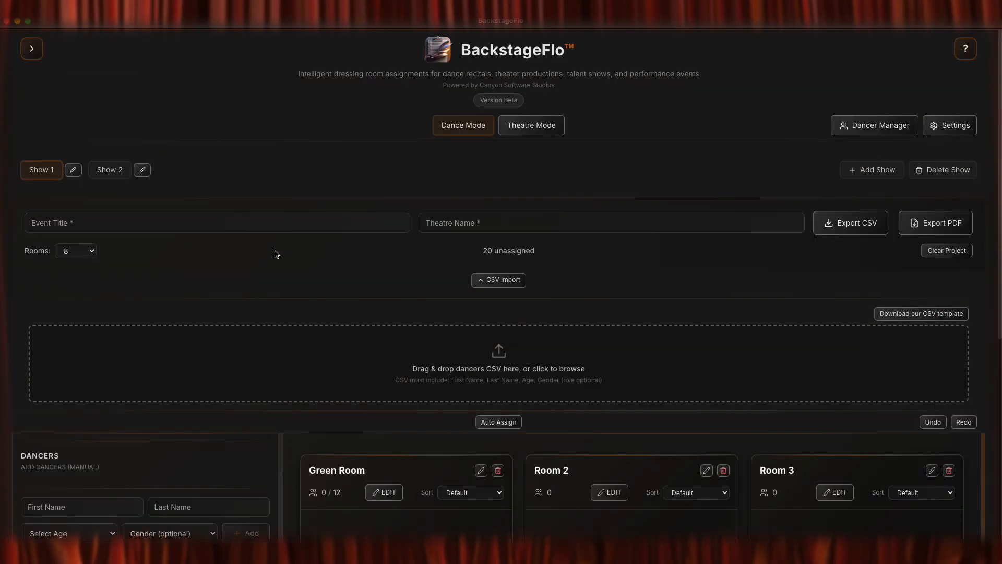
# Rename Show 2 as Matinee.
pyautogui.click(110, 170)
pyautogui.doubleClick(110, 173)
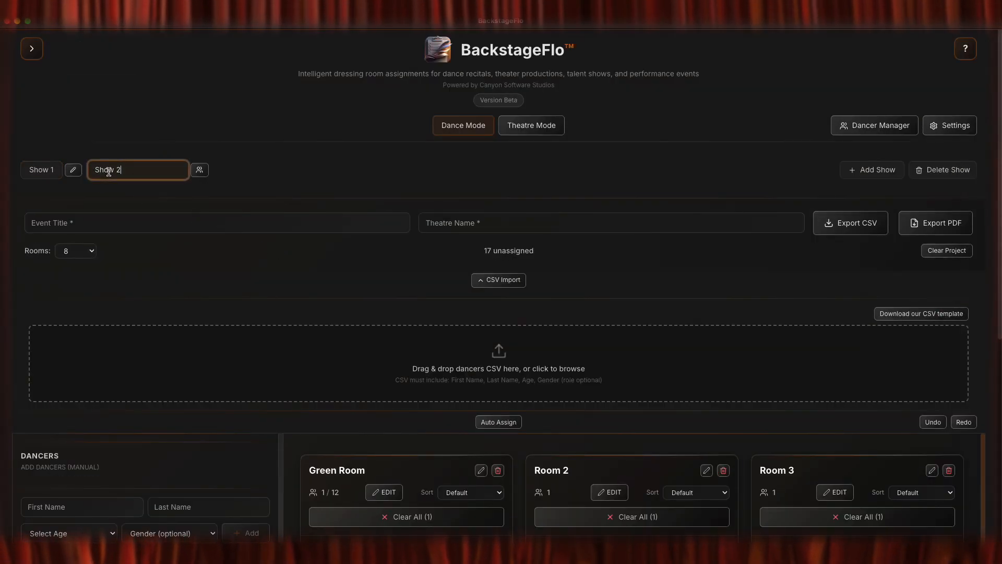
pyautogui.write('Matin')
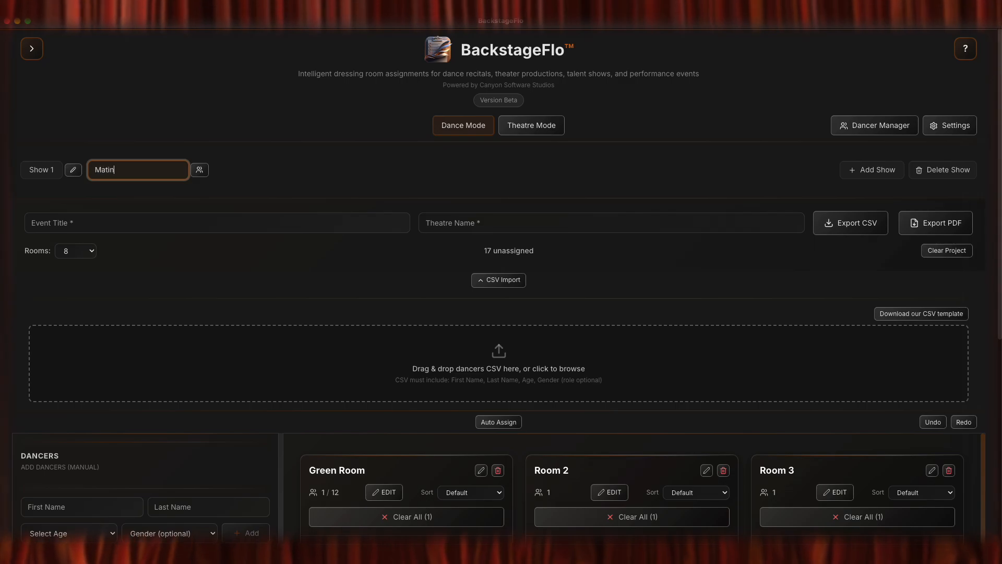
pyautogui.write('ee')
pyautogui.press('Return')
# Rename Show 1 as Evening.
pyautogui.click(41, 169)
pyautogui.doubleClick(41, 170)
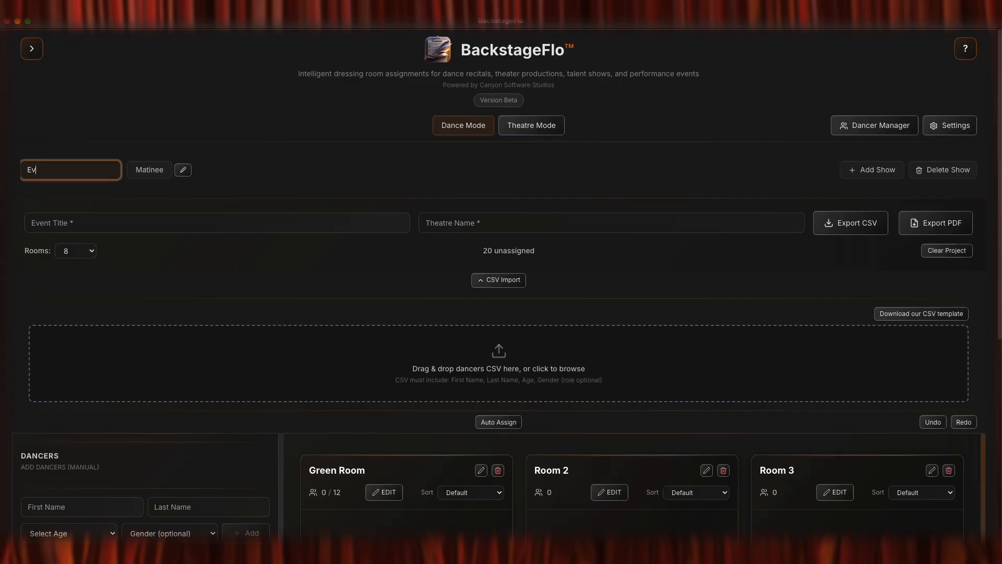
pyautogui.write('Evening')
pyautogui.press('Return')
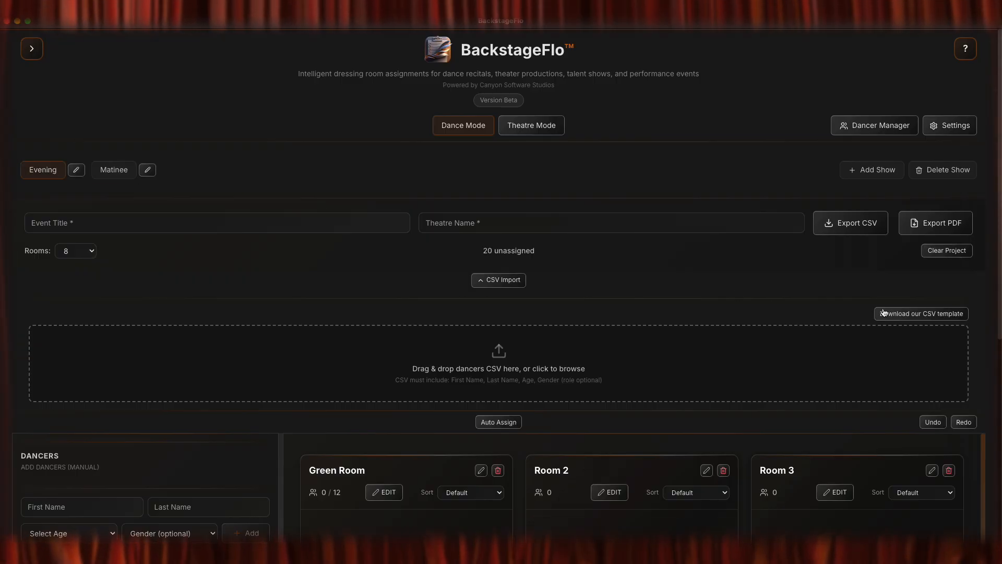
# Load all dancers from the Evening show into the Matinee show and check its unassigned list.
pyautogui.click(114, 170)
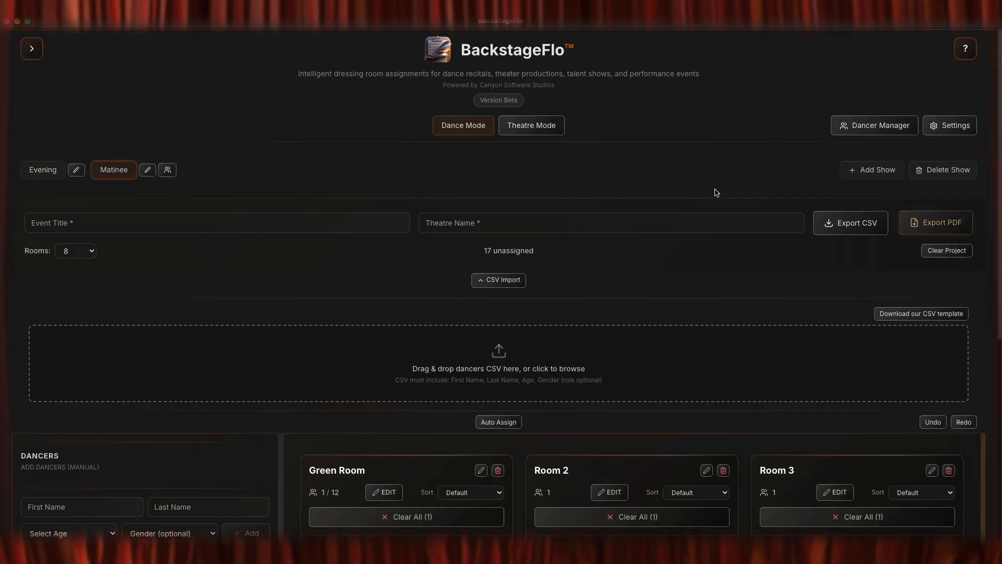
pyautogui.click(168, 169)
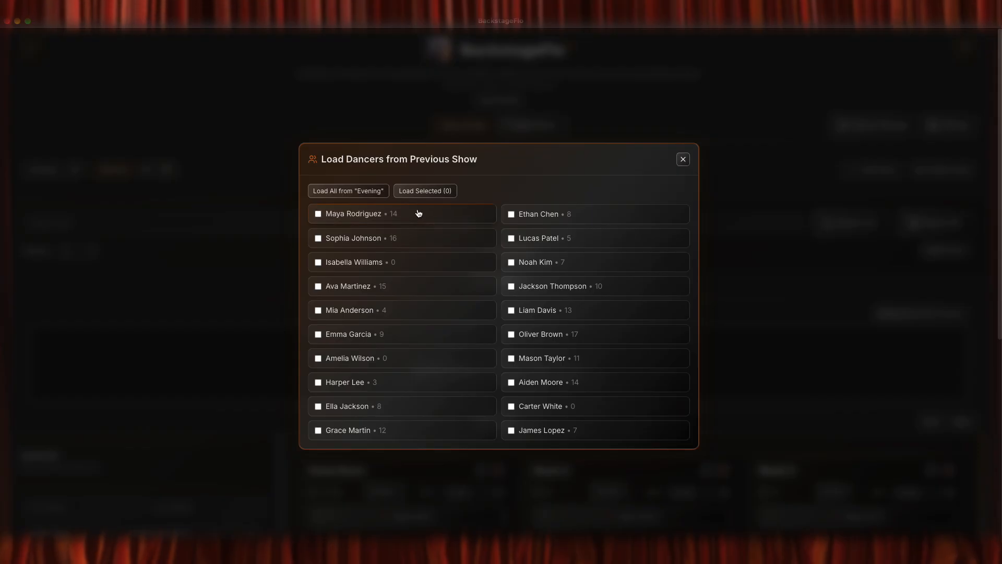
pyautogui.click(370, 191)
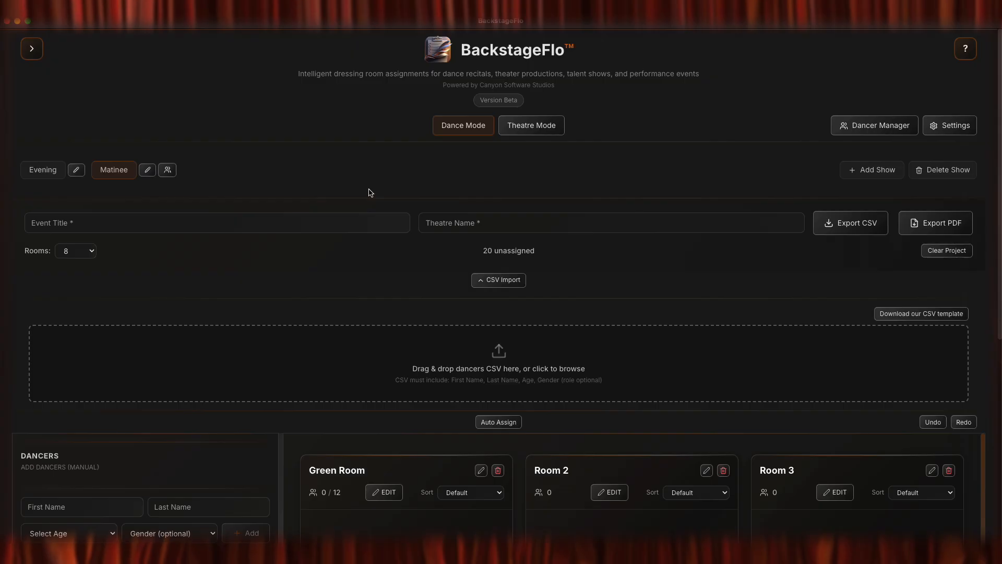
pyautogui.scroll(-6, 370, 192)
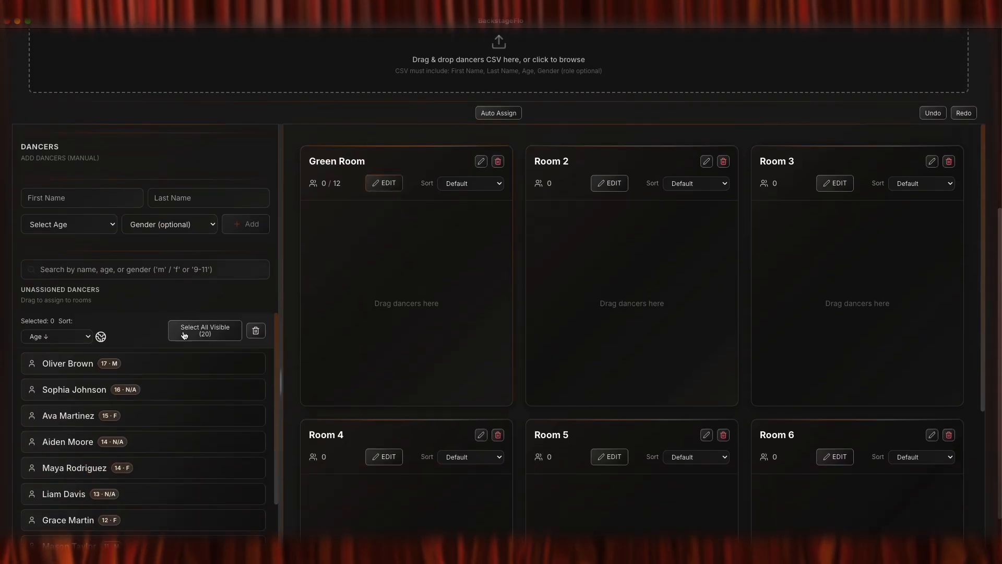
# Look through the Matinee show's unassigned dancers and its rooms.
pyautogui.scroll(-8, 148, 389)
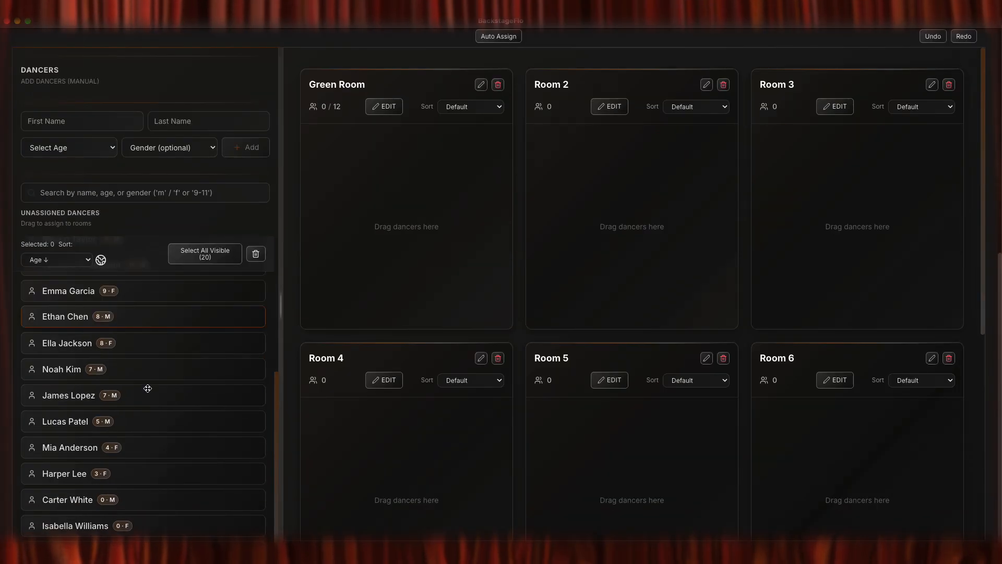
pyautogui.scroll(10, 148, 388)
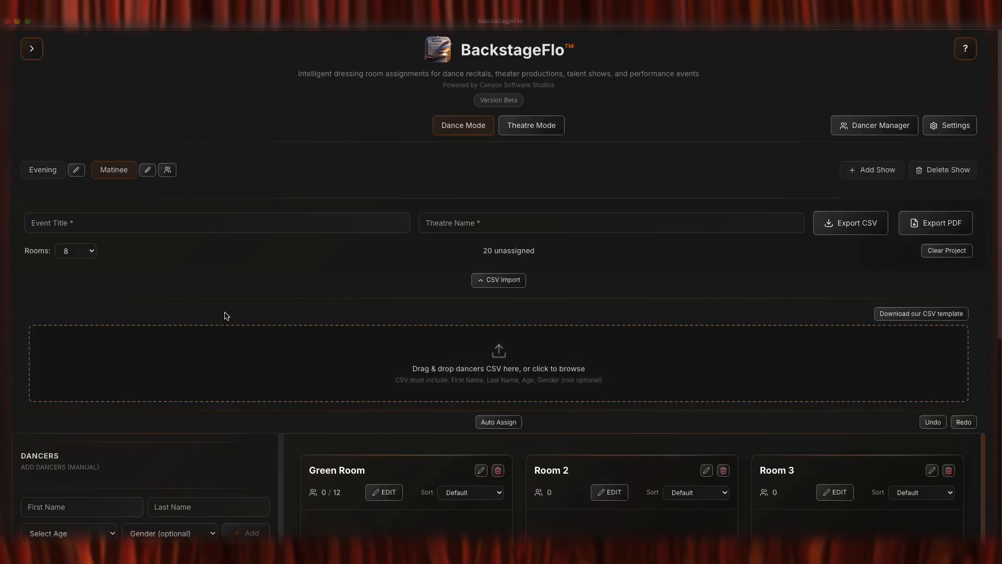
pyautogui.scroll(-8, 226, 316)
pyautogui.scroll(-3, 294, 342)
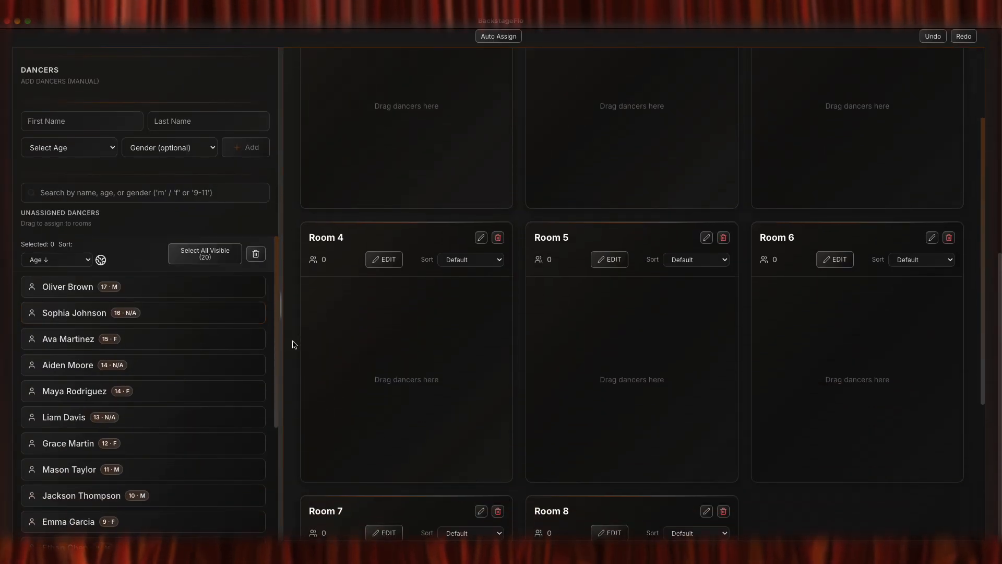
pyautogui.scroll(3, 295, 374)
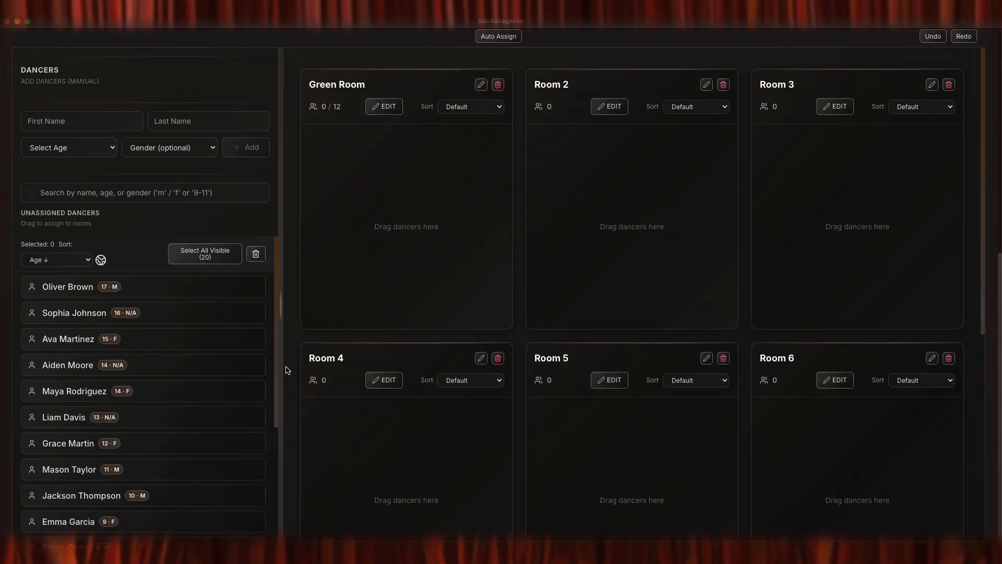
pyautogui.scroll(-5, 210, 375)
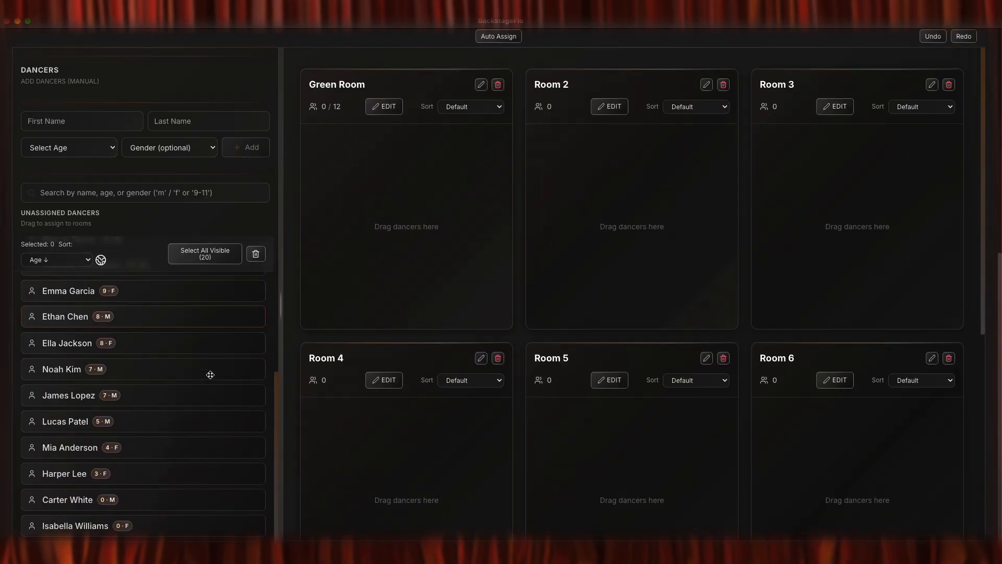
pyautogui.scroll(12, 210, 375)
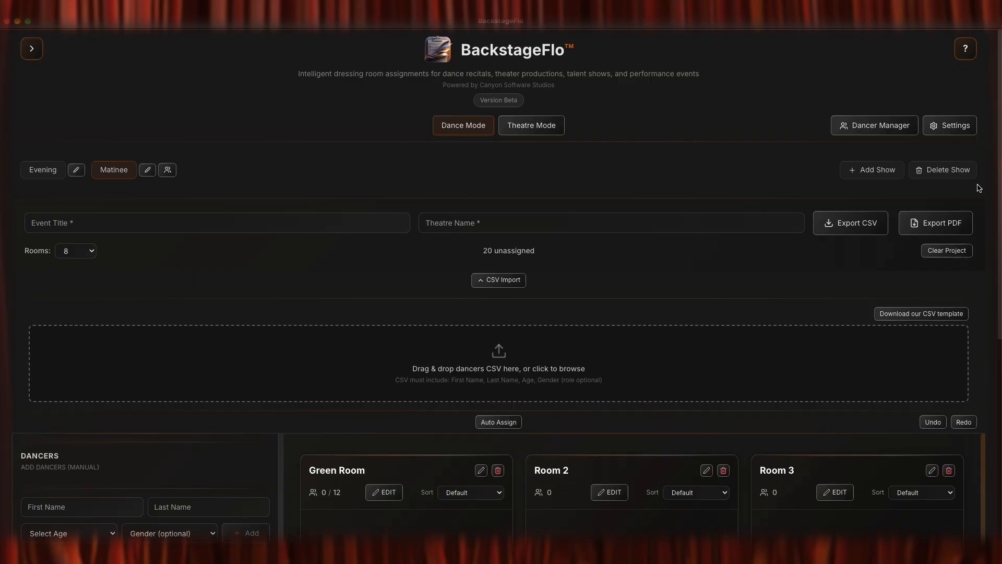
# Delete the Matinee show and confirm the deletion.
pyautogui.click(943, 169)
pyautogui.click(530, 322)
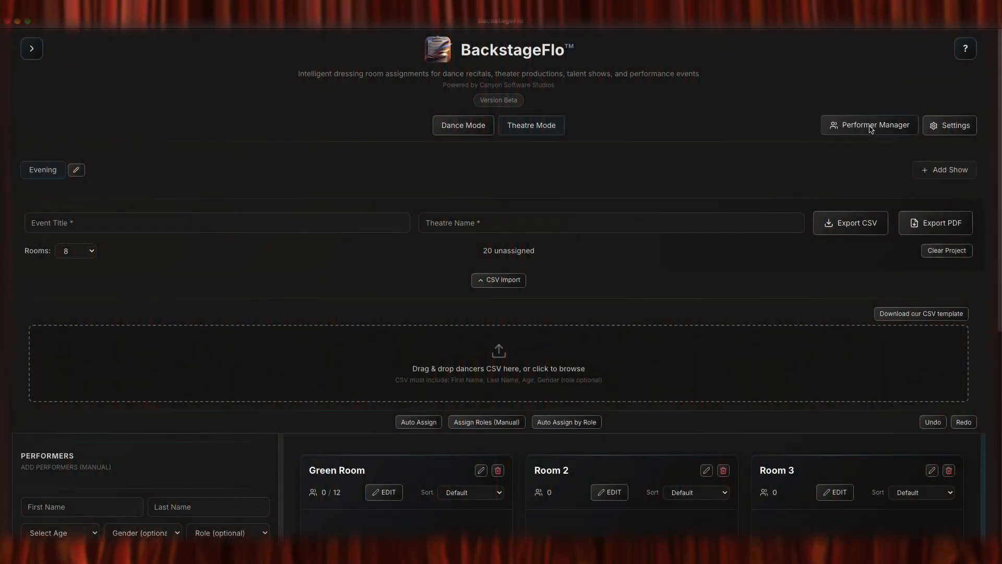
# Open the Performer Manager and look through the listed performers' names, ages, genders and roles.
pyautogui.click(871, 129)
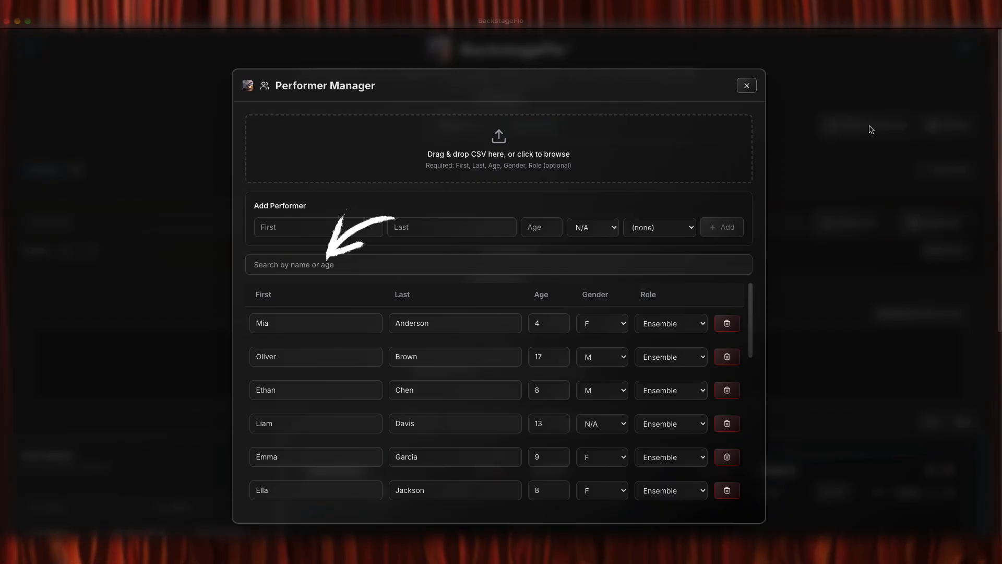
pyautogui.scroll(-2, 640, 319)
pyautogui.scroll(-2, 640, 320)
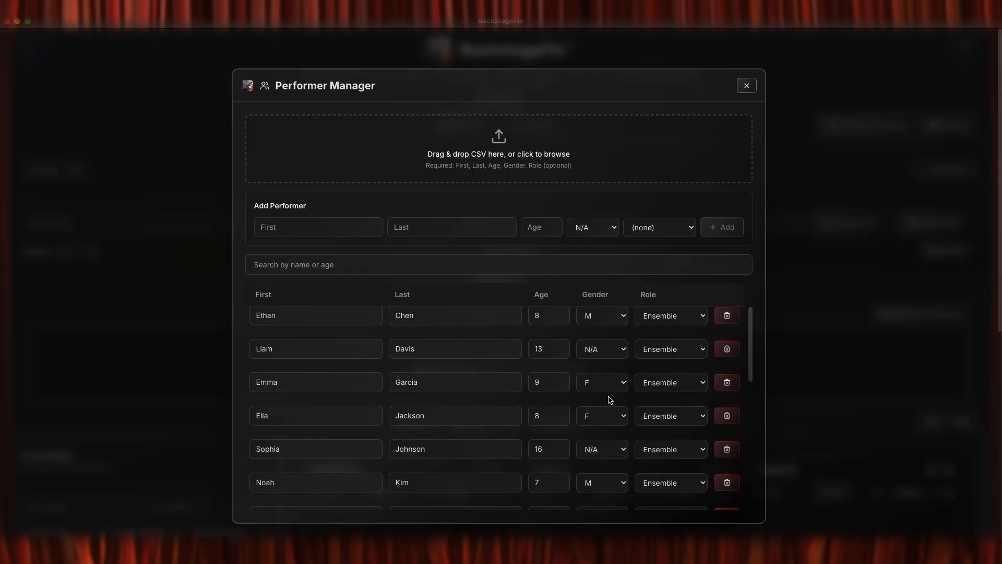
pyautogui.scroll(-2, 607, 400)
pyautogui.scroll(3, 610, 400)
pyautogui.scroll(1, 610, 400)
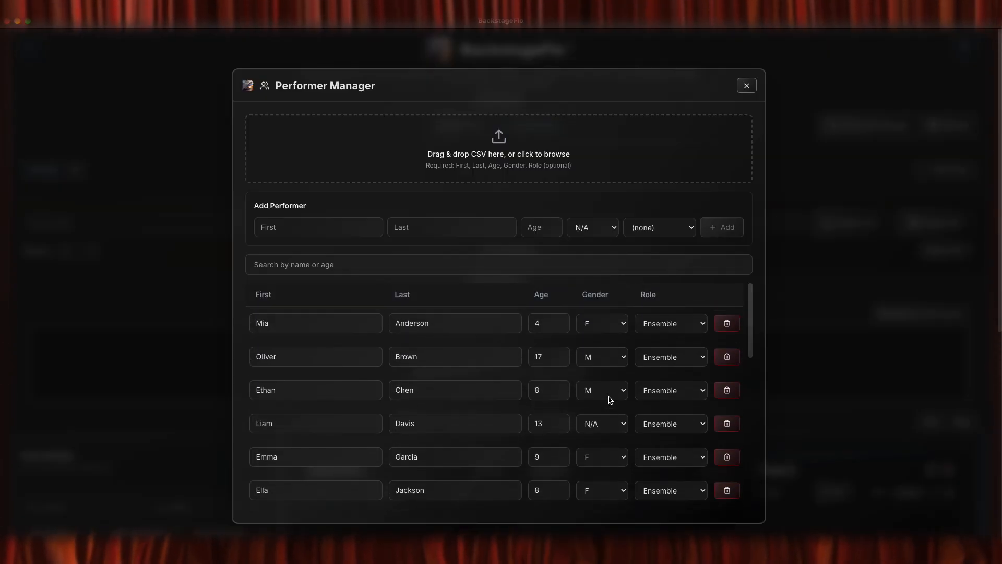
# Search the performers by first name and check the matching performer's editable age, gender and role fields.
pyautogui.click(405, 263)
pyautogui.write('emma')
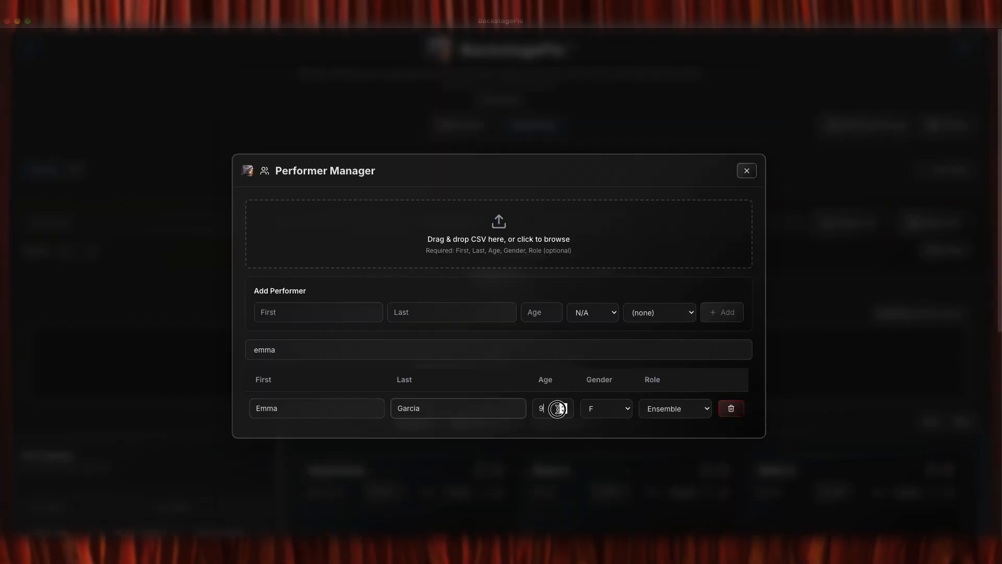
pyautogui.click(602, 408)
pyautogui.click(666, 408)
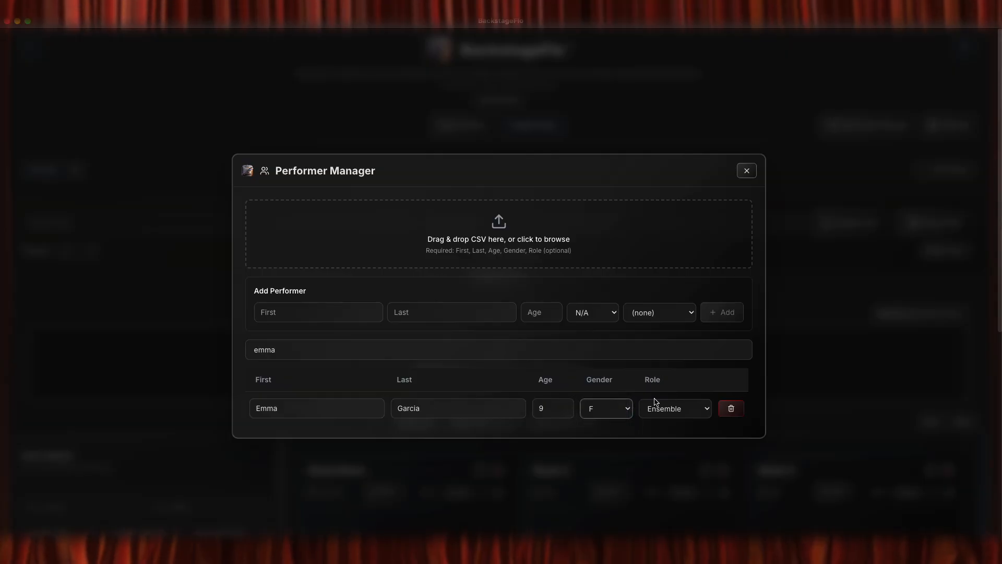
pyautogui.click(672, 407)
pyautogui.click(725, 385)
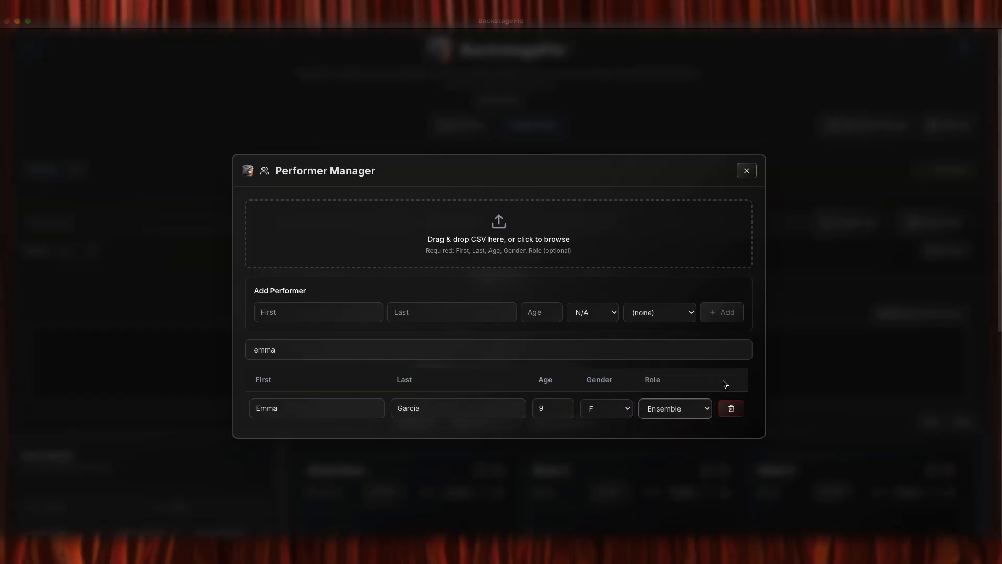
# Clear the performer search and delete the 4-year-old performer listed first in the Performer Manager.
pyautogui.click(311, 345)
pyautogui.press('BackSpace')
pyautogui.press('BackSpace')
pyautogui.press('BackSpace')
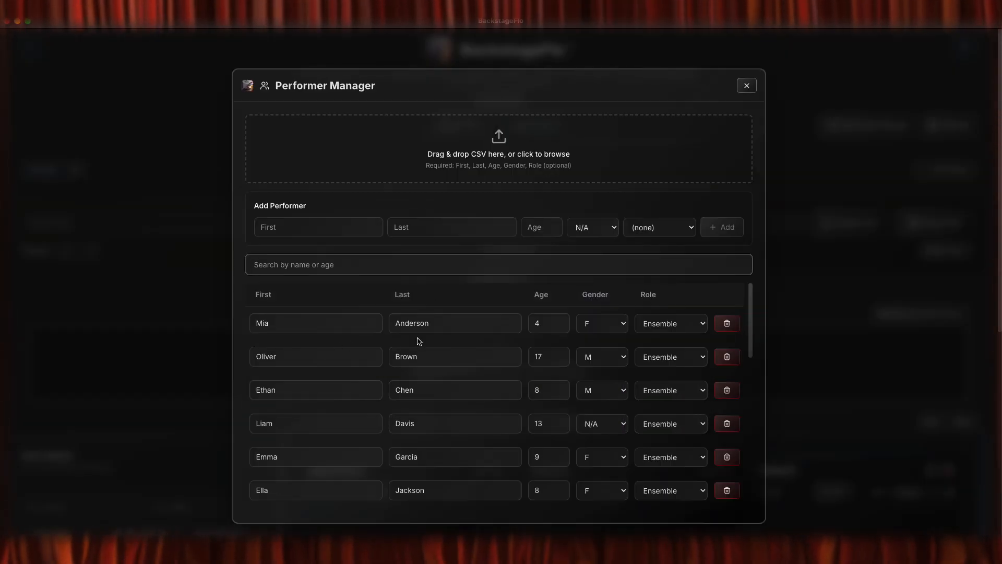
pyautogui.click(726, 323)
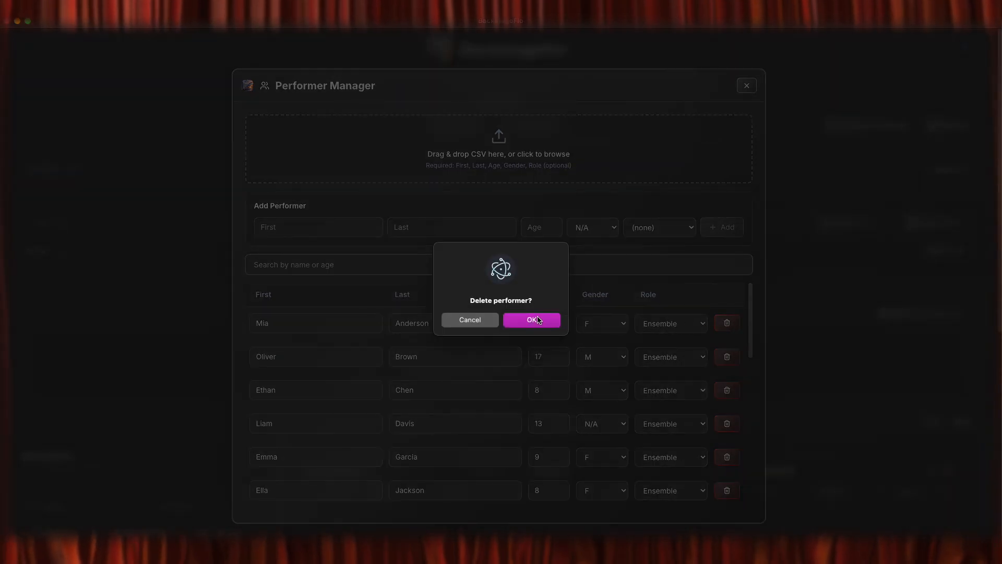
pyautogui.click(538, 320)
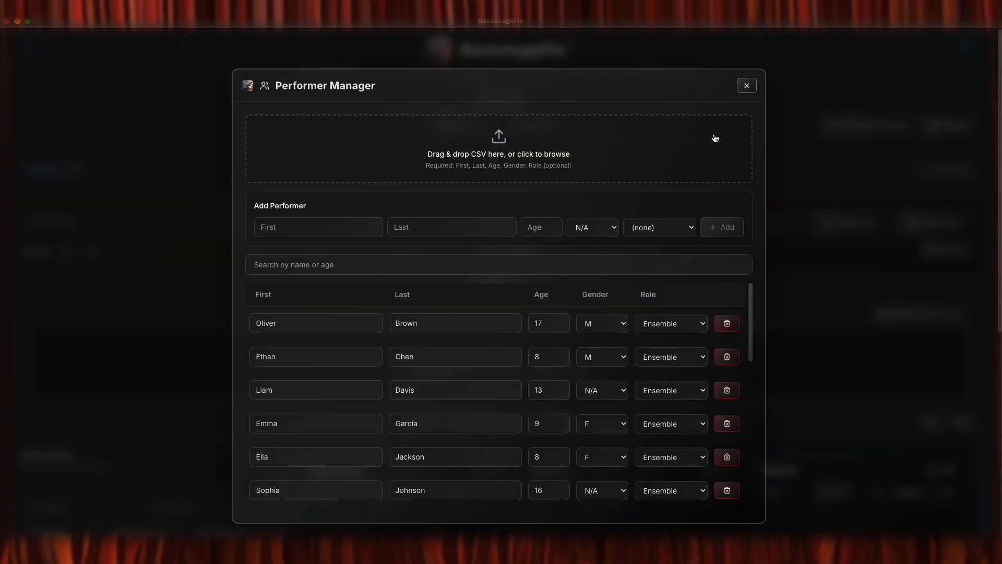
pyautogui.click(746, 86)
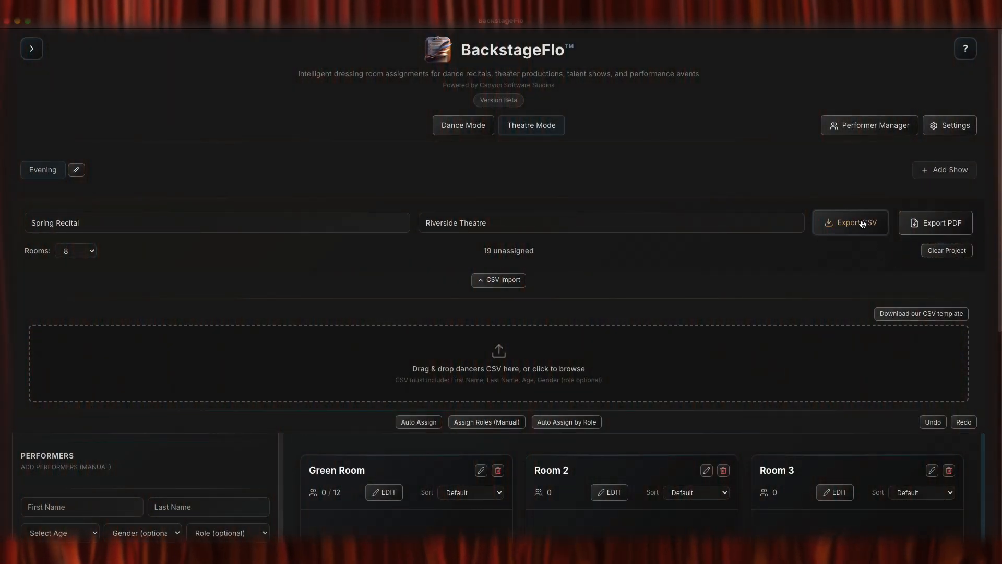
# Export the Evening show as CSV with the event title Spring Recital and theatre name Riverside Theatre.
pyautogui.click(862, 224)
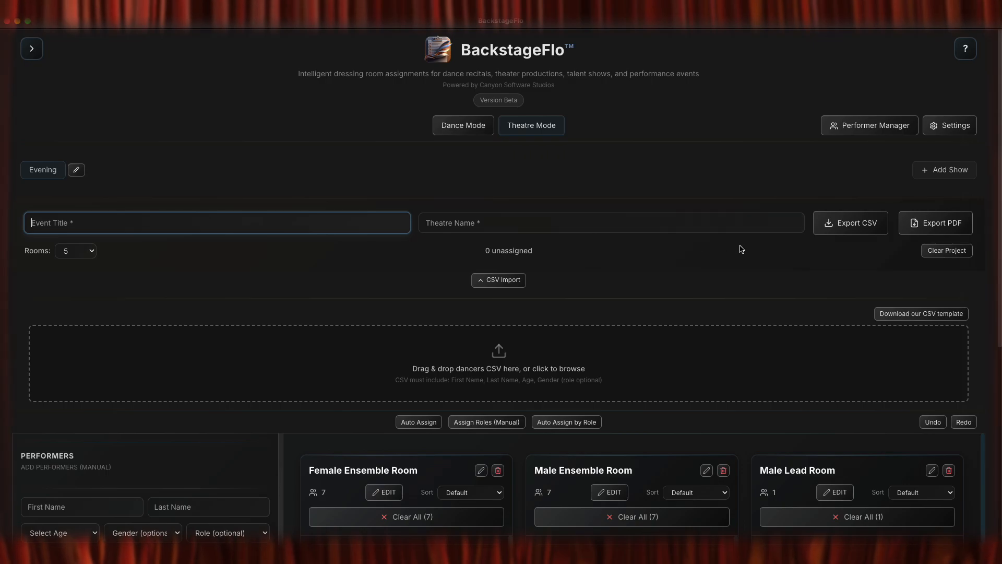
# Try to export a PDF without an event title or theatre name, and dismiss the event details request.
pyautogui.click(967, 224)
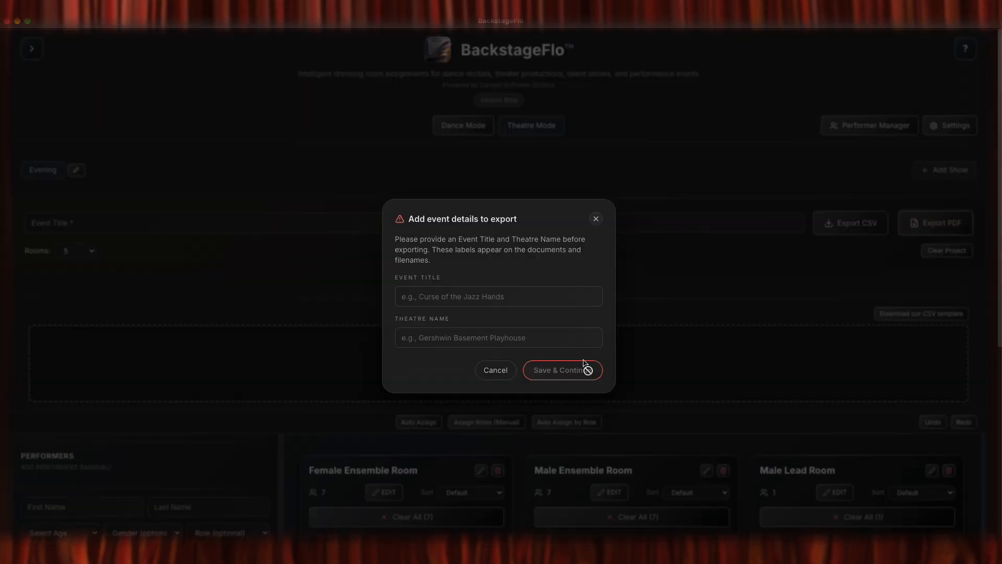
pyautogui.click(552, 294)
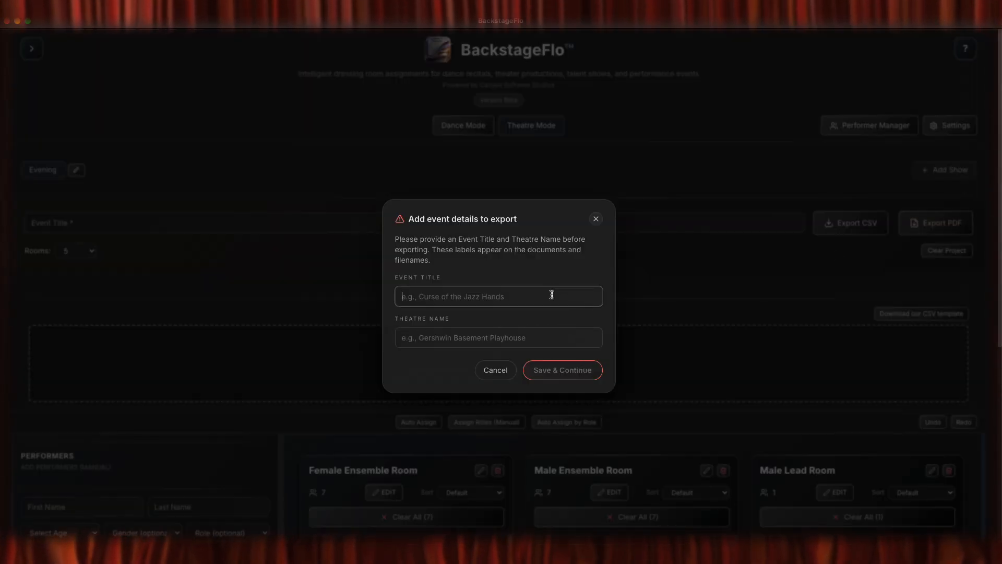
pyautogui.click(596, 220)
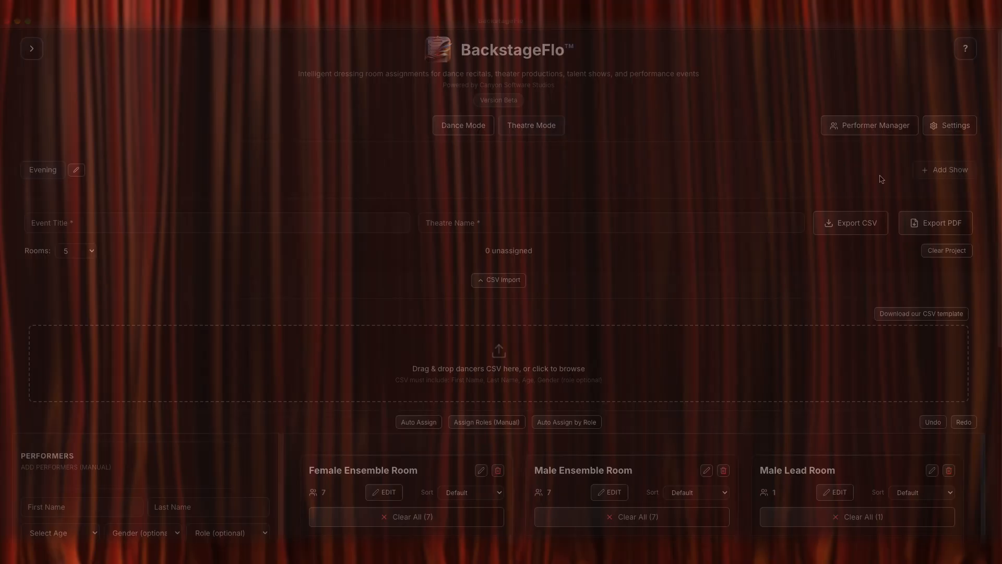
# Open the settings and try out Low Latency Mode by turning it on and off again.
pyautogui.click(951, 126)
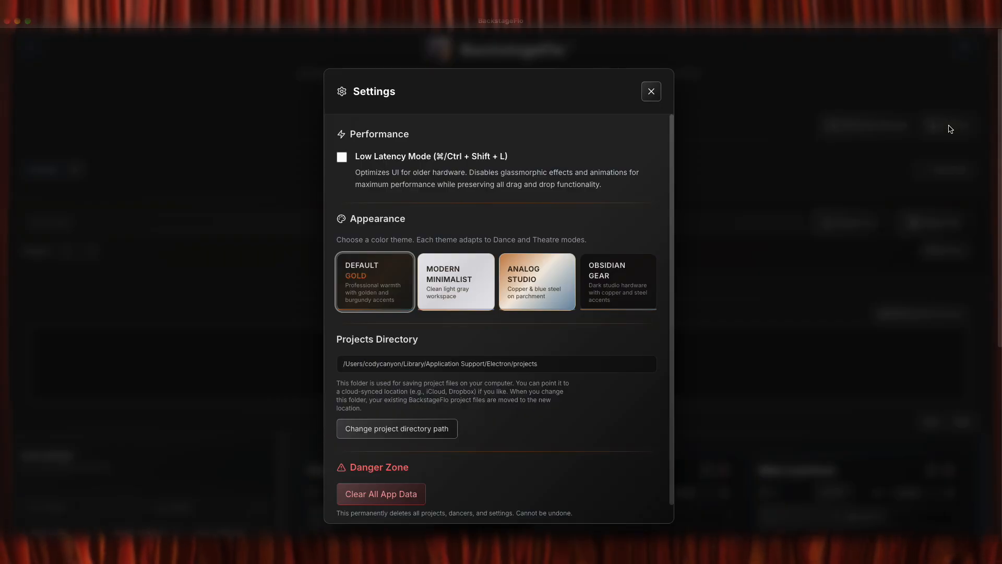
pyautogui.click(342, 158)
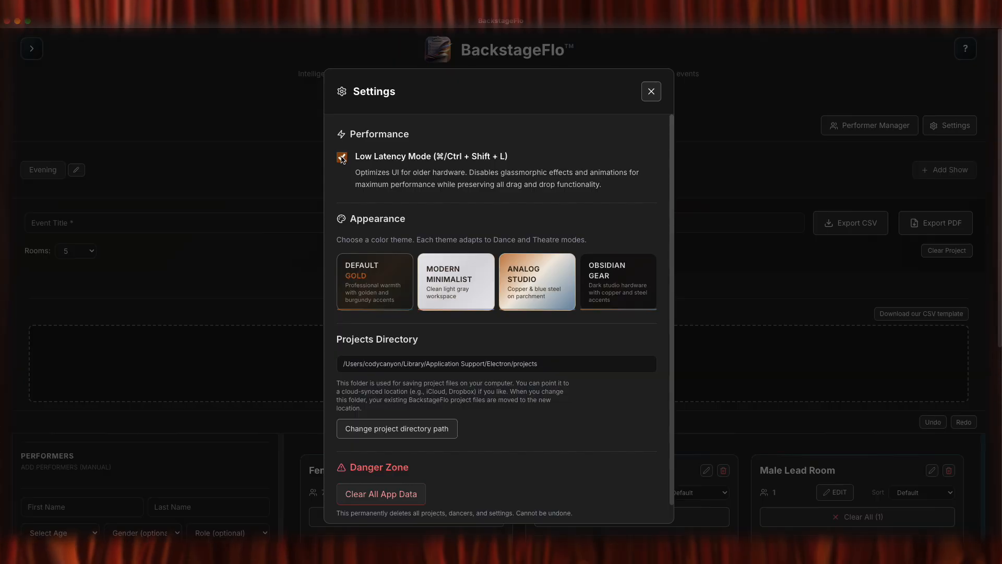
pyautogui.scroll(-1, 438, 215)
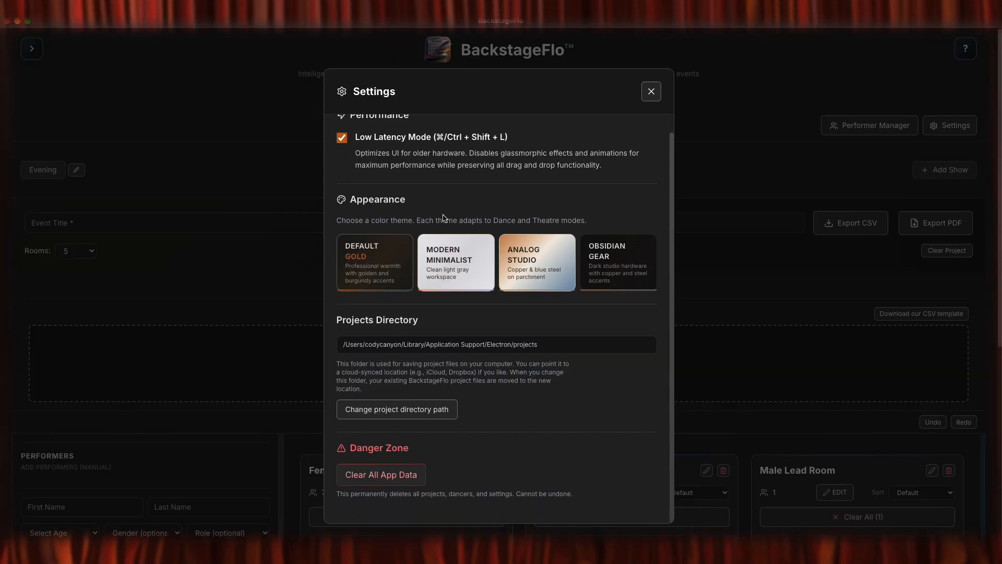
pyautogui.scroll(1, 401, 188)
pyautogui.click(341, 158)
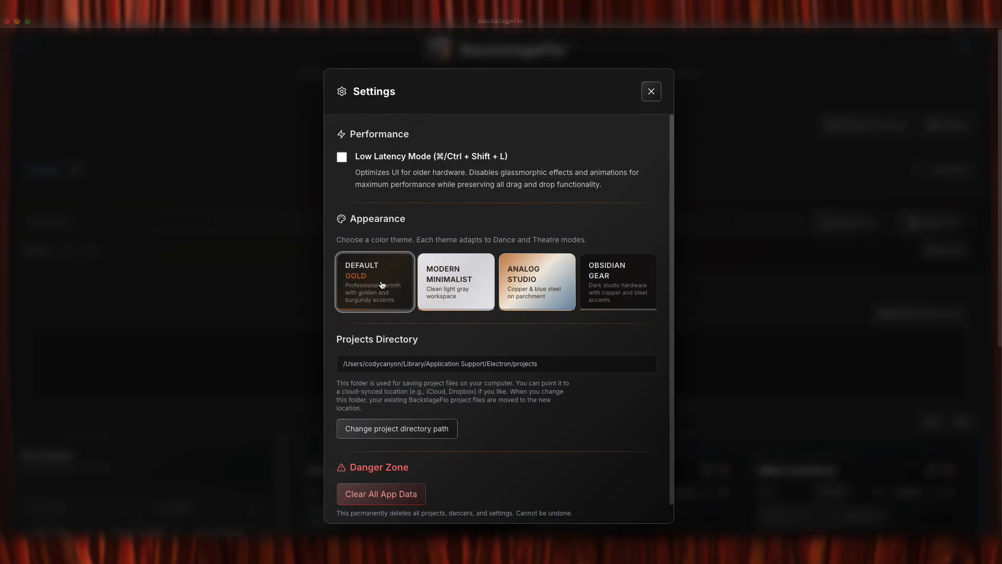
# Try the Modern Minimalist, Analog Studio and Obsidian Gear themes, and return to Default Gold.
pyautogui.click(449, 286)
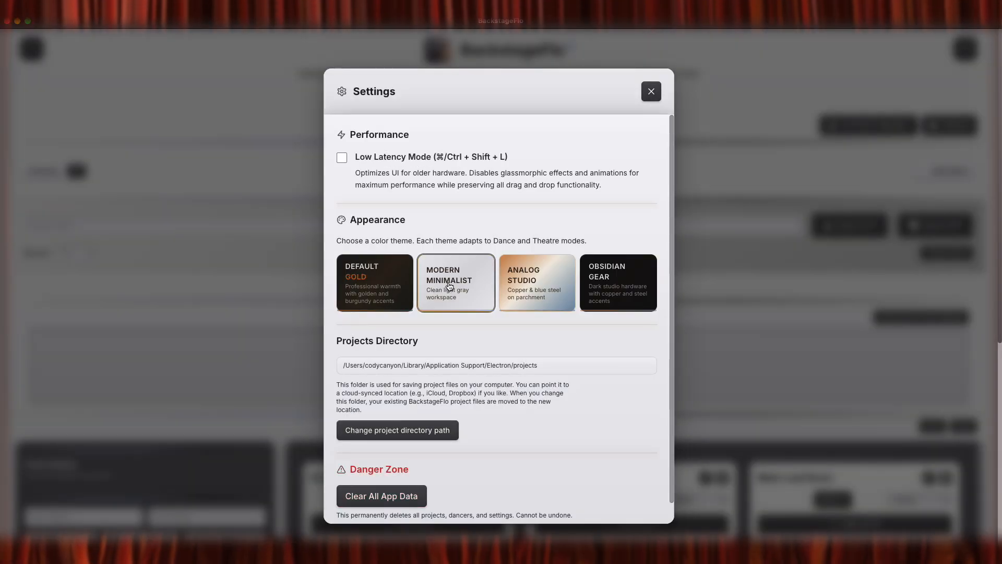
pyautogui.click(524, 289)
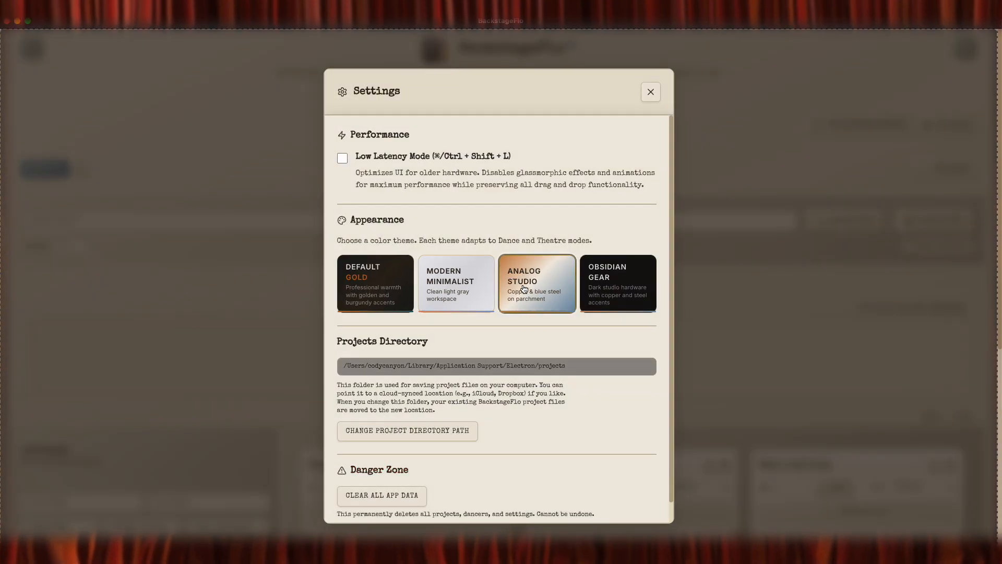
pyautogui.click(608, 292)
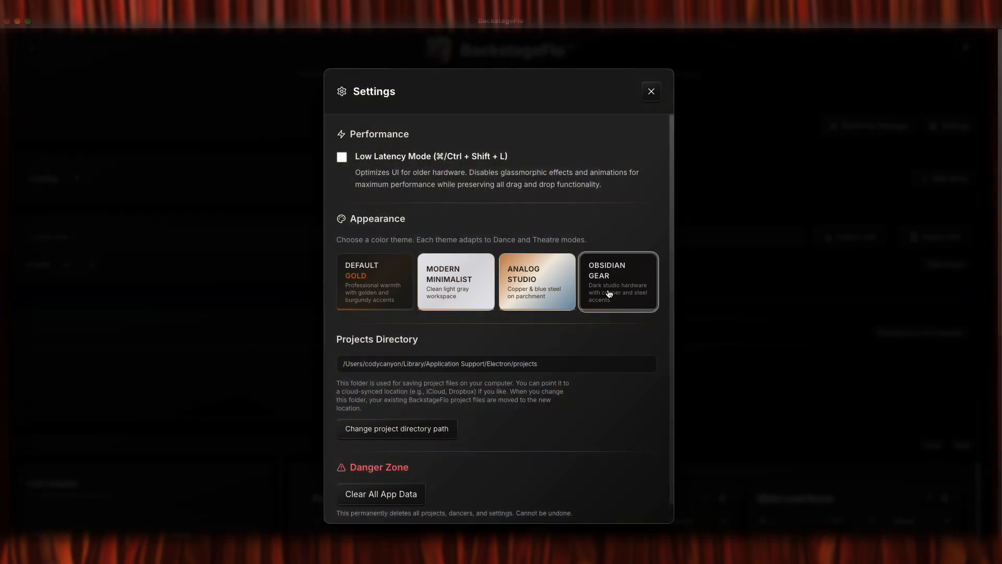
pyautogui.click(396, 284)
# Clear all app data from the settings' Danger Zone and confirm the permanent deletion.
pyautogui.scroll(-1, 396, 284)
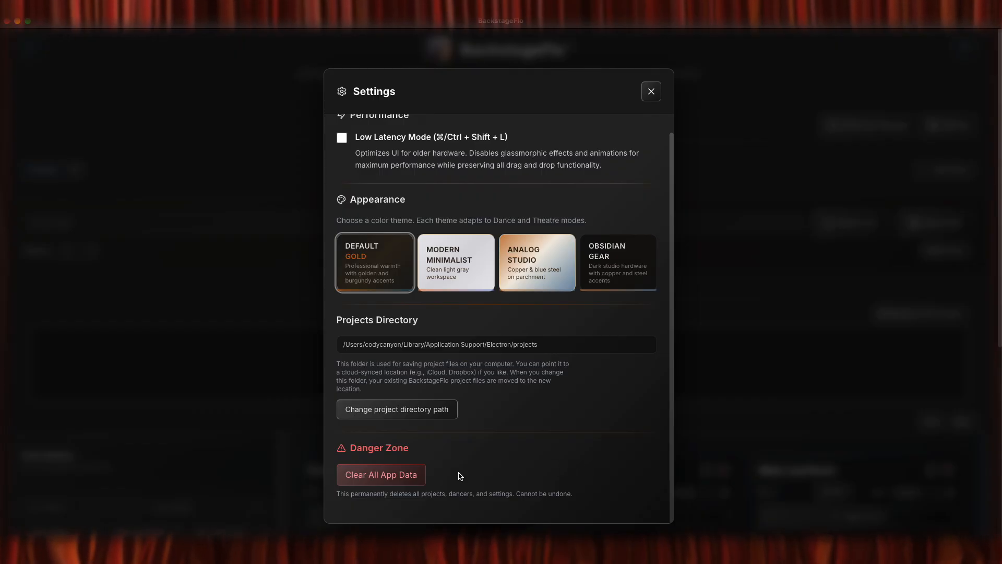
pyautogui.click(393, 474)
pyautogui.click(526, 333)
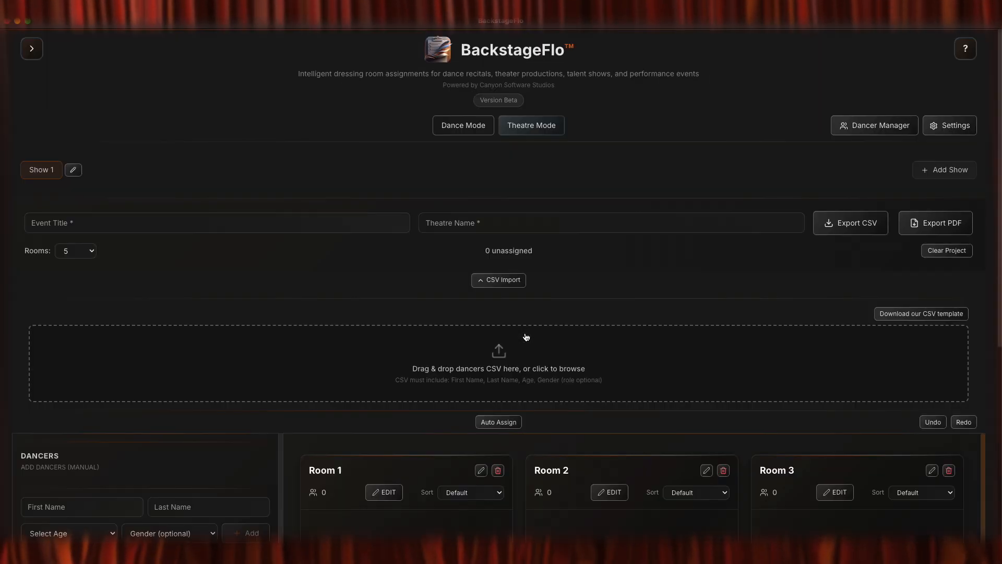